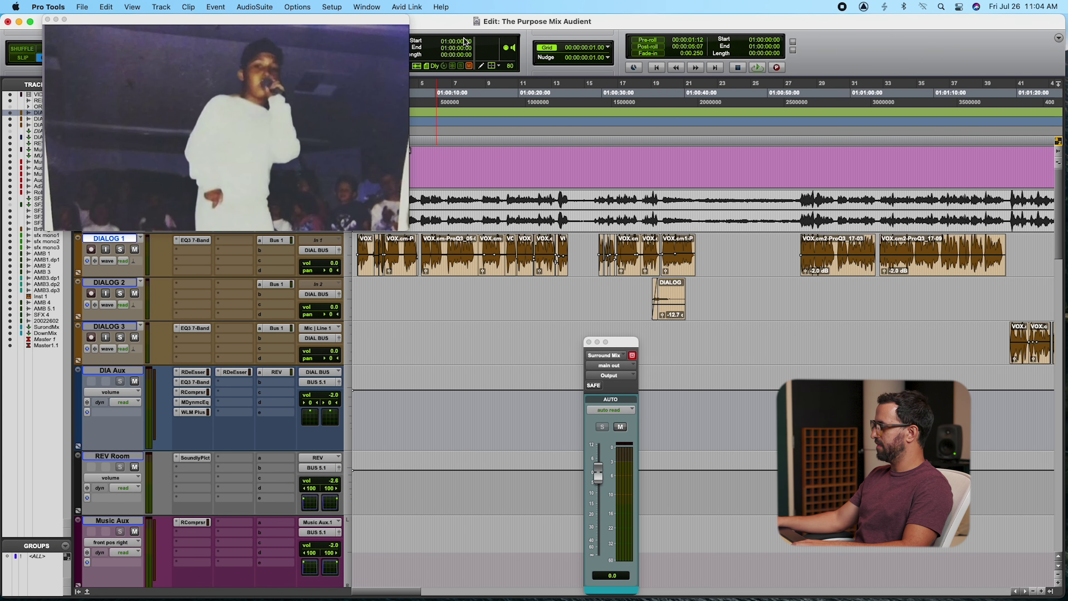
Nudge the video window left, then zoom in twice on the opening DIALOG 1 dialogue clips
{"action": "left_click_drag", "start_coordinate": [385, 30], "coordinate": [374, 34]}
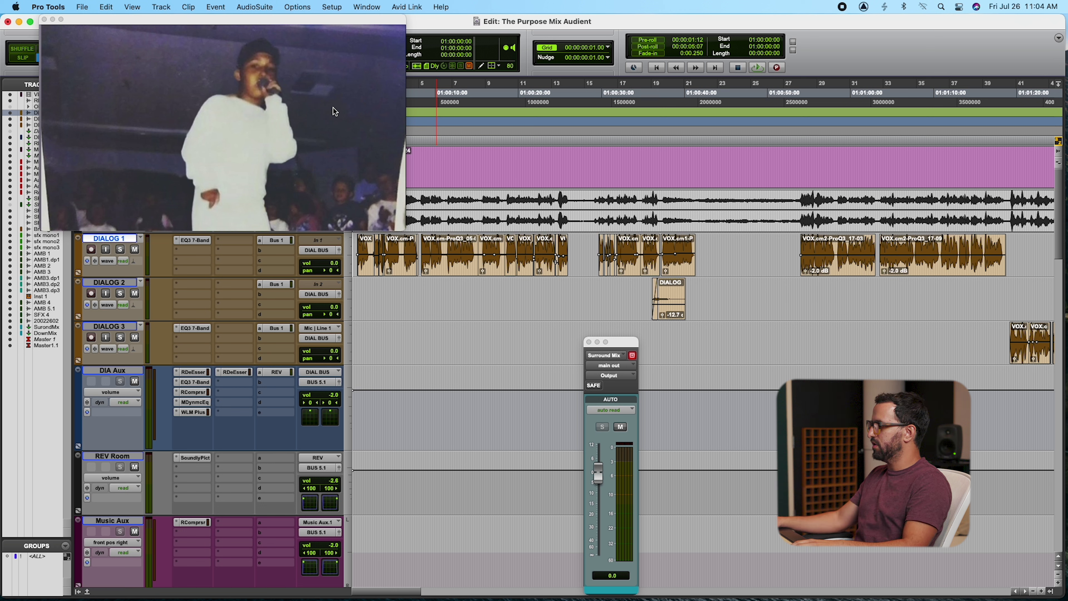
{"action": "left_click", "coordinate": [569, 244]}
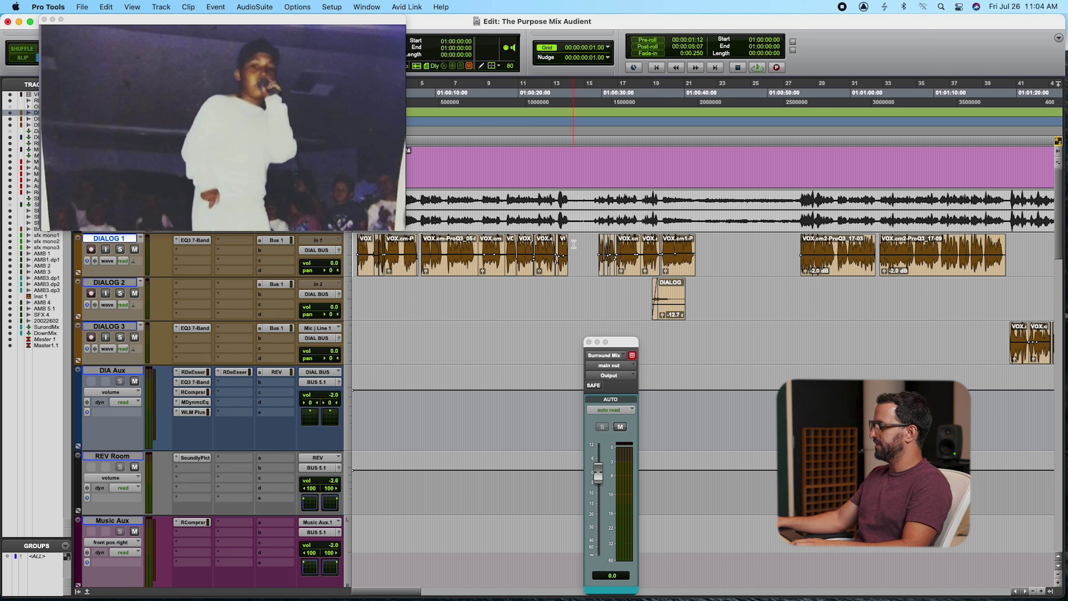
{"action": "key", "text": "super+bracketright"}
{"action": "key", "text": "super+bracketright"}
{"action": "key", "text": "super+bracketright"}
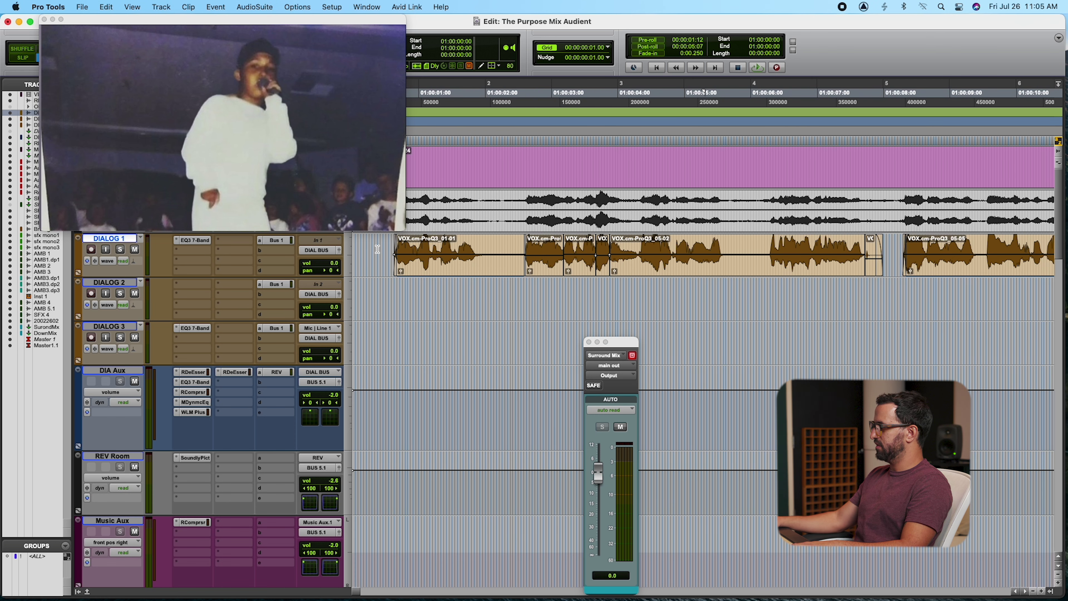
{"action": "key", "text": "super+bracketright"}
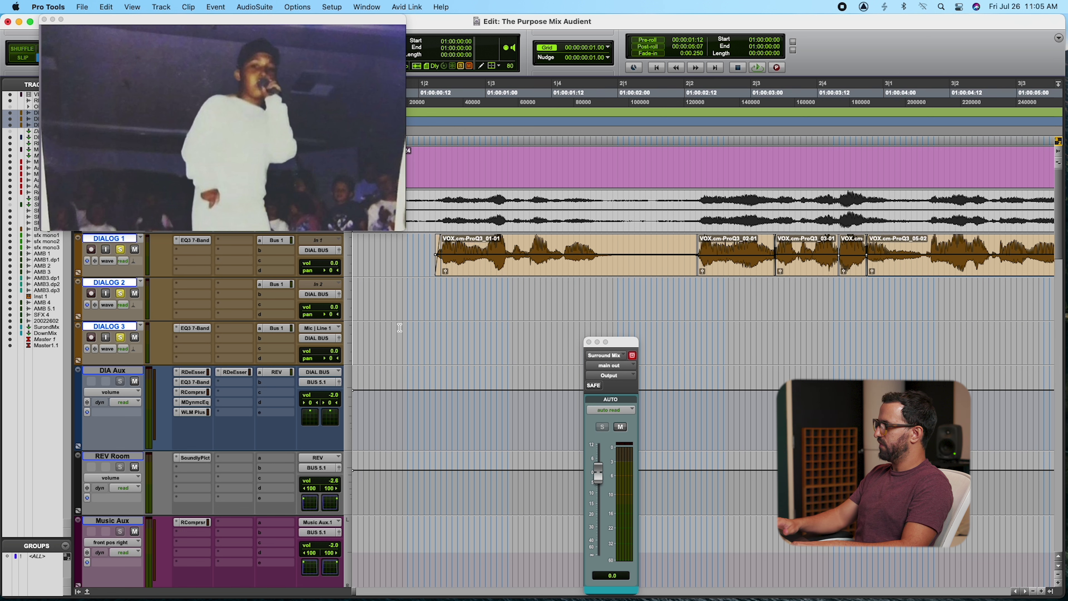
Play the opening dialogue from the session start, zooming back out, then stop
{"action": "key", "text": "Return"}
{"action": "key", "text": "space"}
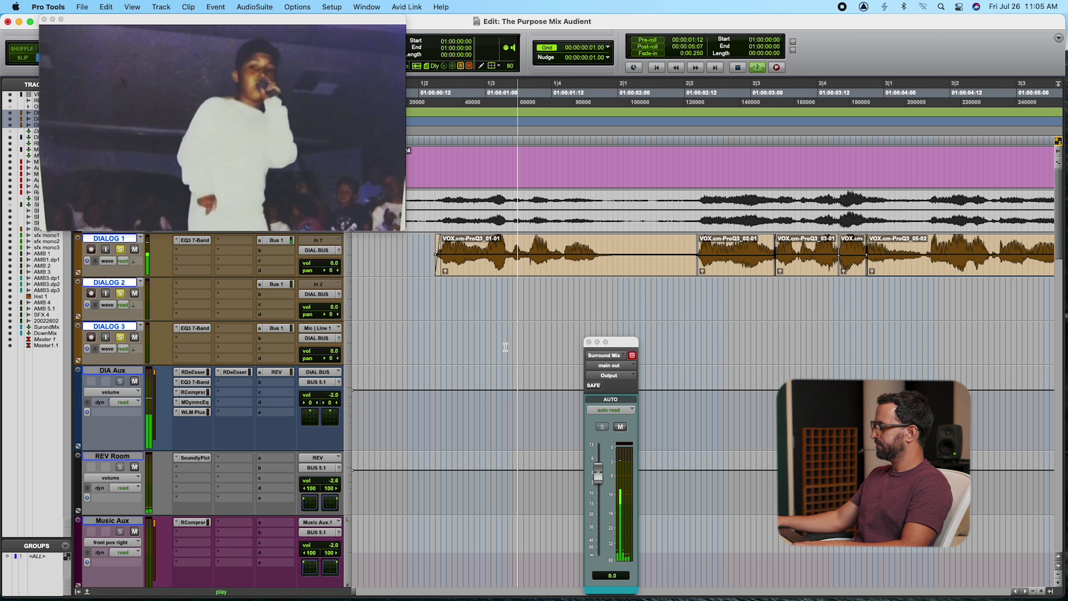
{"action": "key", "text": "super+bracketleft"}
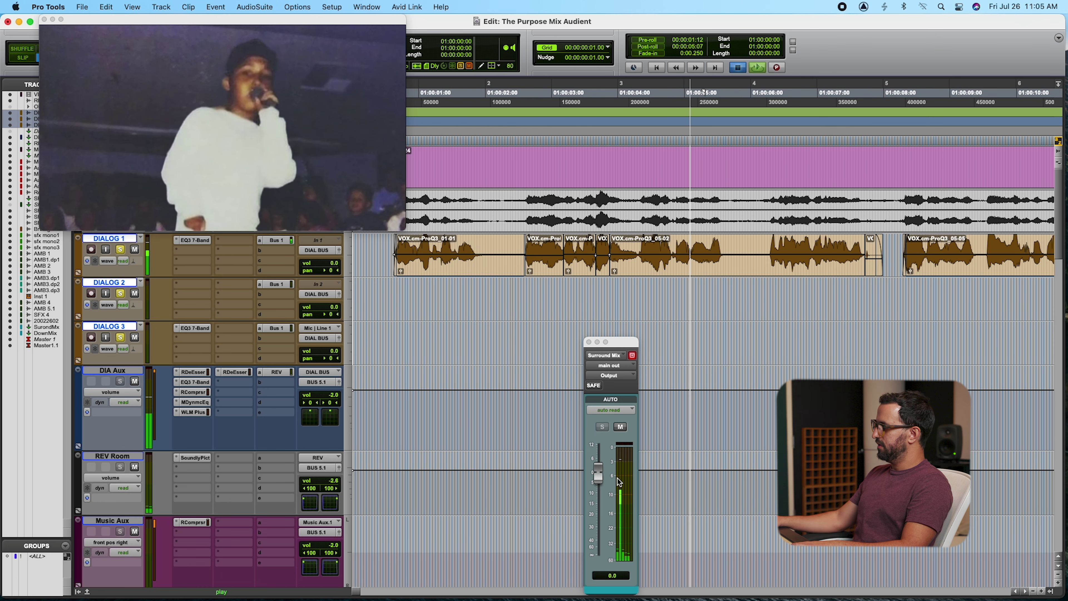
{"action": "key", "text": "space"}
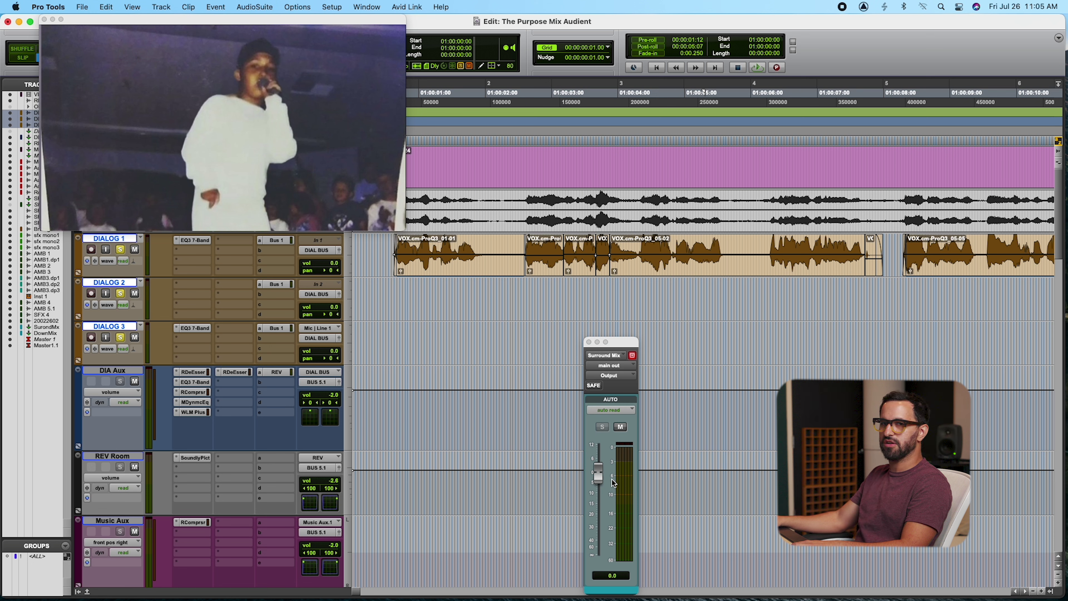
Set the insertion point at 01:00:03:00 and select the DIA Aux, then REV Room tracks
{"action": "left_click", "coordinate": [540, 448]}
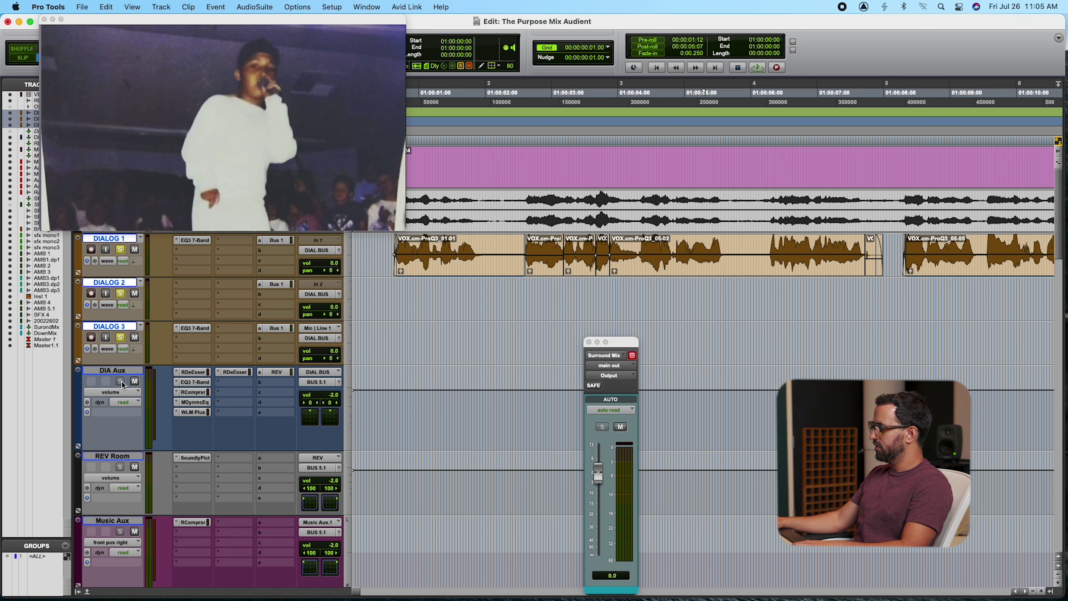
{"action": "left_click", "coordinate": [112, 371]}
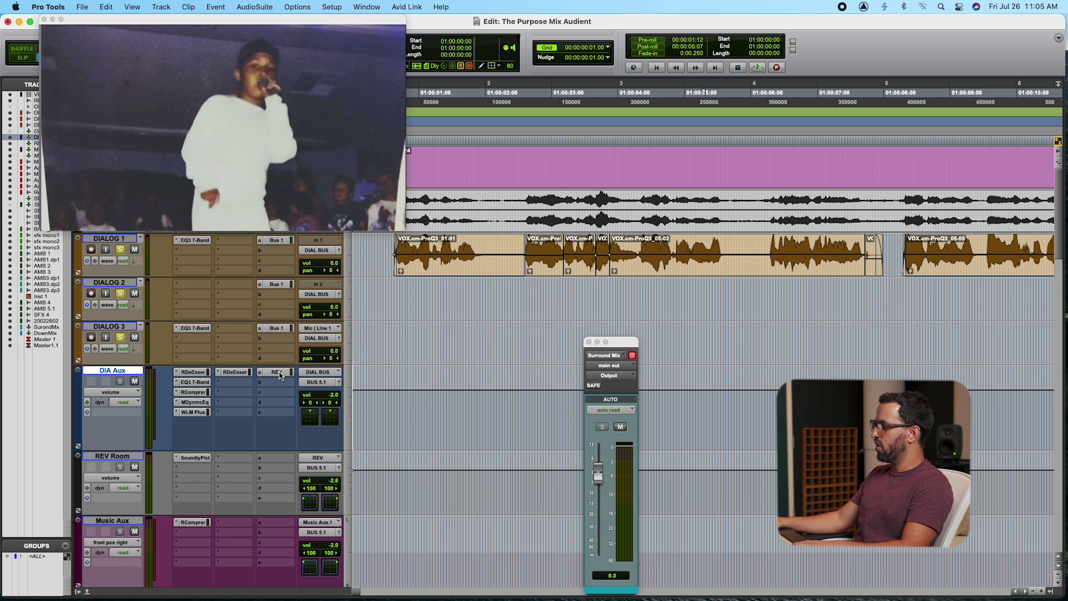
{"action": "left_click", "coordinate": [116, 456]}
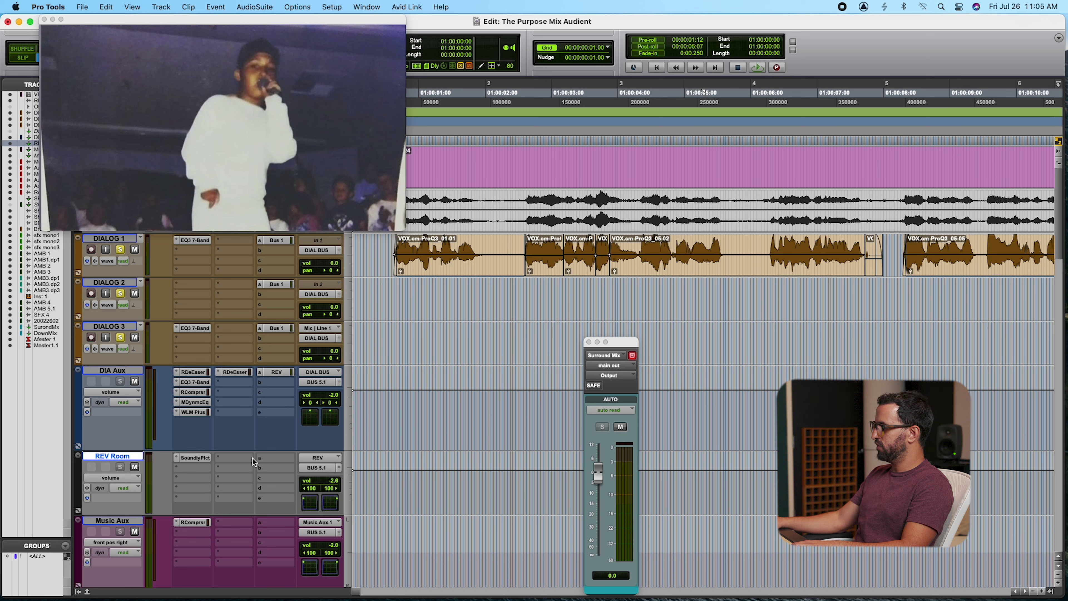
Show REV Room's surround panner and Place it reverb windows side by side and play
{"action": "left_click", "coordinate": [339, 468]}
{"action": "left_click_drag", "start_coordinate": [637, 342], "coordinate": [634, 290]}
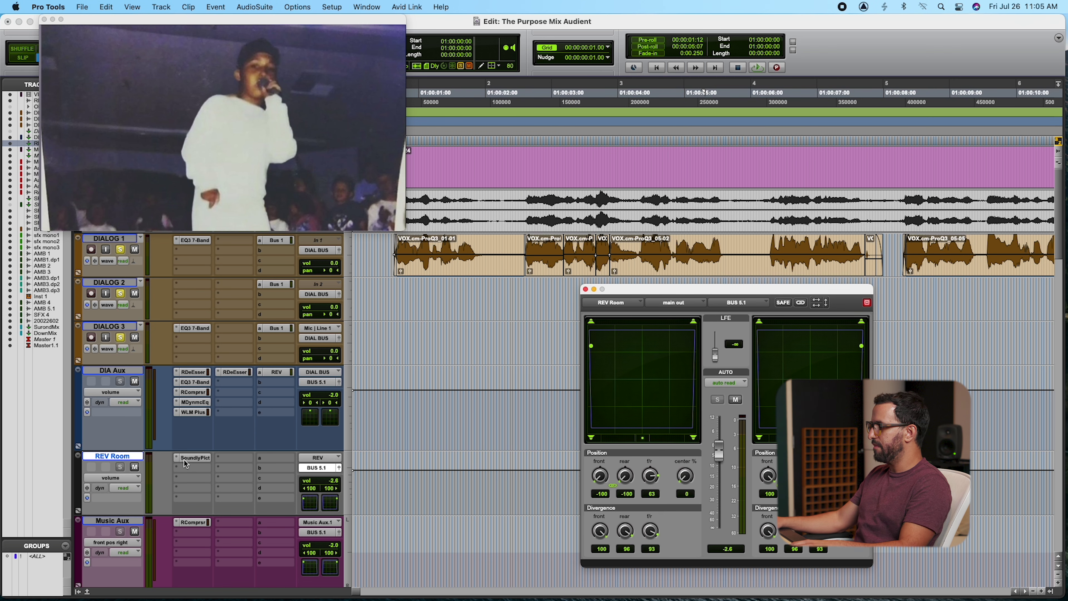
{"action": "left_click", "coordinate": [193, 457]}
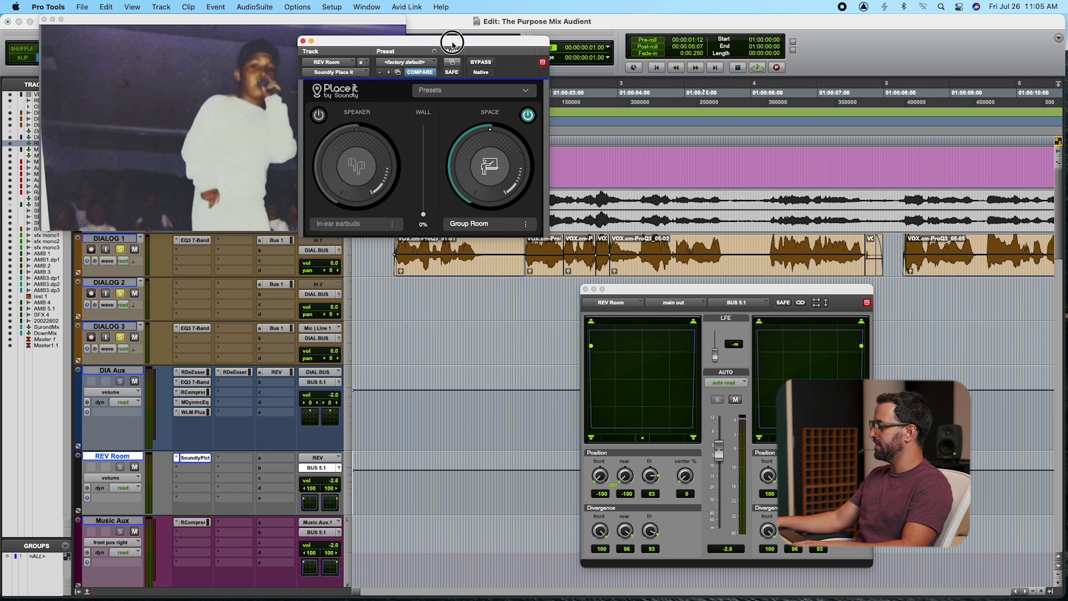
{"action": "left_click_drag", "start_coordinate": [452, 43], "coordinate": [424, 276]}
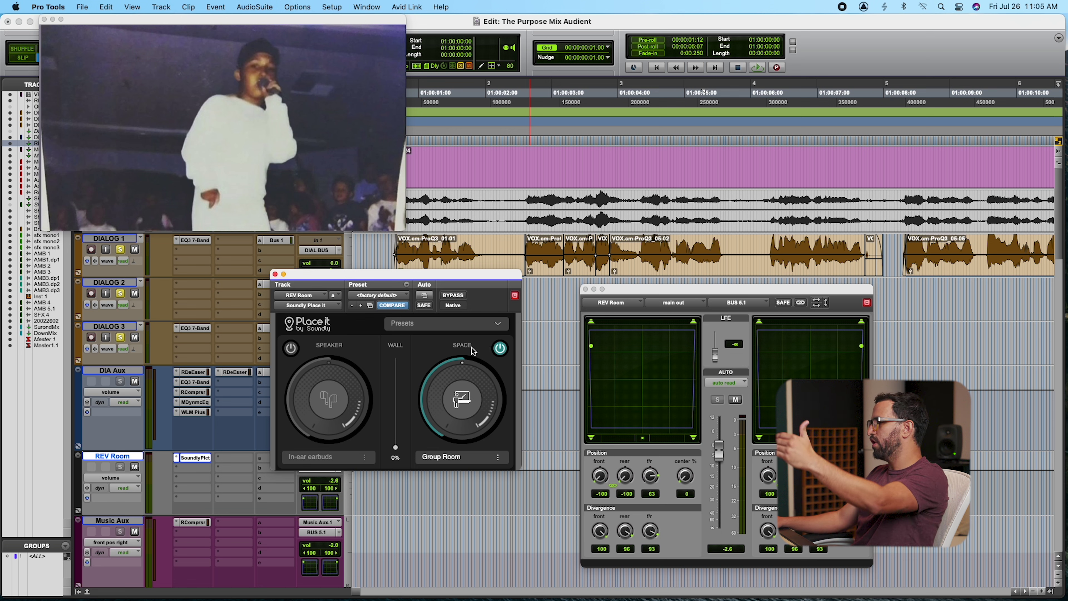
{"action": "key", "text": "space"}
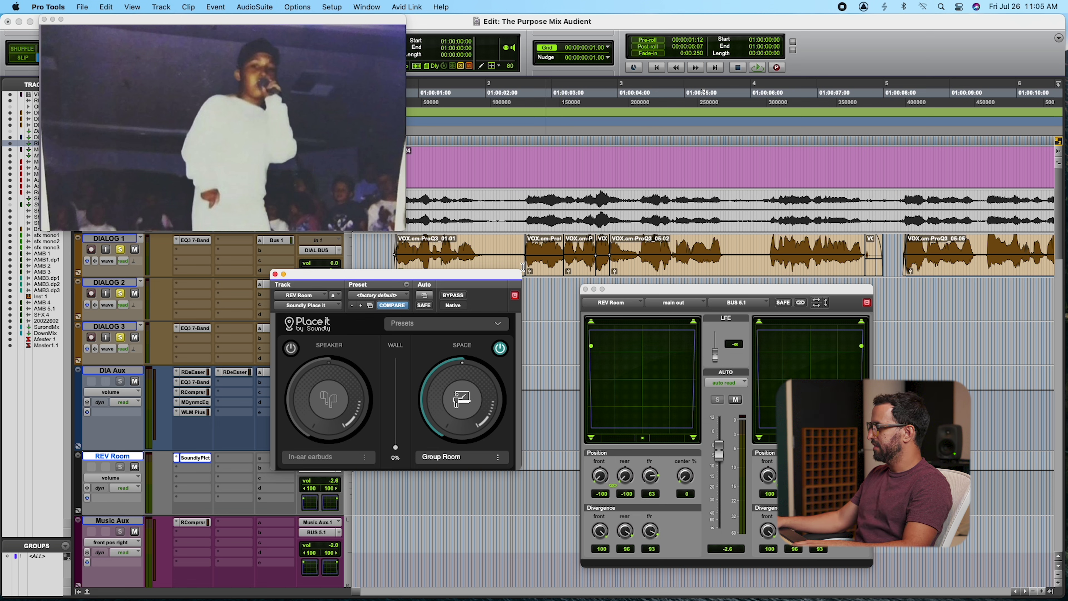
Select DIALOG 1 and play it from the session start, zooming out twice, then stop
{"action": "left_click", "coordinate": [380, 248]}
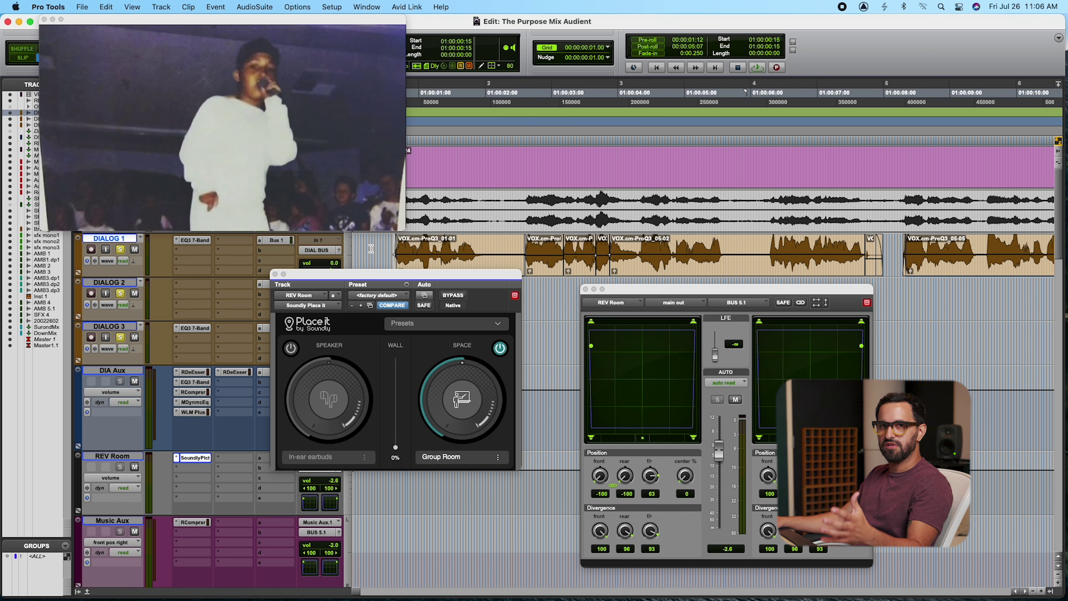
{"action": "key", "text": "Return"}
{"action": "key", "text": "space"}
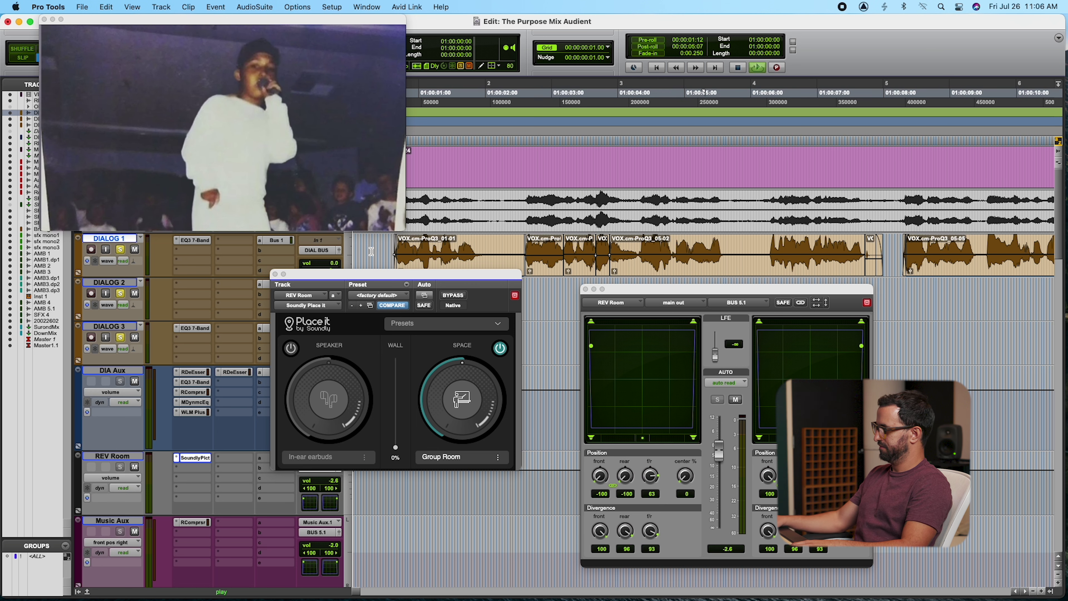
{"action": "key", "text": "r"}
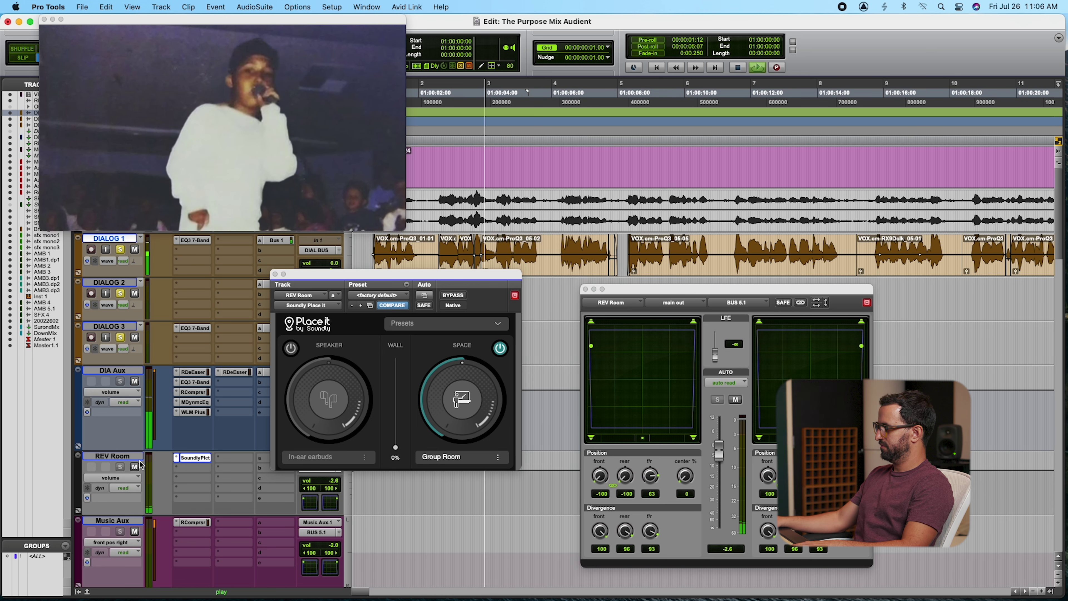
{"action": "key", "text": "r"}
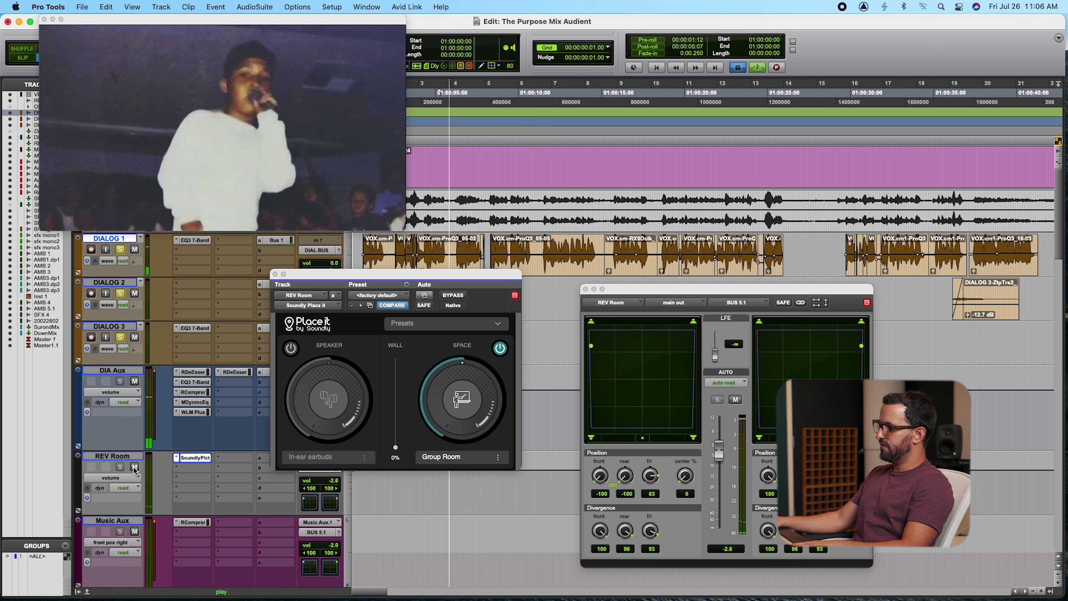
{"action": "key", "text": "space"}
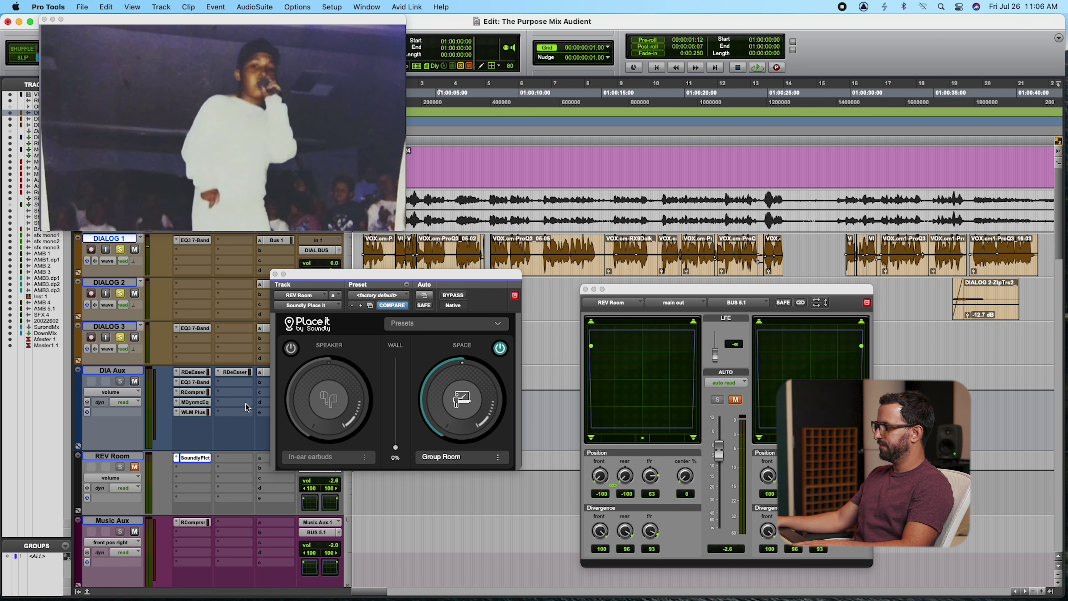
Resume playback to hear the dialogue further into the session
{"action": "key", "text": "space"}
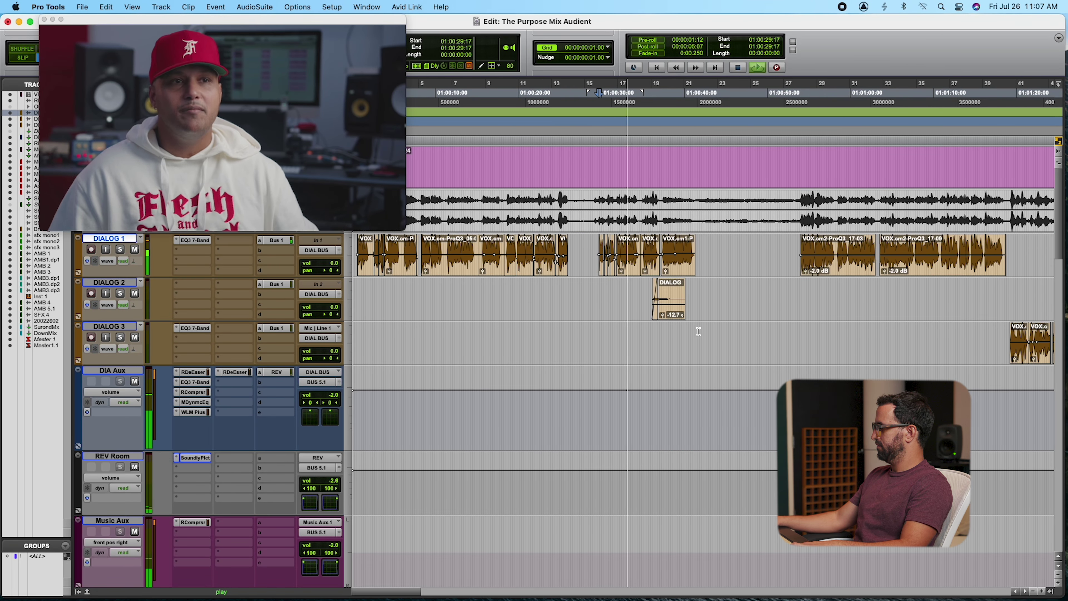
Zoom in, then out twice while the dialogue plays, and stop playback
{"action": "key", "text": "super+bracketright"}
{"action": "key", "text": "super+bracketright"}
{"action": "key", "text": "super+bracketright"}
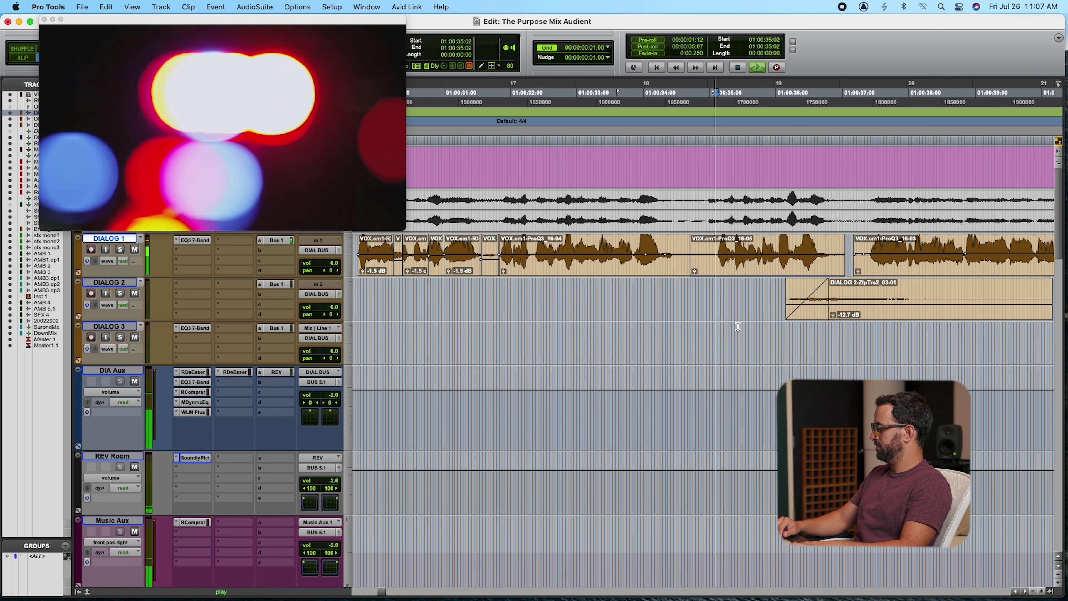
{"action": "key", "text": "super+bracketleft"}
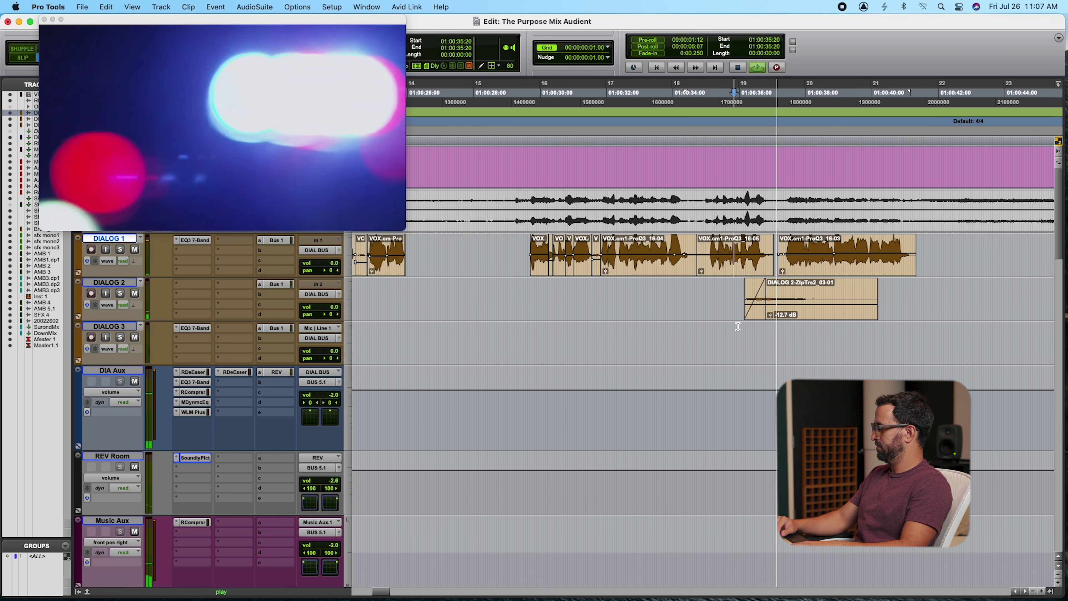
{"action": "key", "text": "super+bracketleft"}
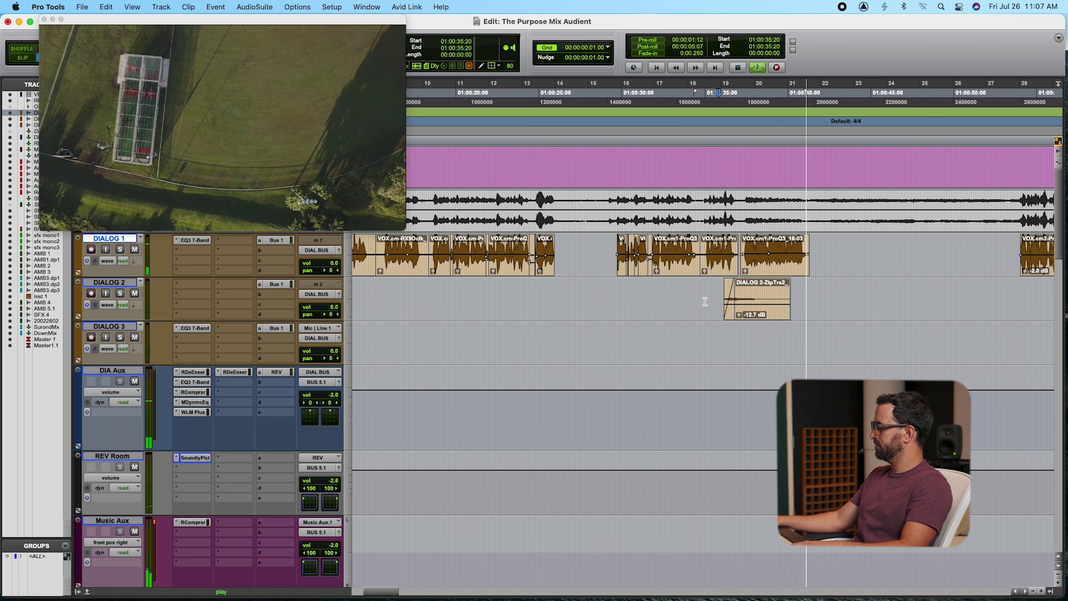
{"action": "key", "text": "space"}
Move the insertion point across DIALOG 1–3, ending on DIALOG 2 at 01:00:37:16
{"action": "left_click", "coordinate": [703, 289]}
{"action": "key", "text": "super+bracketright"}
{"action": "left_click", "coordinate": [698, 256]}
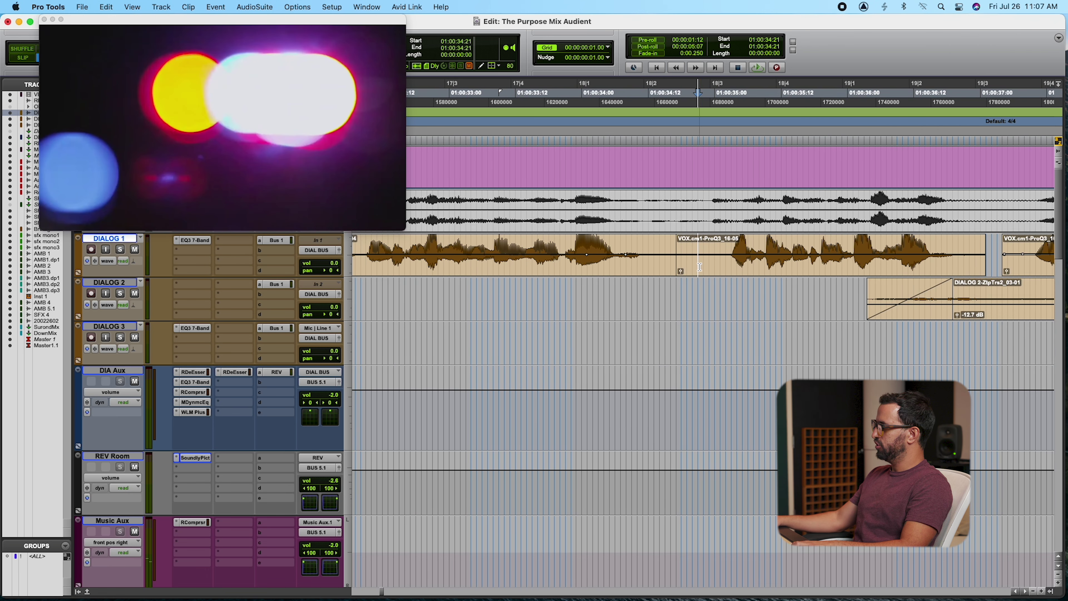
{"action": "left_click", "coordinate": [698, 284]}
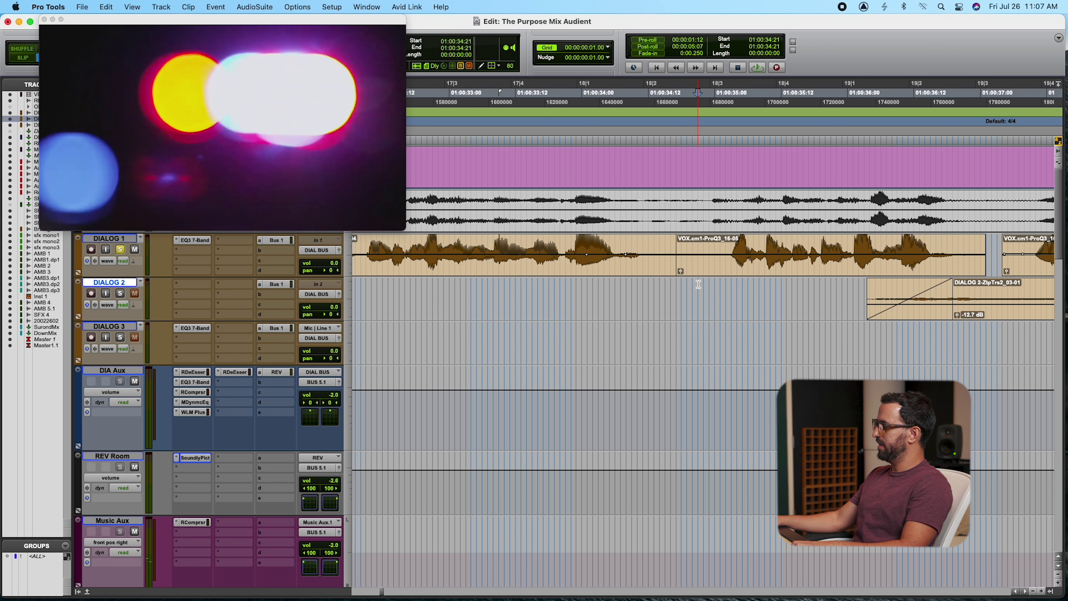
{"action": "left_click", "coordinate": [697, 326]}
{"action": "key", "text": "super+bracketleft"}
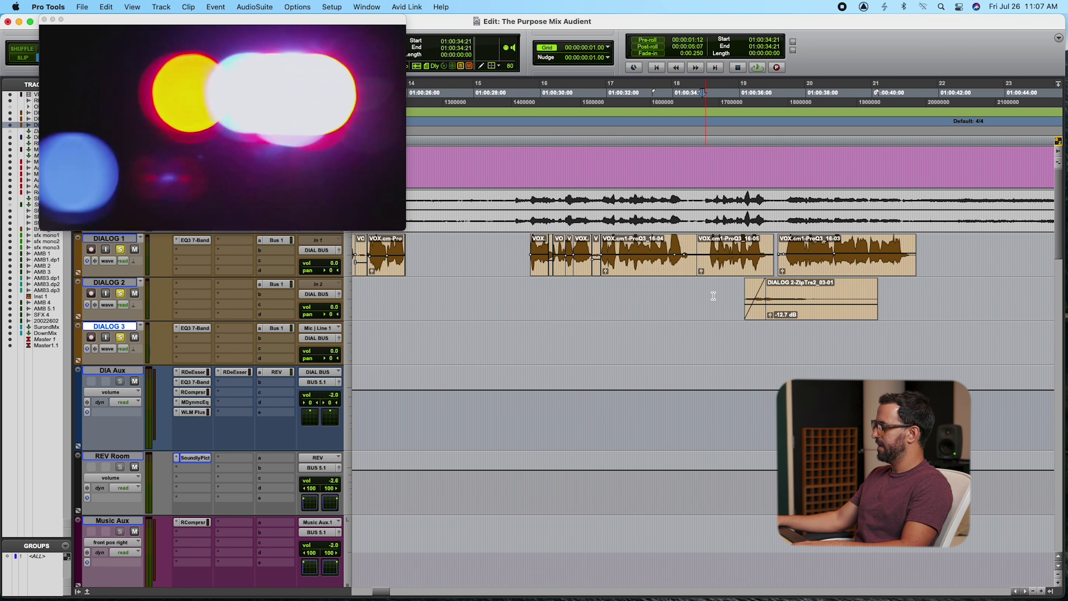
{"action": "left_click", "coordinate": [794, 319]}
{"action": "key", "text": "super+bracketright"}
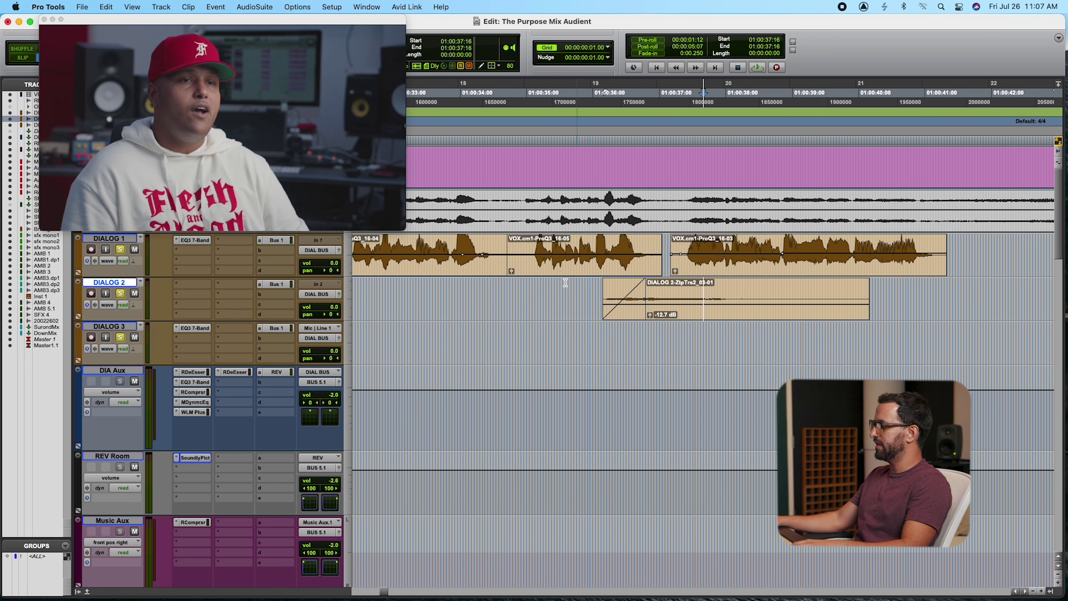
Play the dialogue from 01:00:35:01 on DIALOG 2, zooming out, then stop
{"action": "left_click", "coordinate": [529, 285]}
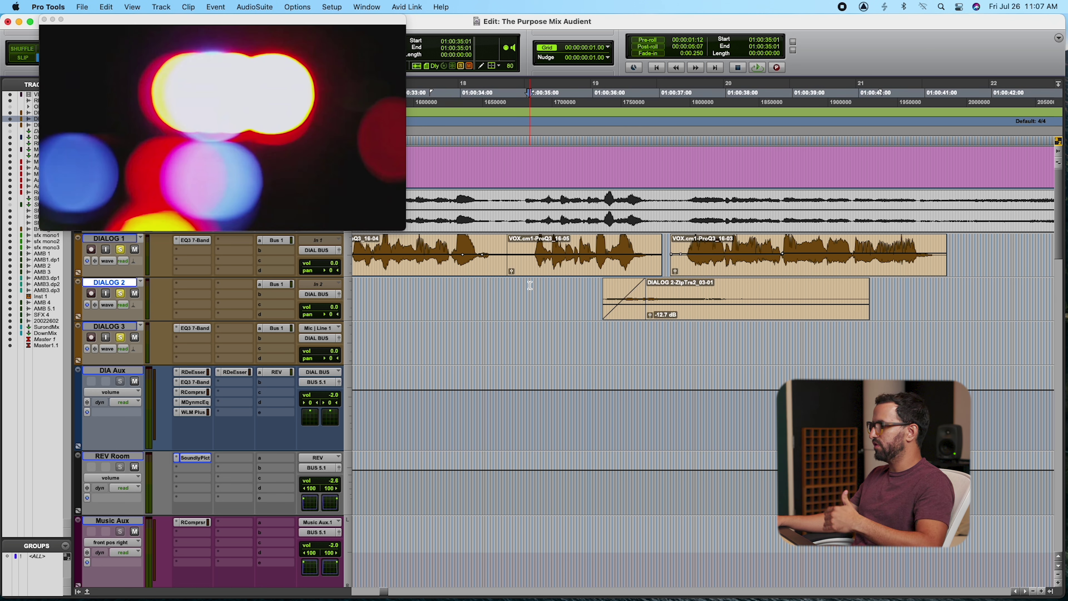
{"action": "key", "text": "space"}
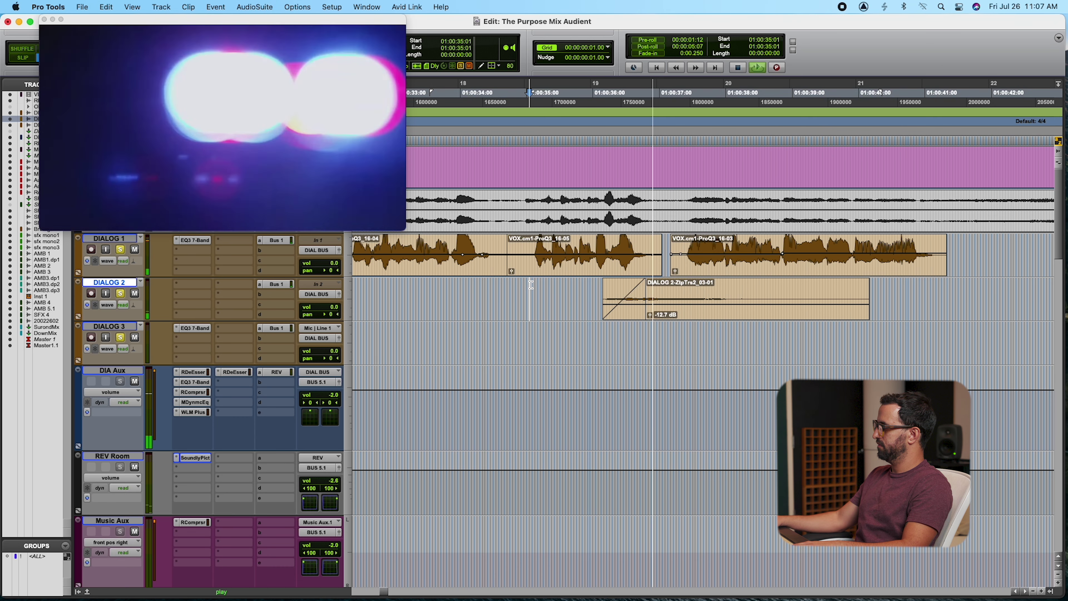
{"action": "key", "text": "super+bracketleft"}
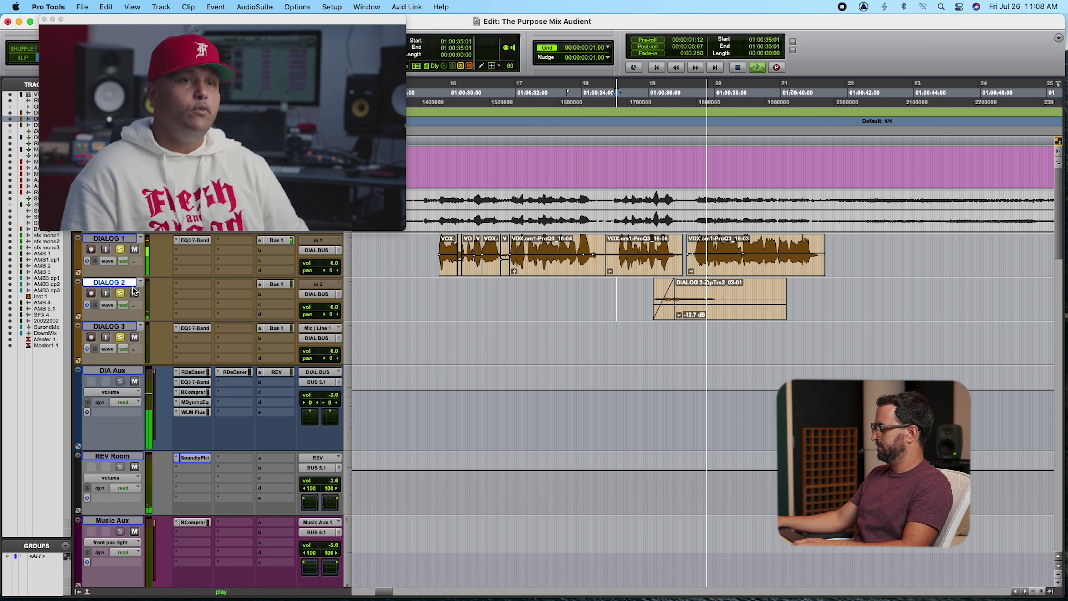
{"action": "key", "text": "r"}
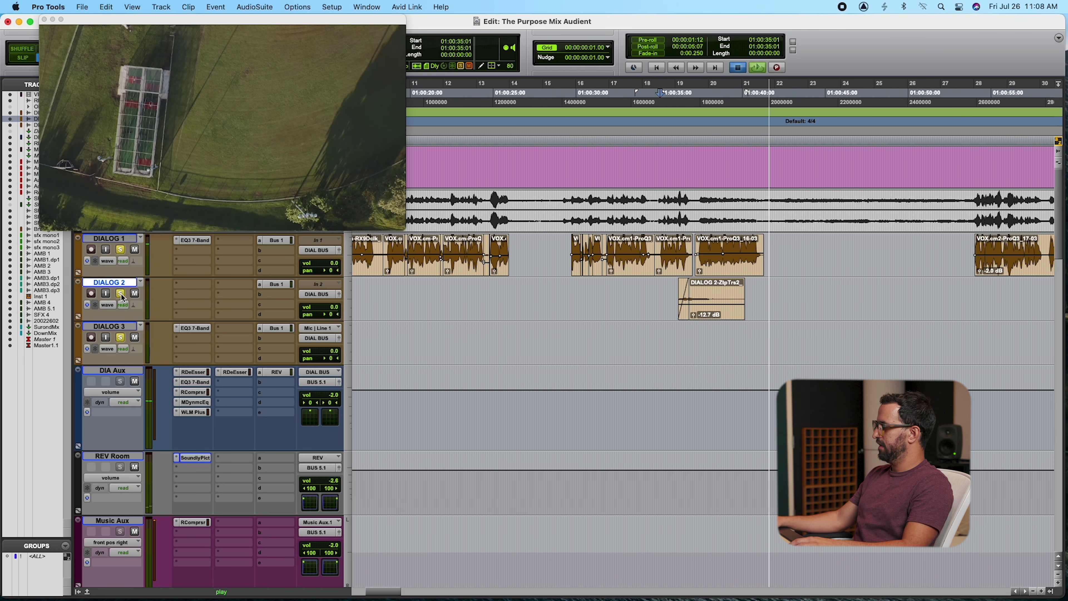
{"action": "key", "text": "space"}
Play the ambience layers from 01:00:39:19 on AMB 3 and stop further along
{"action": "left_click", "coordinate": [759, 332]}
{"action": "scroll", "coordinate": [753, 339], "scroll_direction": "down", "scroll_amount": 15}
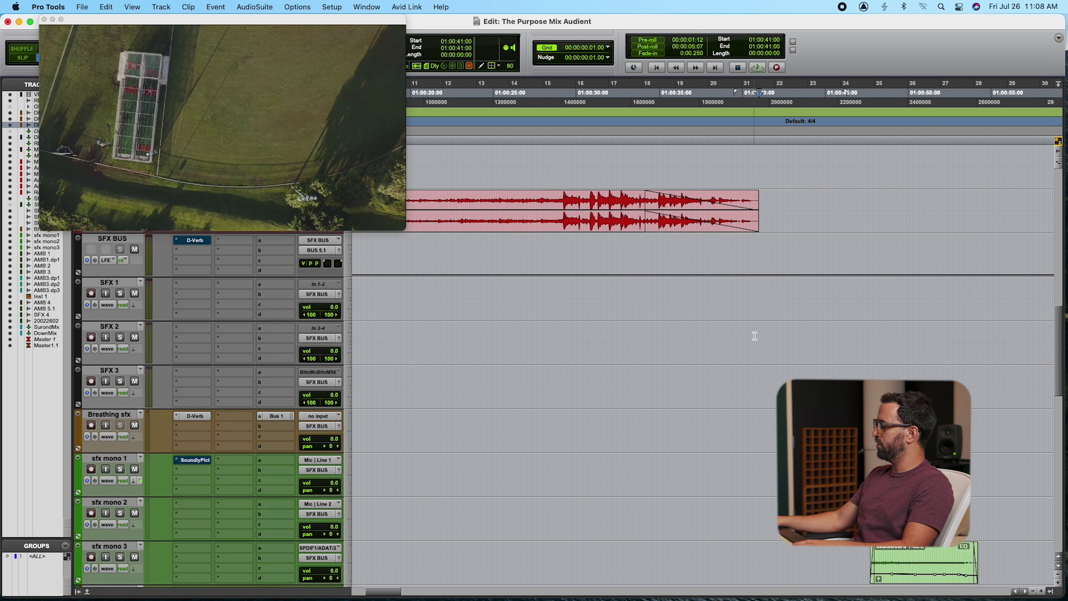
{"action": "left_click", "coordinate": [739, 462]}
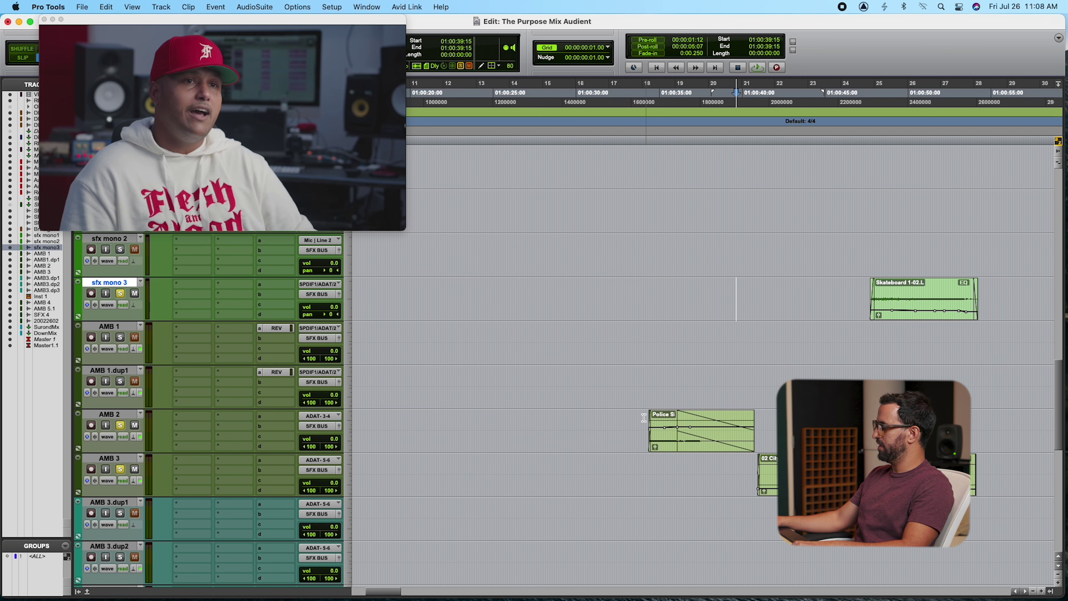
{"action": "scroll", "coordinate": [634, 418], "scroll_direction": "up", "scroll_amount": 2, "text": "alt"}
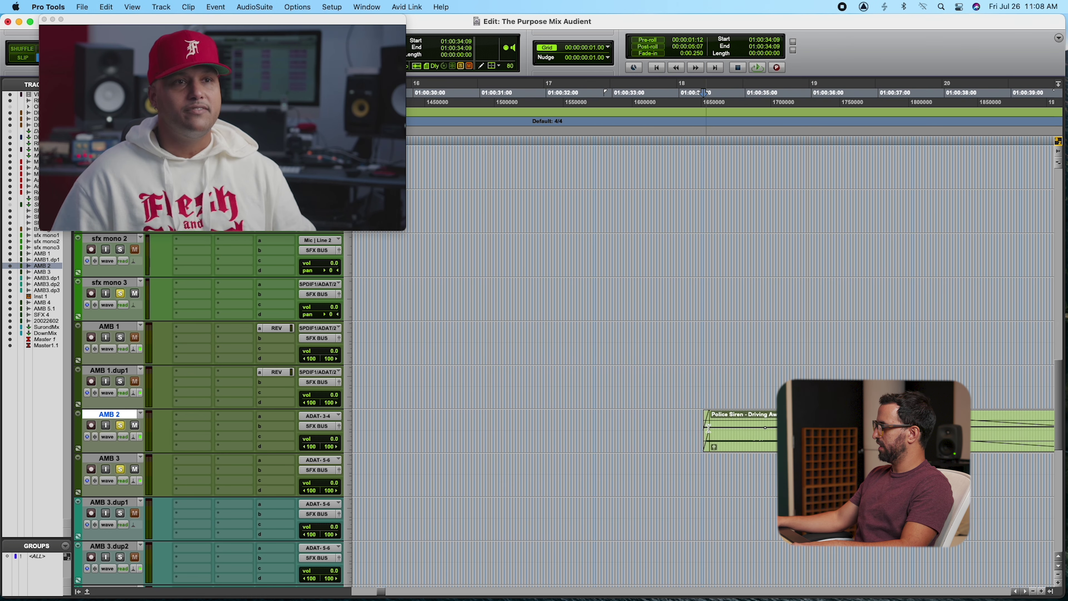
{"action": "scroll", "coordinate": [709, 425], "scroll_direction": "down", "scroll_amount": 2, "text": "alt"}
{"action": "key", "text": "space"}
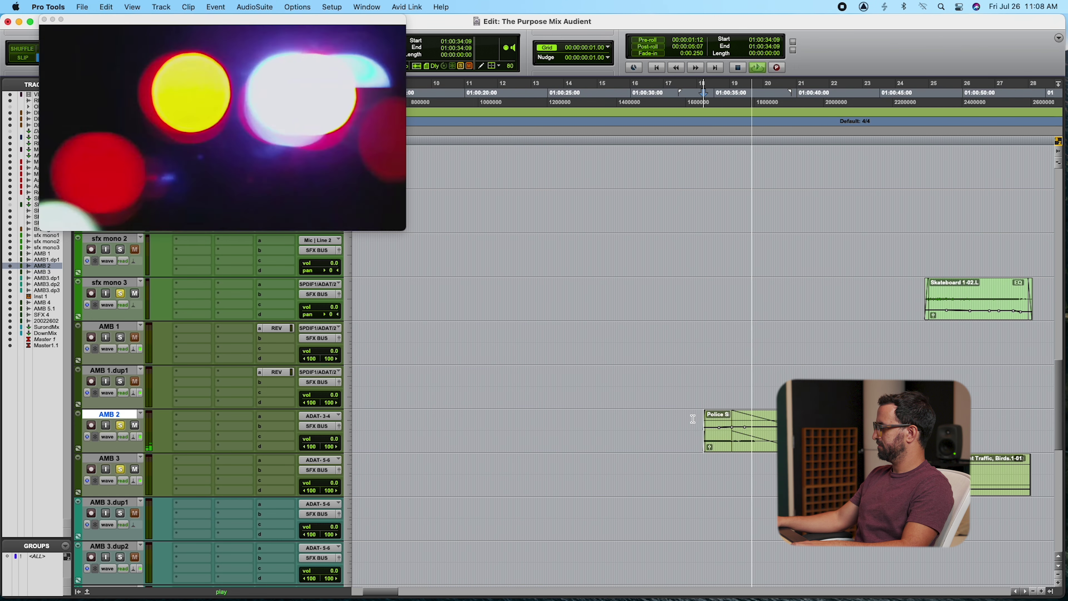
{"action": "scroll", "coordinate": [694, 417], "scroll_direction": "down", "scroll_amount": 1, "text": "alt"}
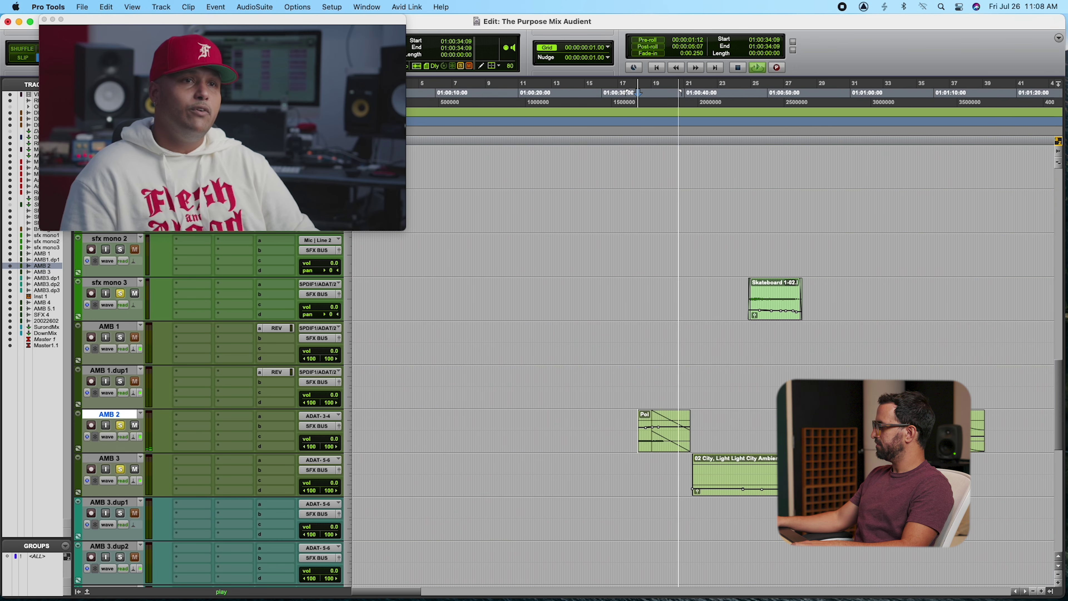
{"action": "scroll", "coordinate": [694, 417], "scroll_direction": "down", "scroll_amount": 1}
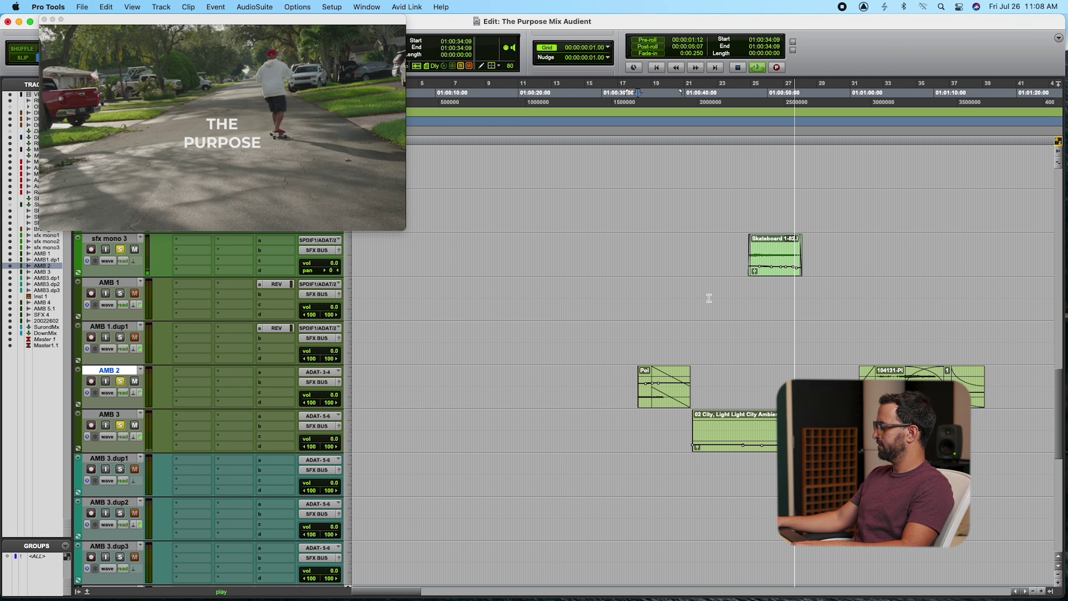
{"action": "left_click", "coordinate": [845, 371]}
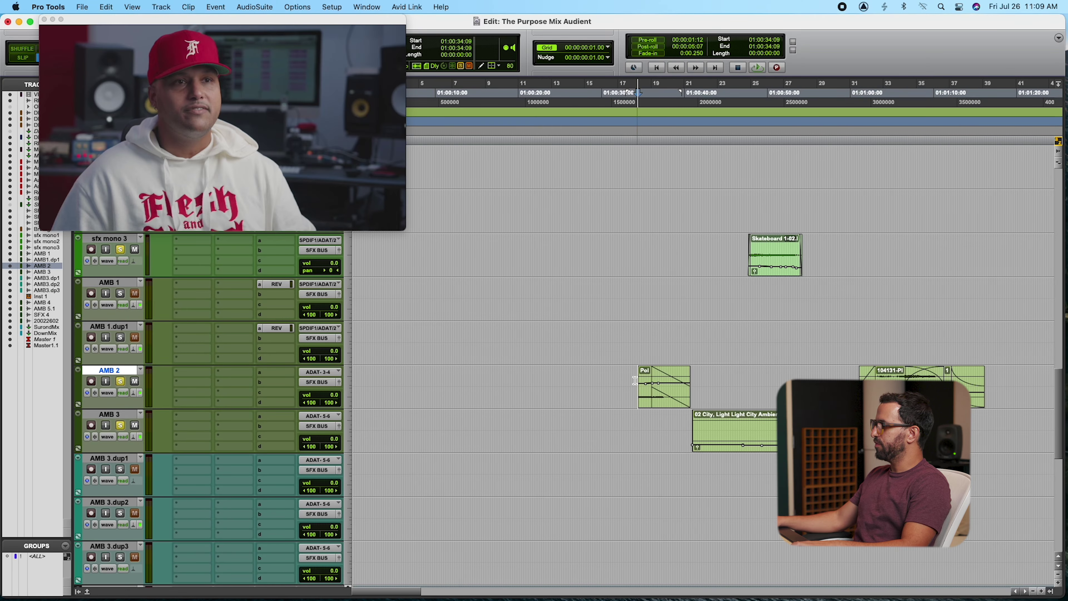
Replay briefly, then select the Police Siren clip on AMB 2 and move to its start
{"action": "scroll", "coordinate": [635, 380], "scroll_direction": "up", "scroll_amount": 6}
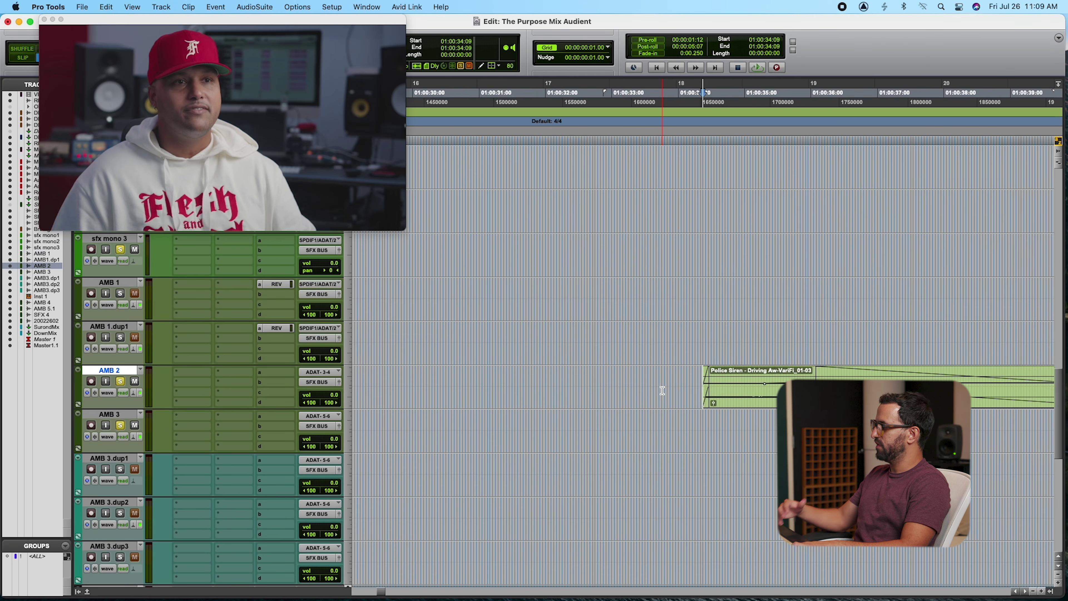
{"action": "scroll", "coordinate": [662, 390], "scroll_direction": "down", "scroll_amount": 2}
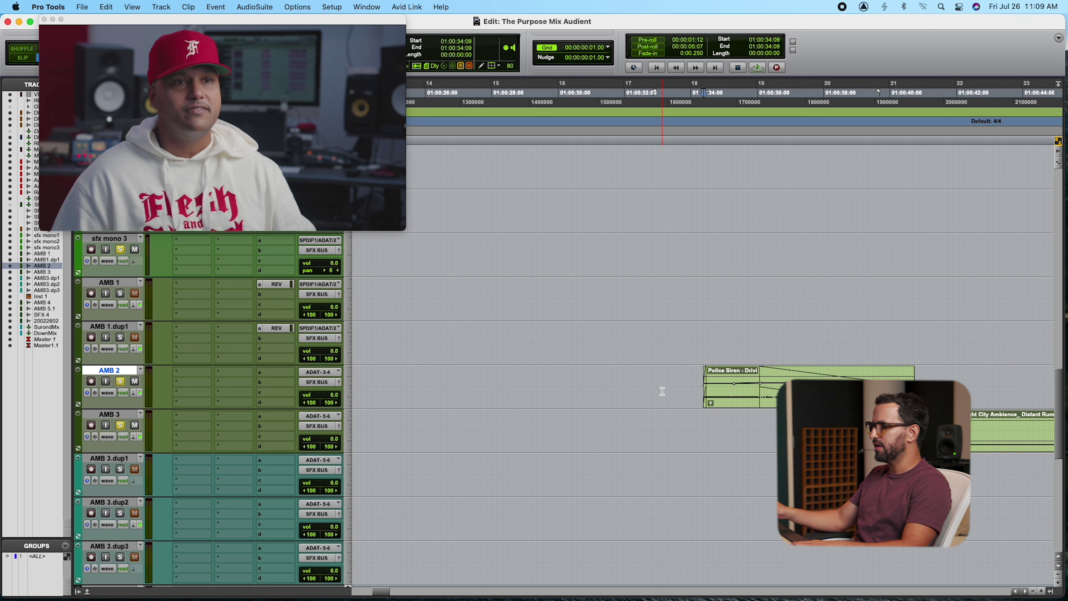
{"action": "key", "text": "space"}
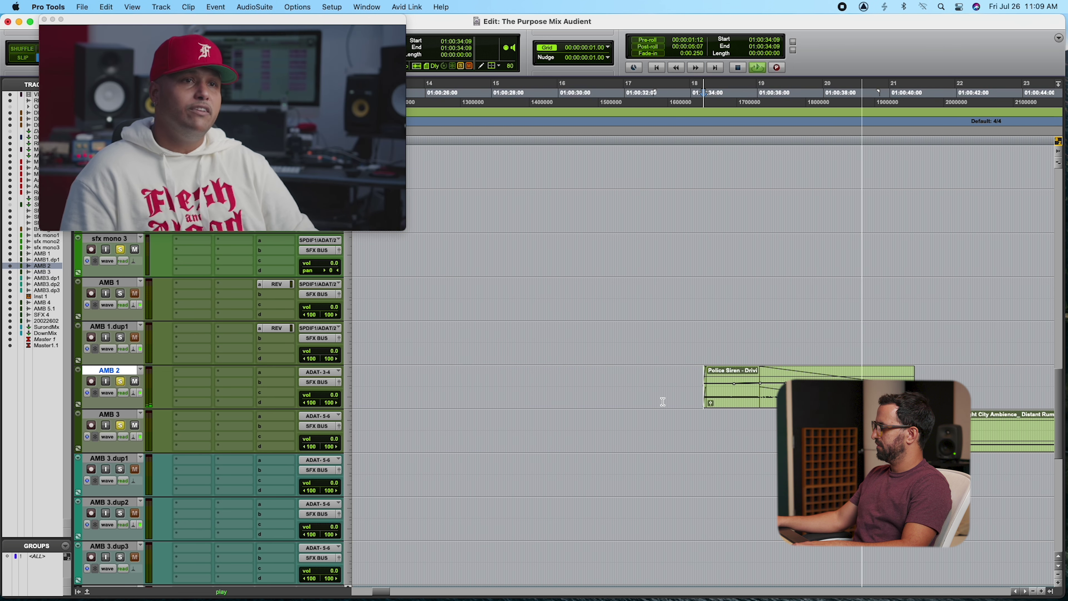
{"action": "key", "text": "space"}
{"action": "double_click", "coordinate": [729, 399]}
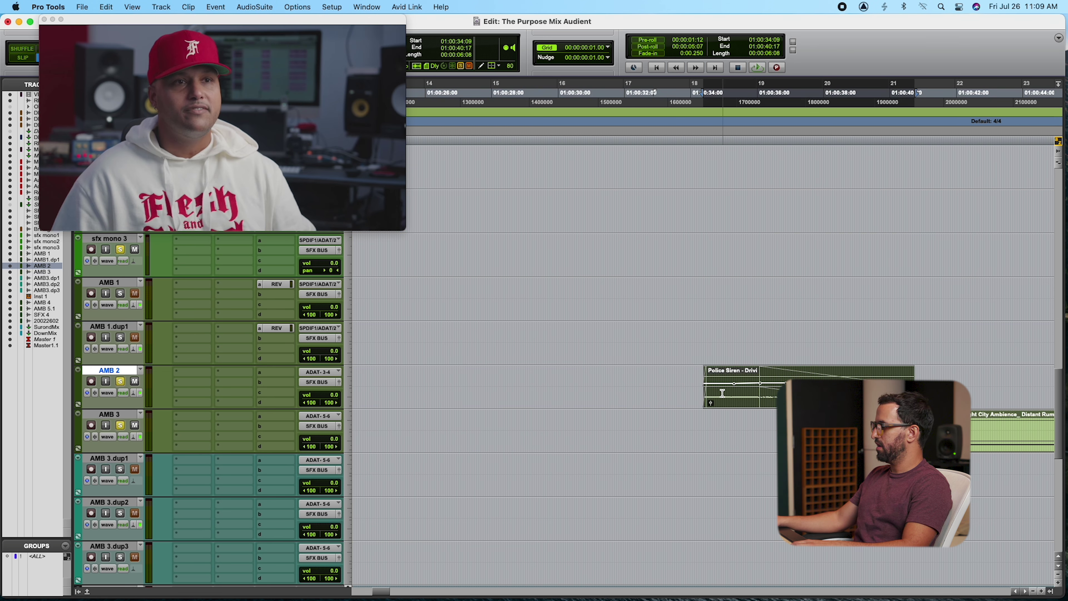
{"action": "key", "text": "Left"}
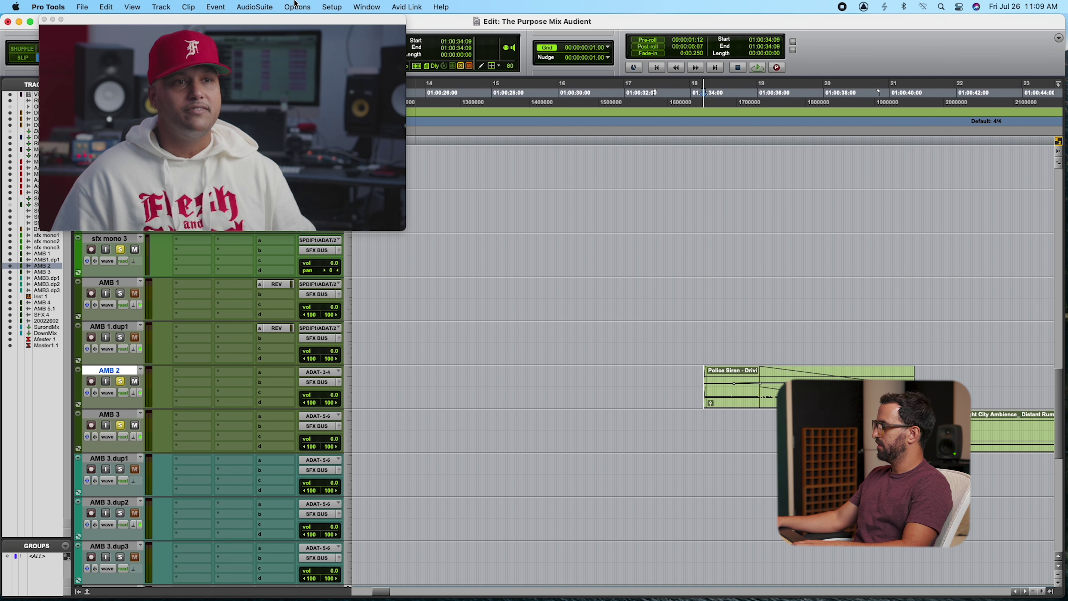
{"action": "left_click", "coordinate": [260, 6]}
{"action": "mouse_move", "coordinate": [293, 198]}
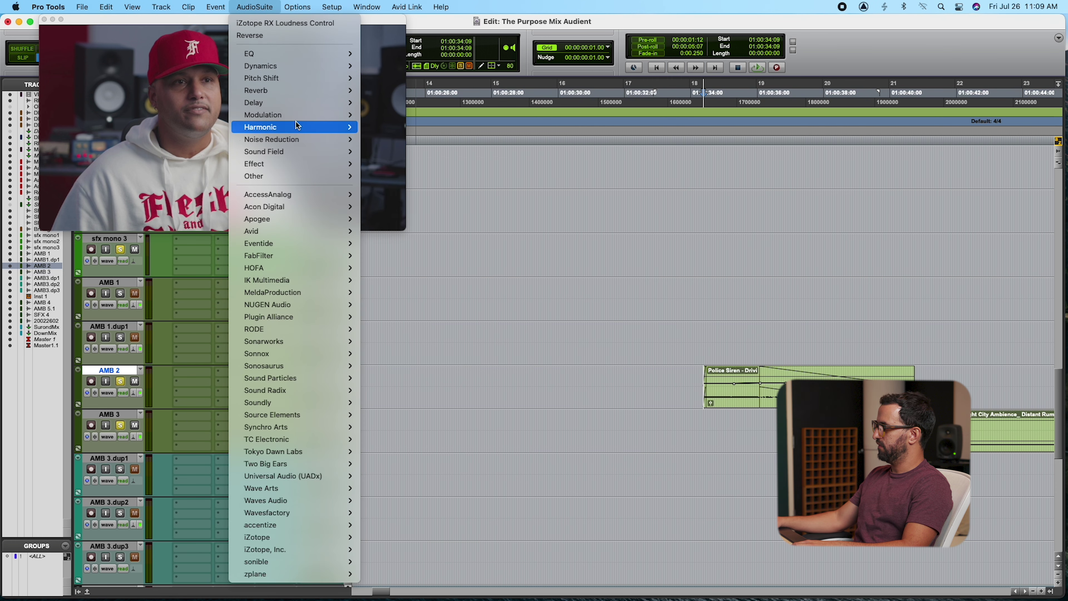
{"action": "mouse_move", "coordinate": [290, 77]}
{"action": "left_click", "coordinate": [392, 238]}
{"action": "double_click", "coordinate": [743, 404]}
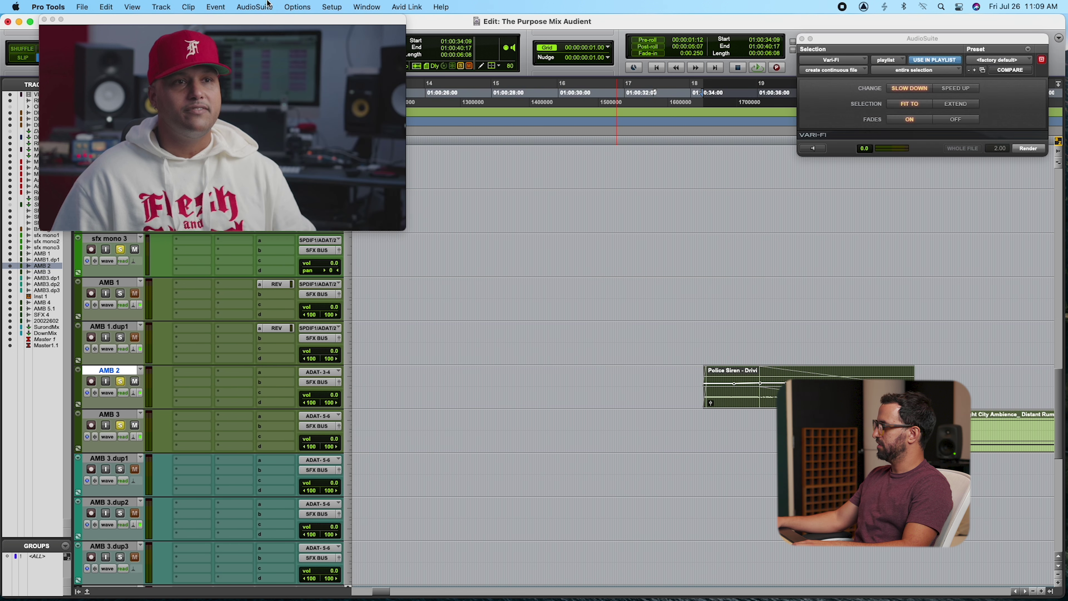
{"action": "mouse_move", "coordinate": [253, 21]}
{"action": "left_mouse_down"}
{"action": "mouse_move", "coordinate": [250, 41]}
{"action": "mouse_move", "coordinate": [238, 43]}
{"action": "mouse_move", "coordinate": [252, 17]}
{"action": "left_mouse_up"}
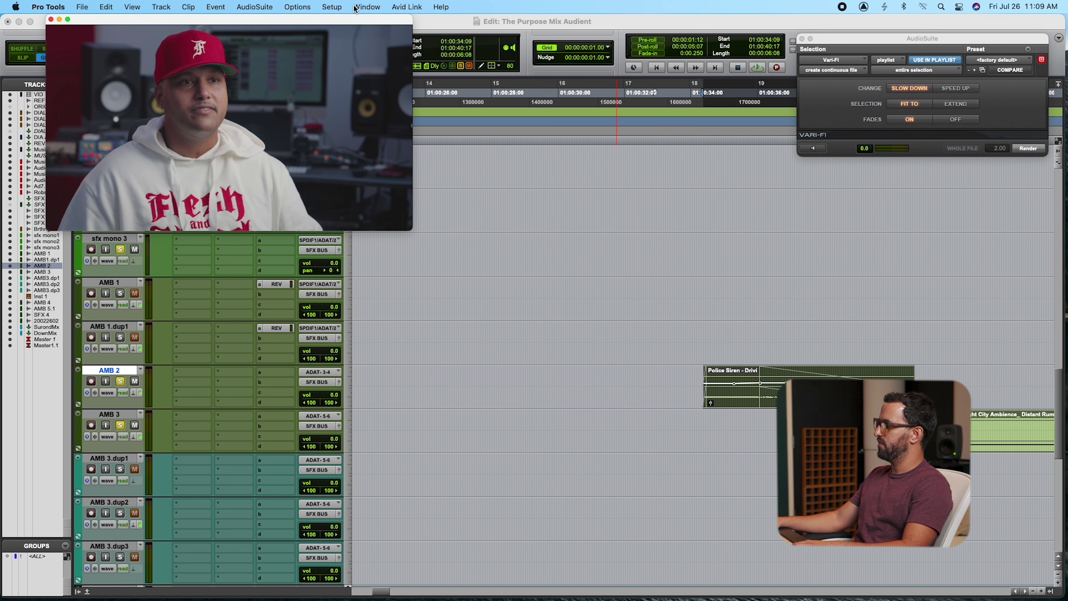
{"action": "left_click", "coordinate": [801, 38]}
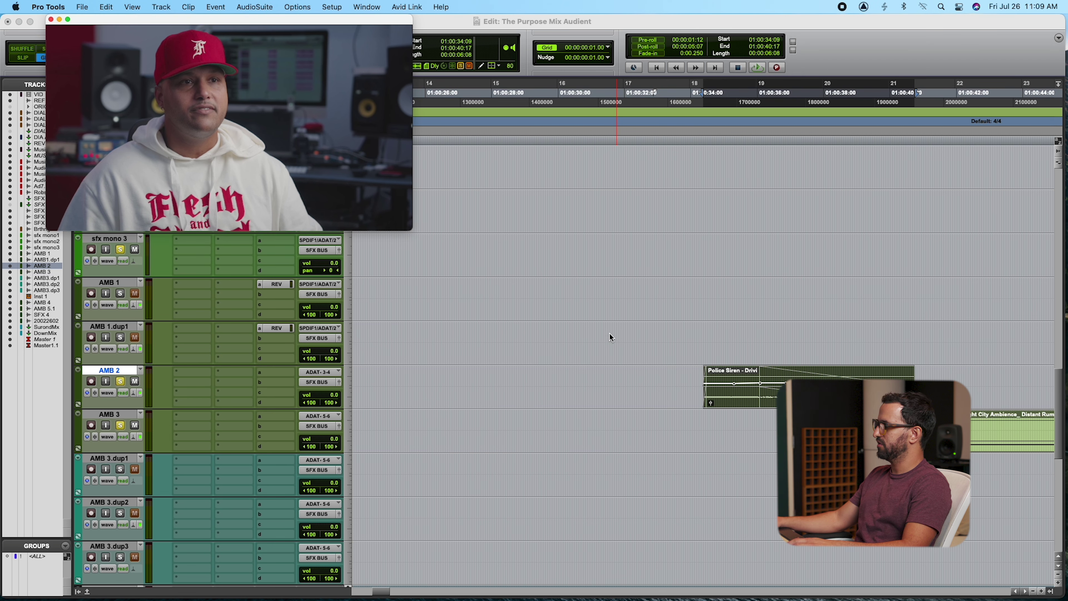
Play from 01:00:31:06 on AMB 2 and briefly show its volume automation
{"action": "left_click", "coordinate": [598, 386]}
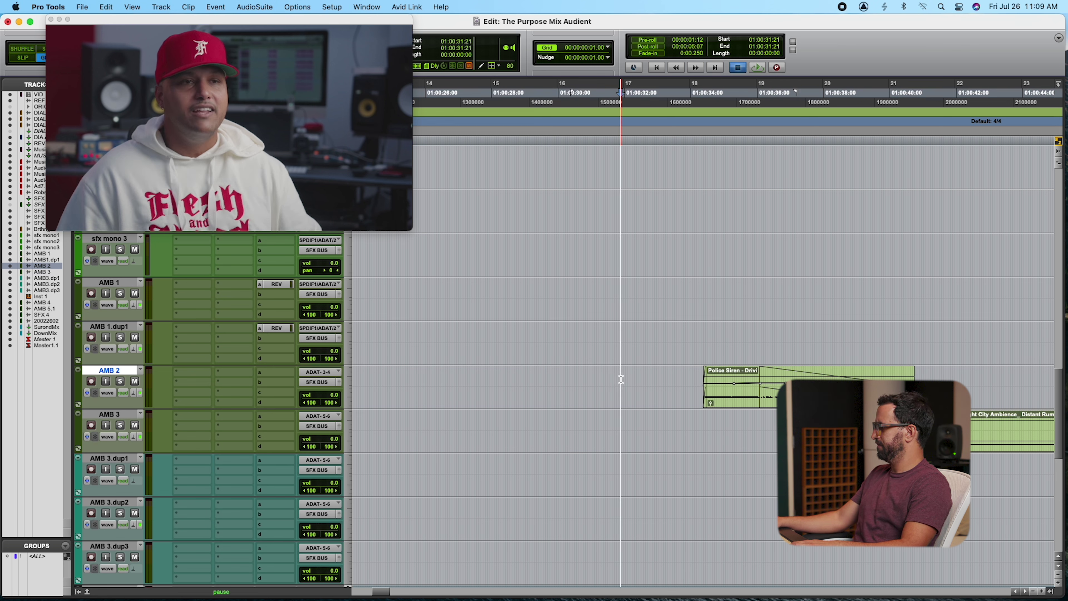
{"action": "key", "text": "space"}
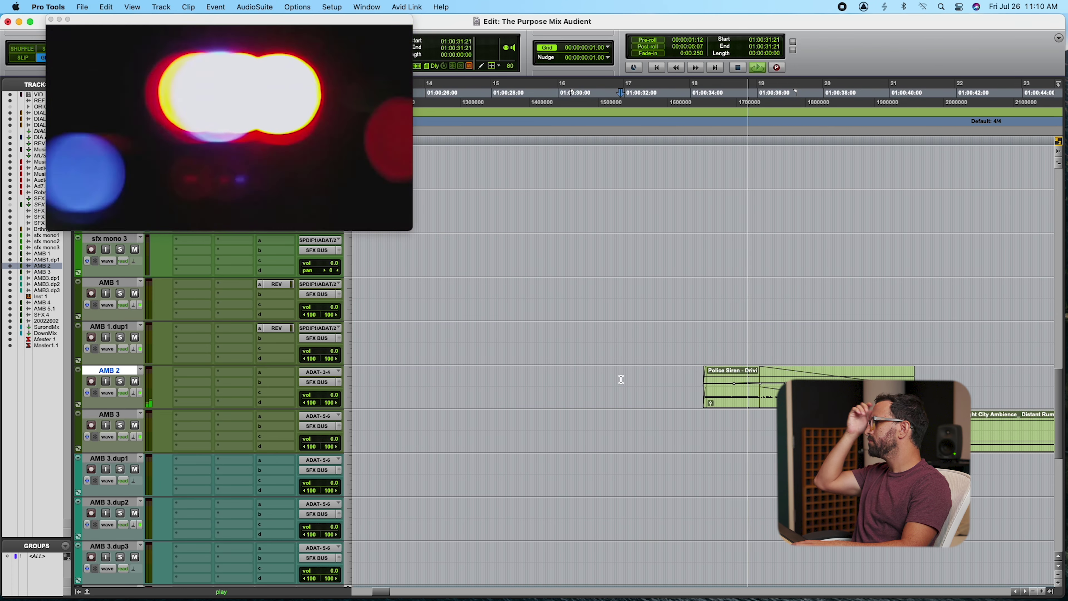
{"action": "key", "text": "ctrl+minus"}
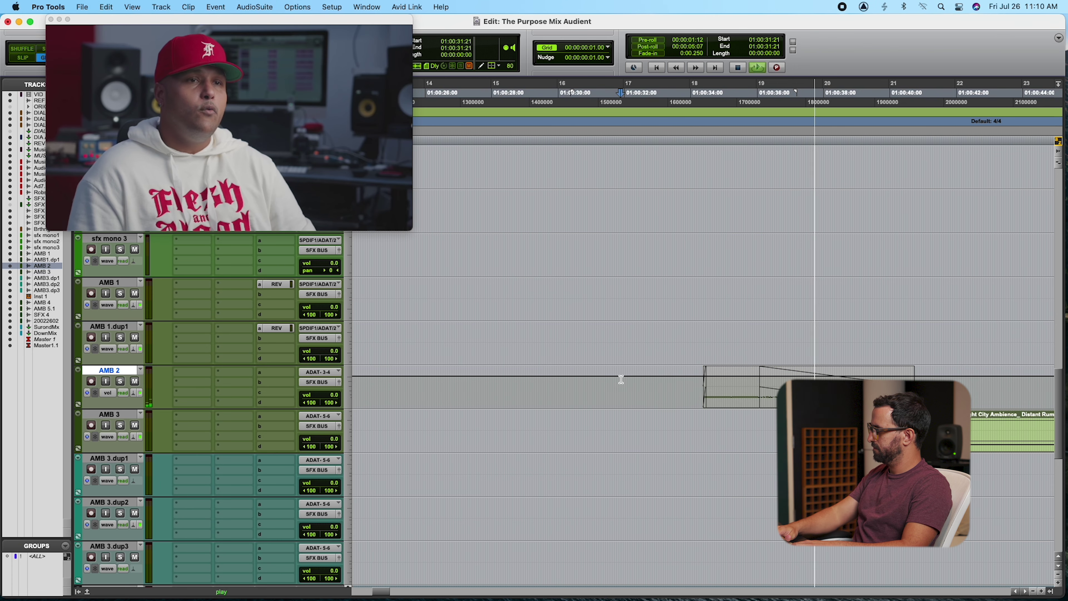
{"action": "key", "text": "ctrl+minus"}
Zoom out and in with R/T, ending zoomed out across the whole SFX spread
{"action": "key", "text": "r"}
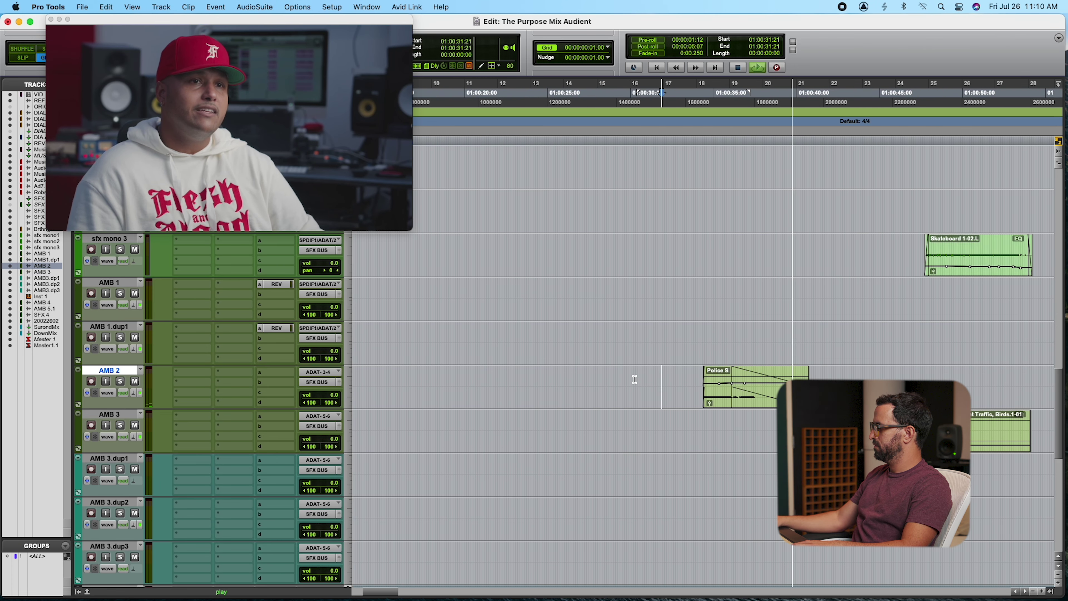
{"action": "key", "text": "r"}
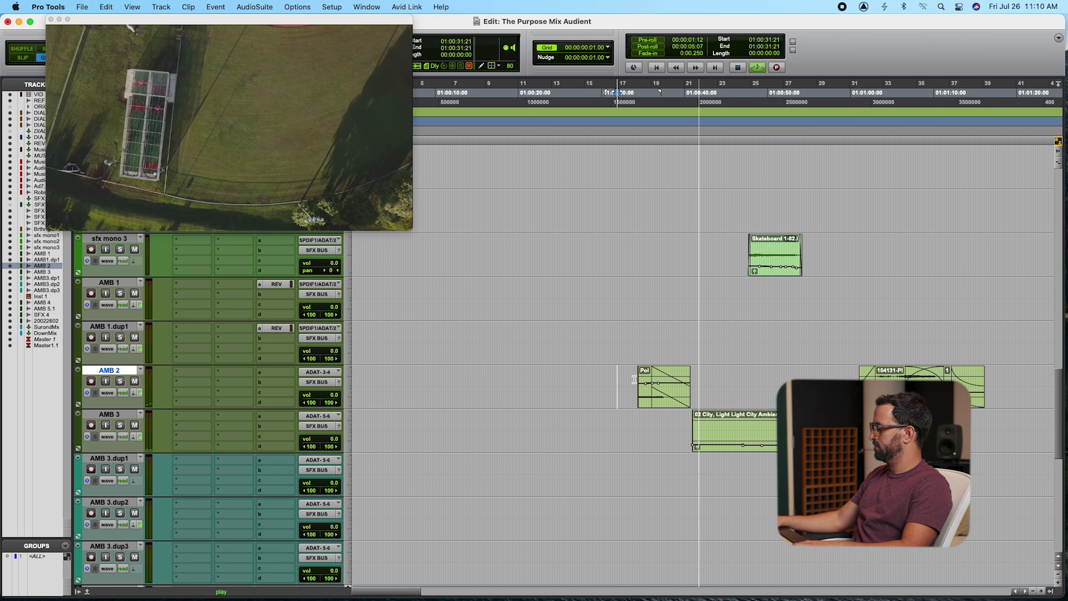
{"action": "key", "text": "r"}
{"action": "key", "text": "t"}
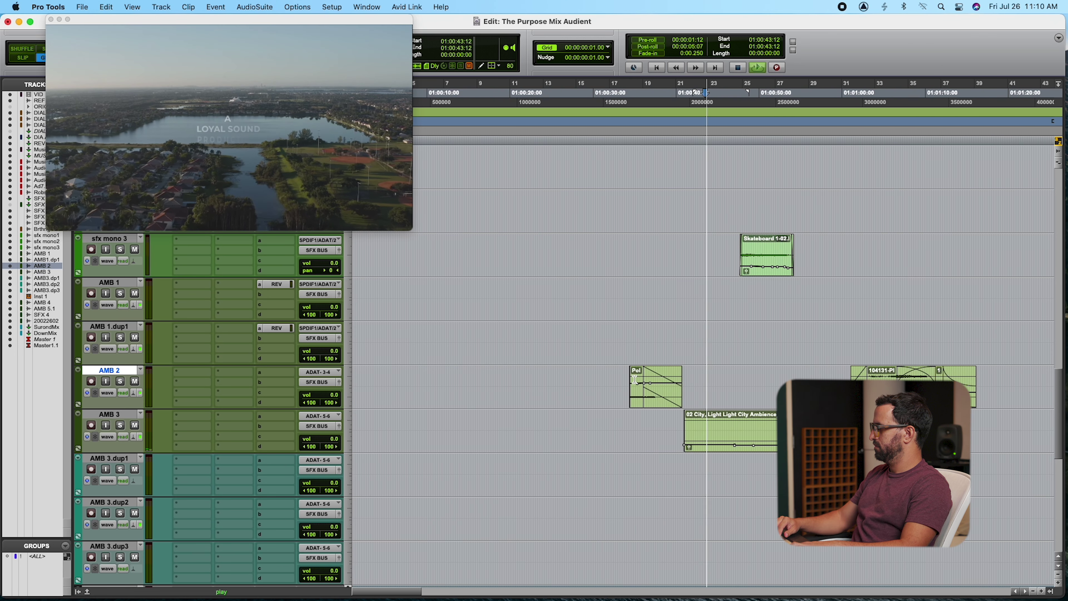
{"action": "key", "text": "t"}
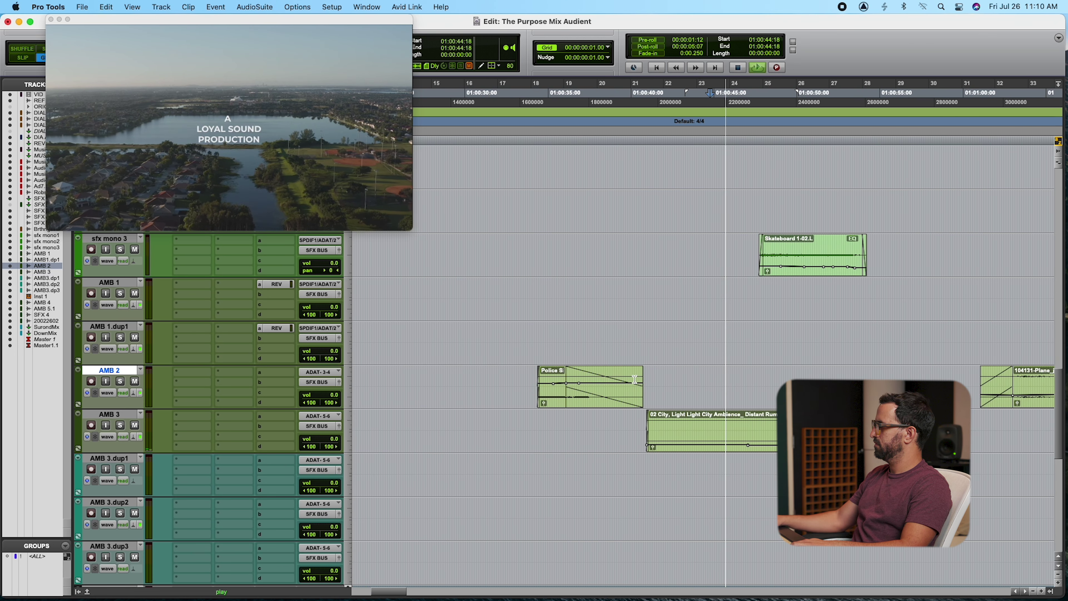
{"action": "key", "text": "r"}
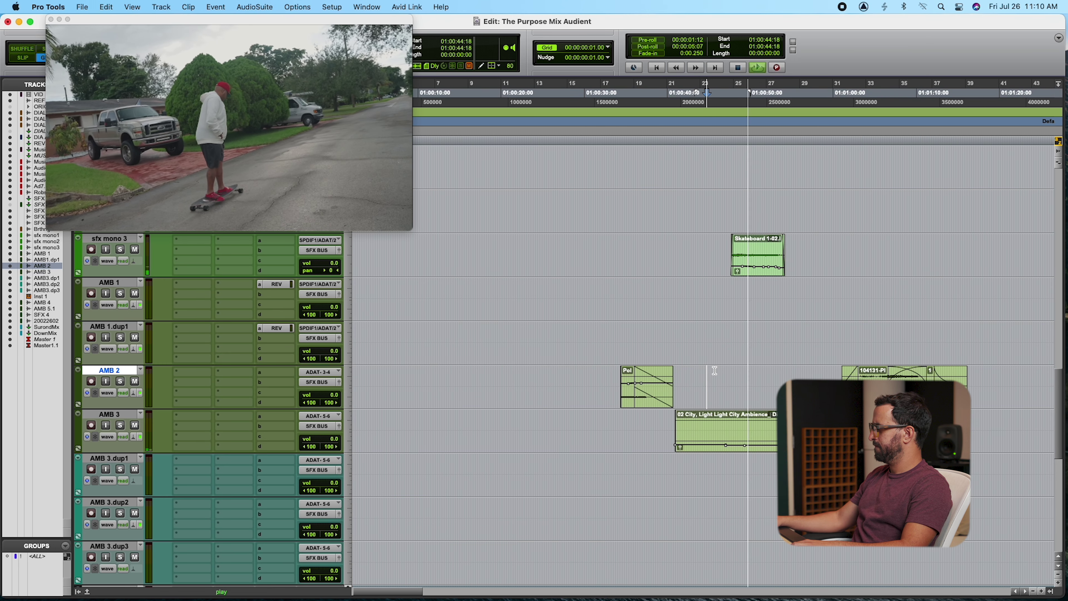
{"action": "key", "text": "r"}
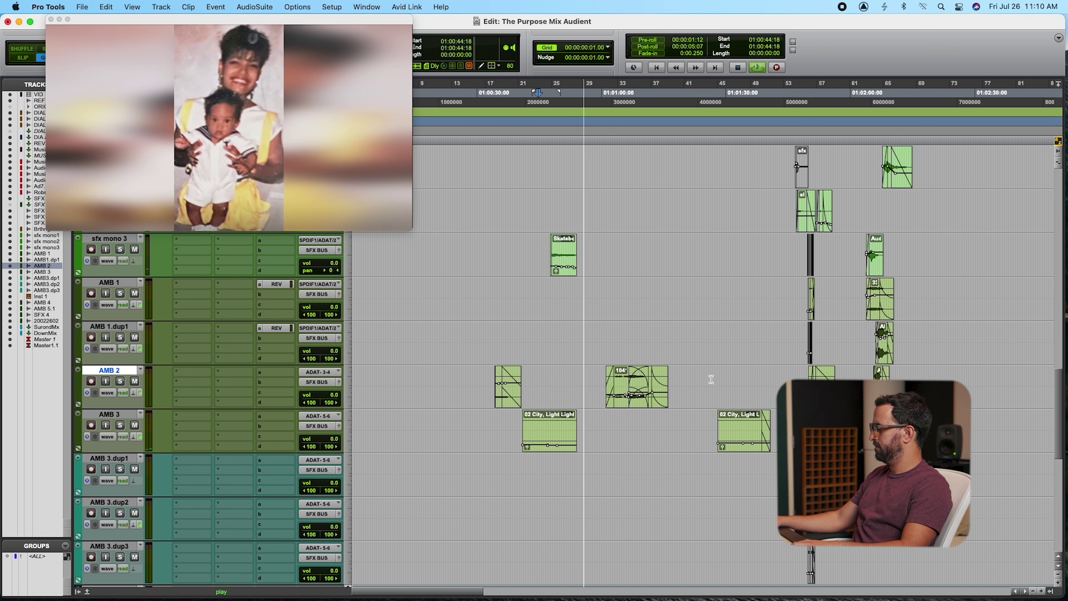
Stop playback, zoom out over the session, and scroll to Music Aux, Music Bus, Music Verite, Audio 5
{"action": "scroll", "coordinate": [711, 379], "scroll_direction": "up", "scroll_amount": 10}
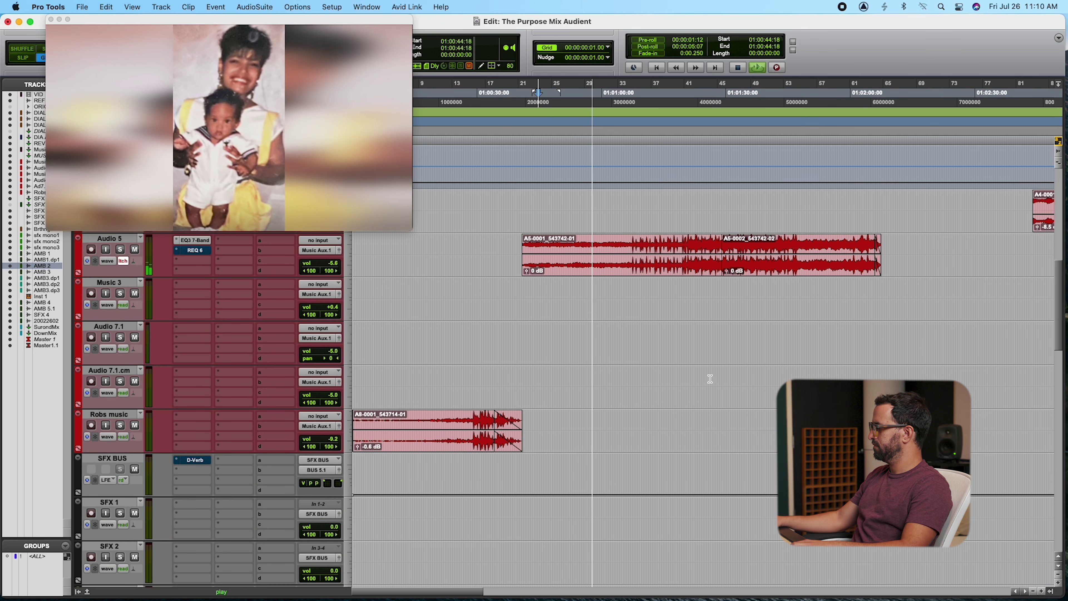
{"action": "key", "text": "space"}
{"action": "scroll", "coordinate": [698, 386], "scroll_direction": "up", "scroll_amount": 10}
{"action": "key", "text": "r"}
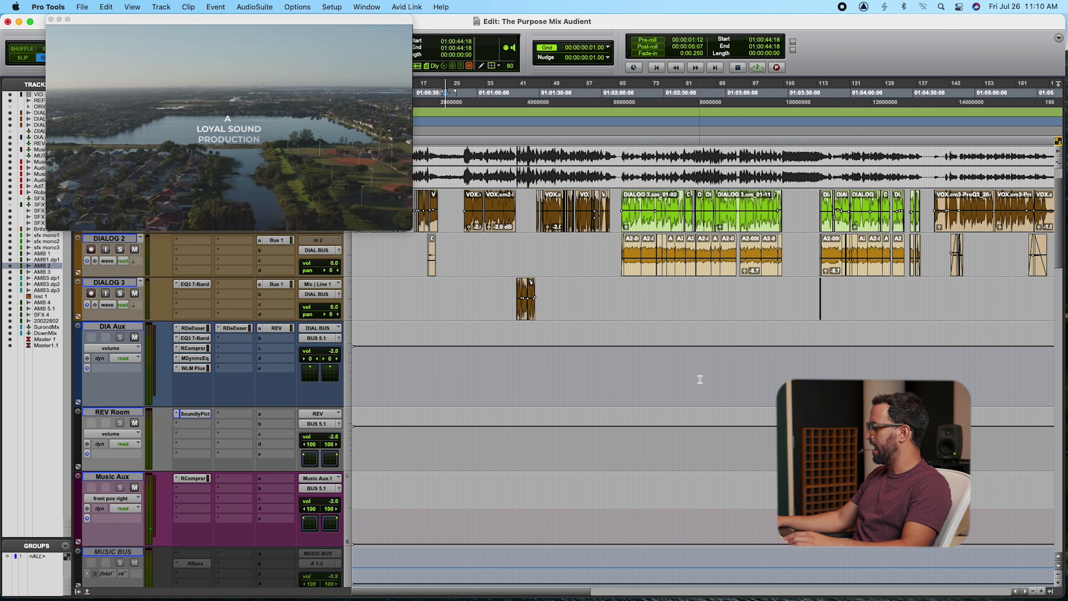
{"action": "scroll", "coordinate": [699, 378], "scroll_direction": "down", "scroll_amount": 15}
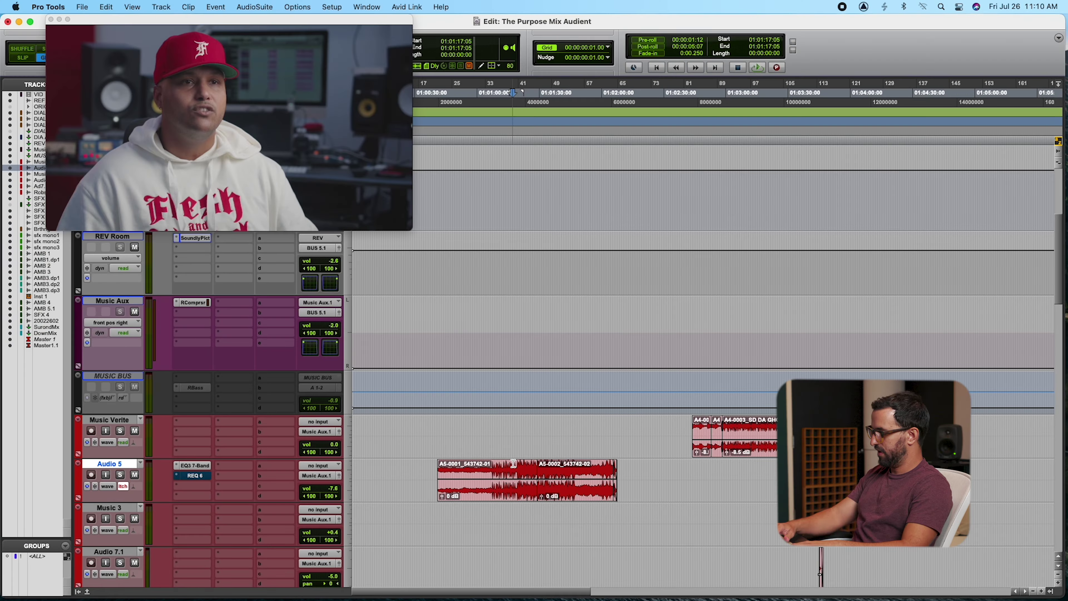
Switch Audio 5 to its volume automation view and zoom in on its clip
{"action": "key", "text": "ctrl+minus"}
{"action": "key", "text": "ctrl+minus"}
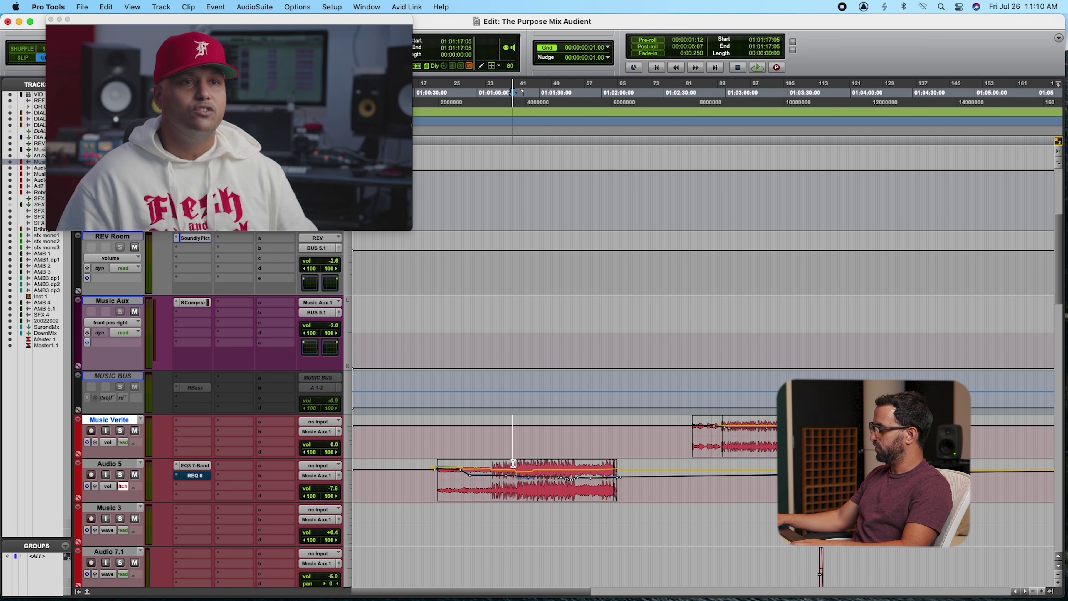
{"action": "left_click", "coordinate": [518, 486]}
{"action": "key", "text": "super+bracketright"}
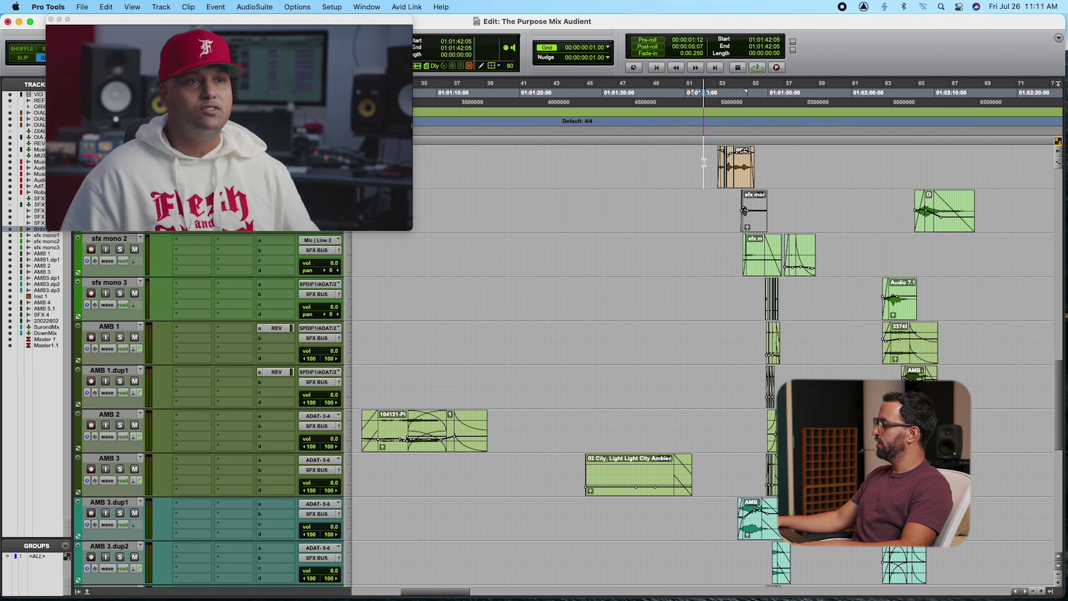
Zoom in around the sfx clips and select a time range on SFX 2, then SFX 3
{"action": "key", "text": "super+bracketright"}
{"action": "key", "text": "super+bracketright"}
{"action": "scroll", "coordinate": [732, 181], "scroll_direction": "up", "scroll_amount": 5}
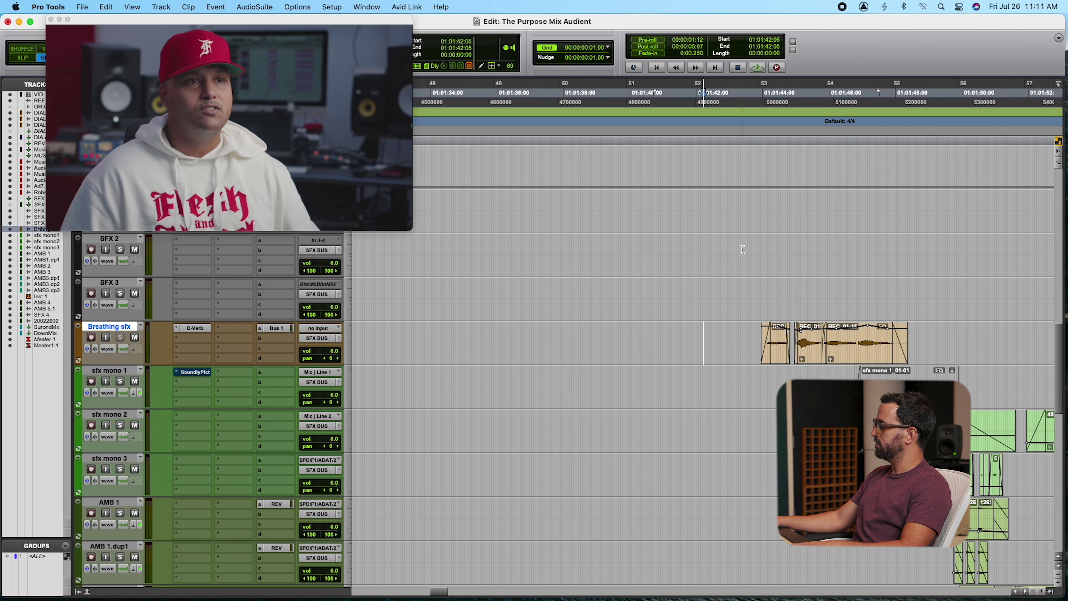
{"action": "left_click_drag", "start_coordinate": [744, 257], "coordinate": [829, 253]}
{"action": "mouse_move", "coordinate": [782, 287]}
{"action": "left_mouse_down"}
{"action": "mouse_move", "coordinate": [909, 291]}
{"action": "mouse_move", "coordinate": [794, 290]}
{"action": "left_mouse_up"}
Play from Breathing sfx at 01:01:43:05, then from sfx mono 2 at 01:01:44:09
{"action": "left_click", "coordinate": [736, 336]}
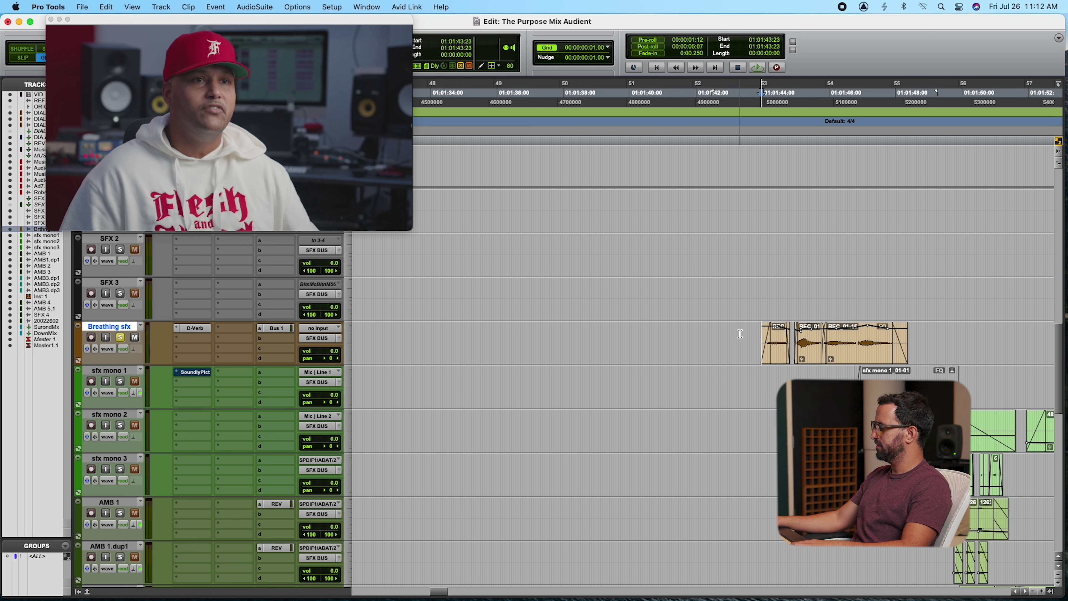
{"action": "key", "text": "space"}
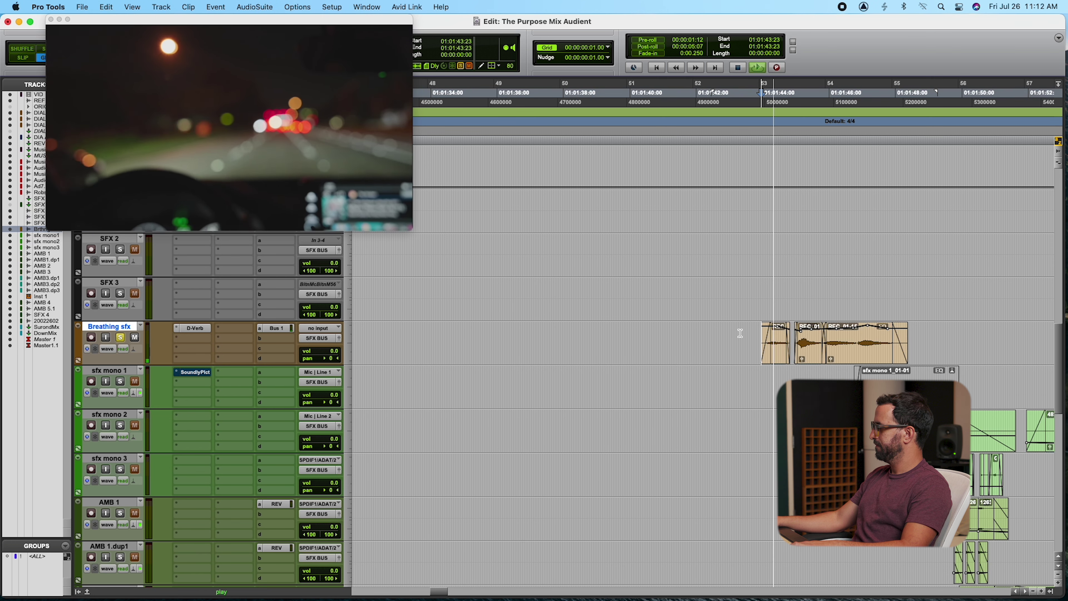
{"action": "key", "text": "super+bracketleft"}
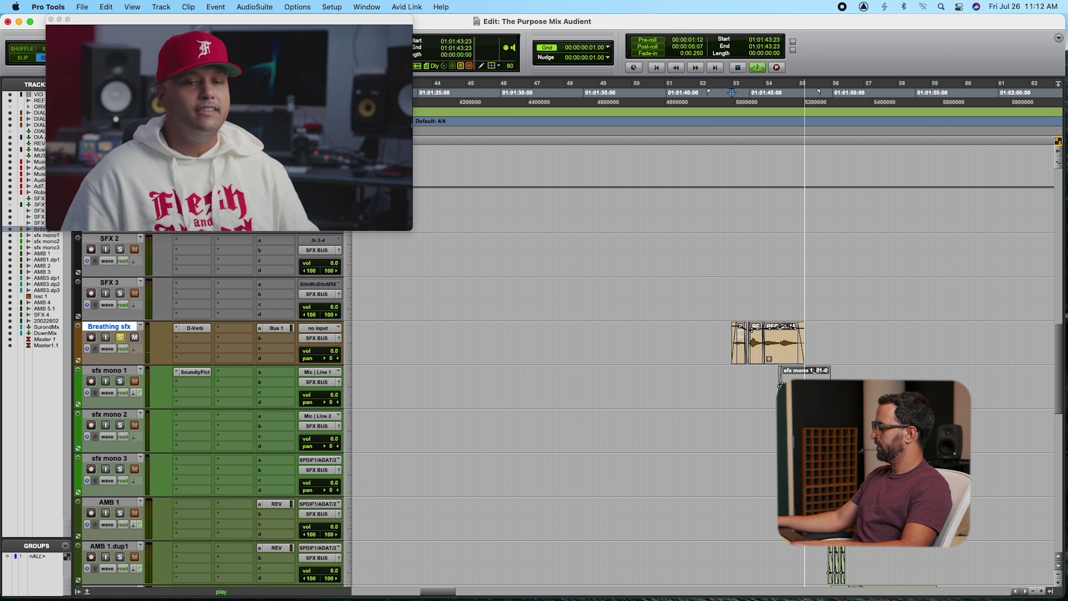
{"action": "left_click", "coordinate": [739, 419]}
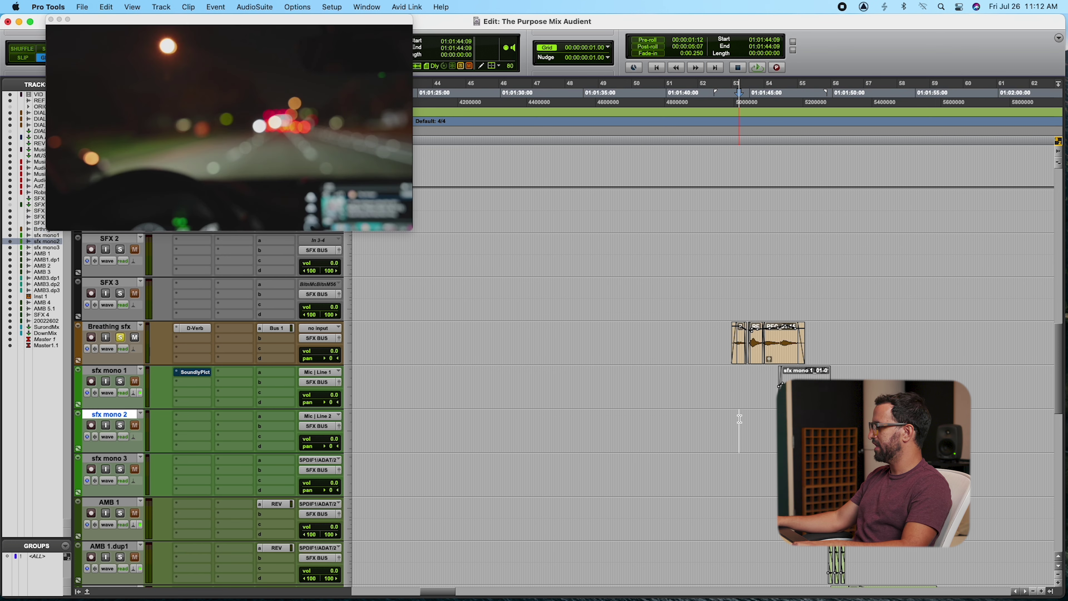
{"action": "key", "text": "space"}
{"action": "key", "text": "super+bracketright"}
{"action": "key", "text": "super+bracketright"}
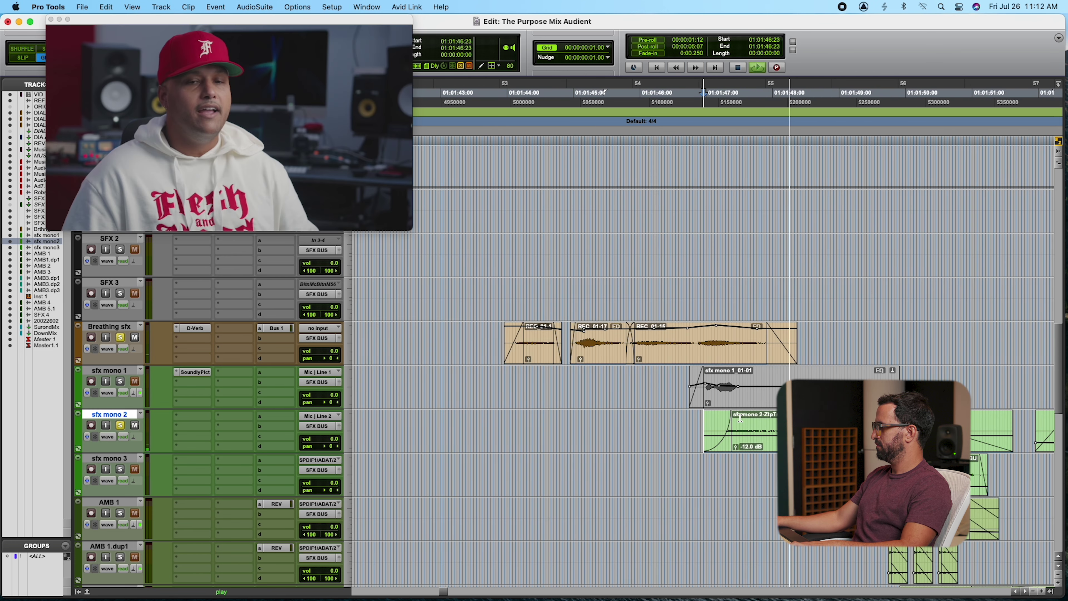
{"action": "key", "text": "super+bracketleft"}
Play the ambience from an edit point on AMB 4, zoomed out to bars 46–64, then stop
{"action": "scroll", "coordinate": [740, 418], "scroll_direction": "down", "scroll_amount": 10}
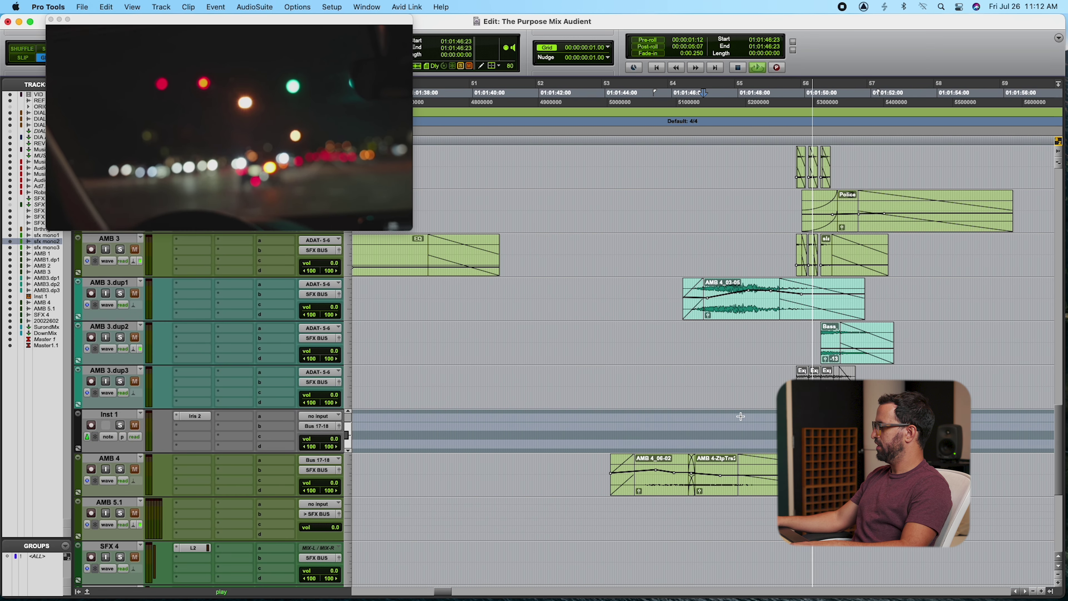
{"action": "key", "text": "space"}
{"action": "left_click", "coordinate": [584, 463]}
{"action": "key", "text": "space"}
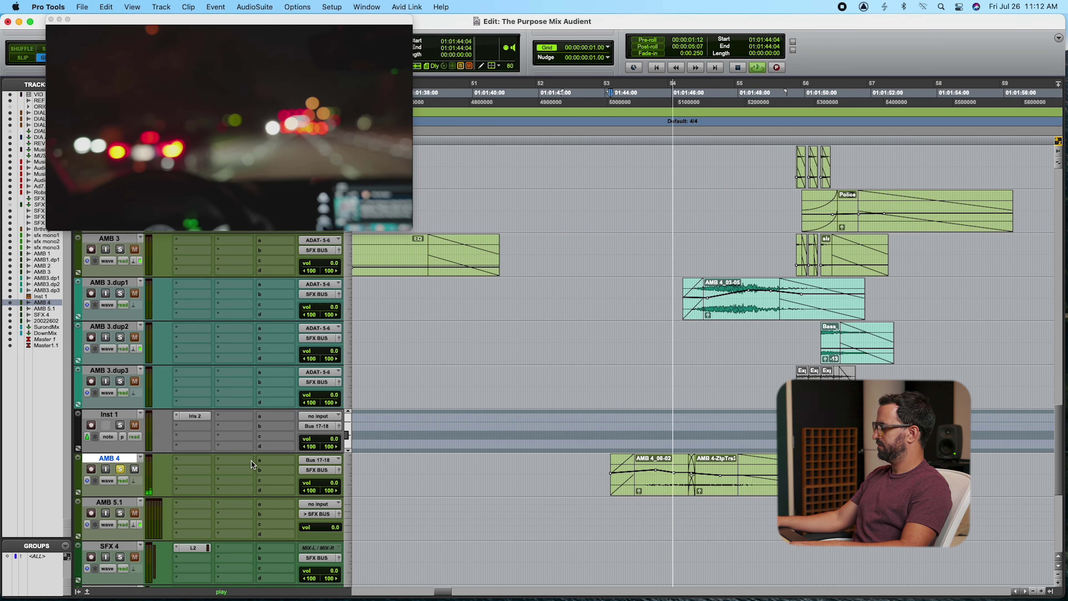
{"action": "key", "text": "super+bracketleft"}
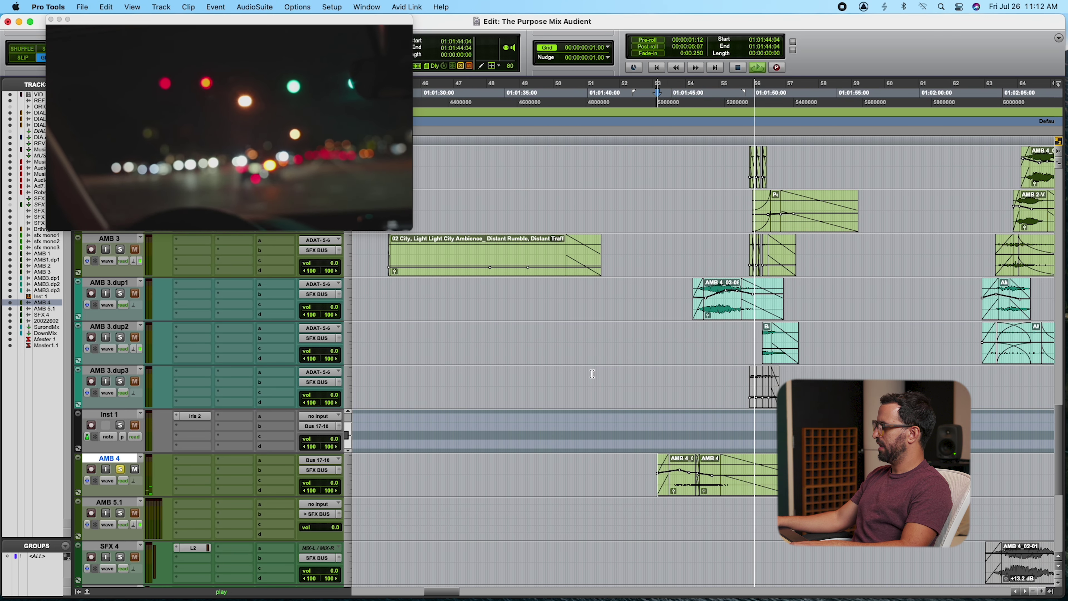
{"action": "key", "text": "space"}
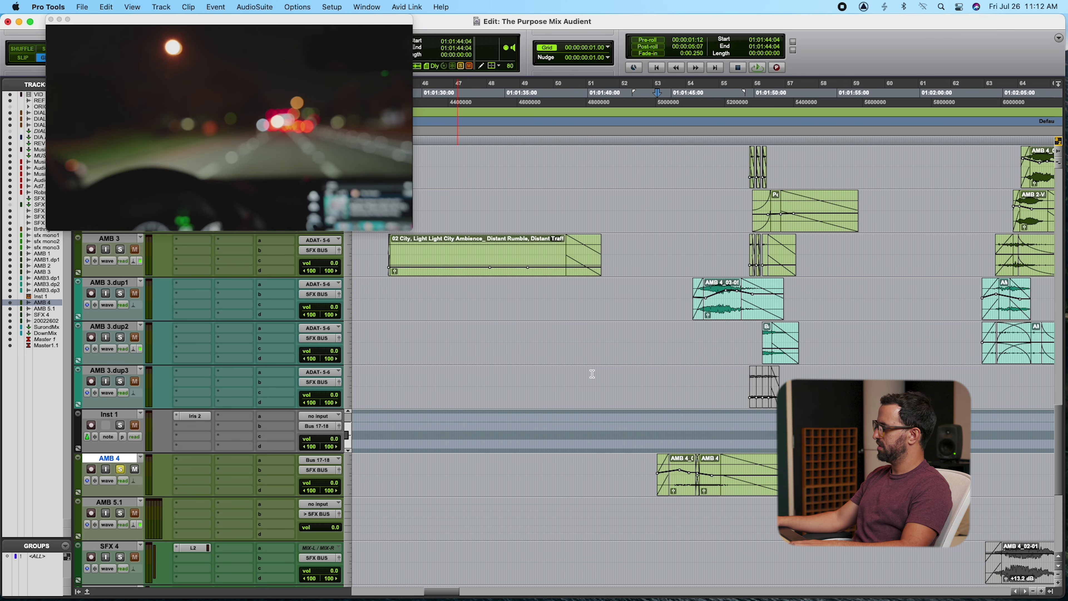
Audition the ambience layers from AMB 3.dup1 at 01:01:45:12, zoomed to bars 50–59
{"action": "left_click", "coordinate": [679, 286]}
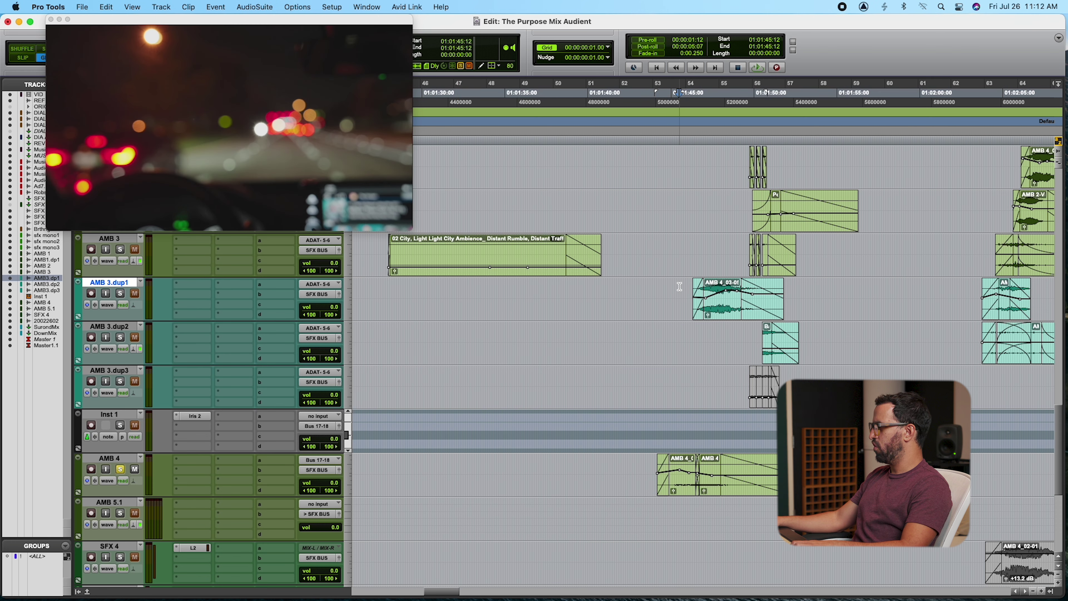
{"action": "key", "text": "space"}
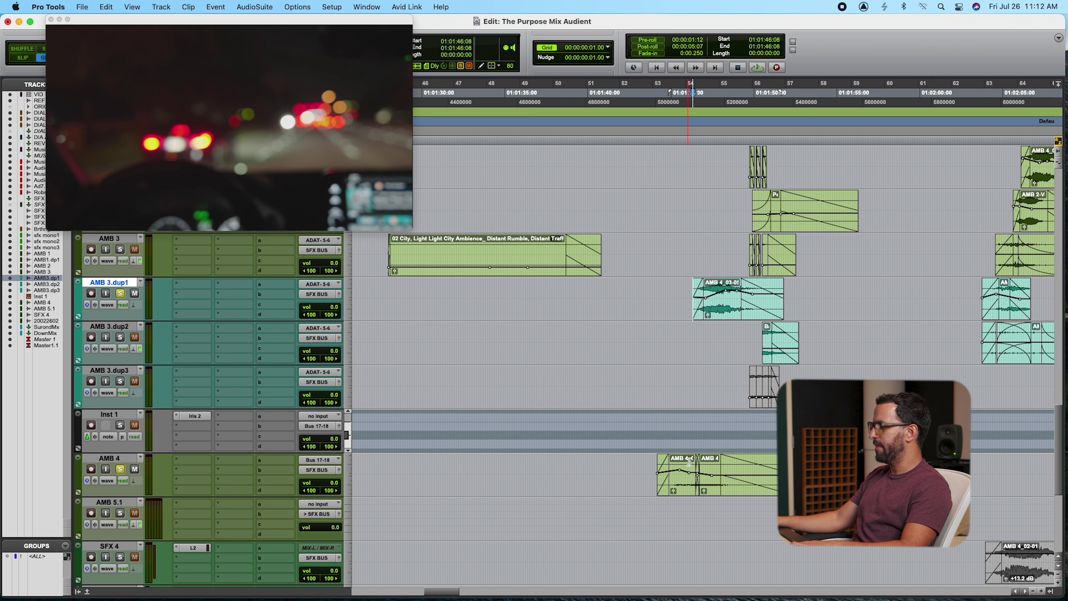
{"action": "key", "text": "super+]"}
{"action": "key", "text": "super+]"}
{"action": "key", "text": "super+["}
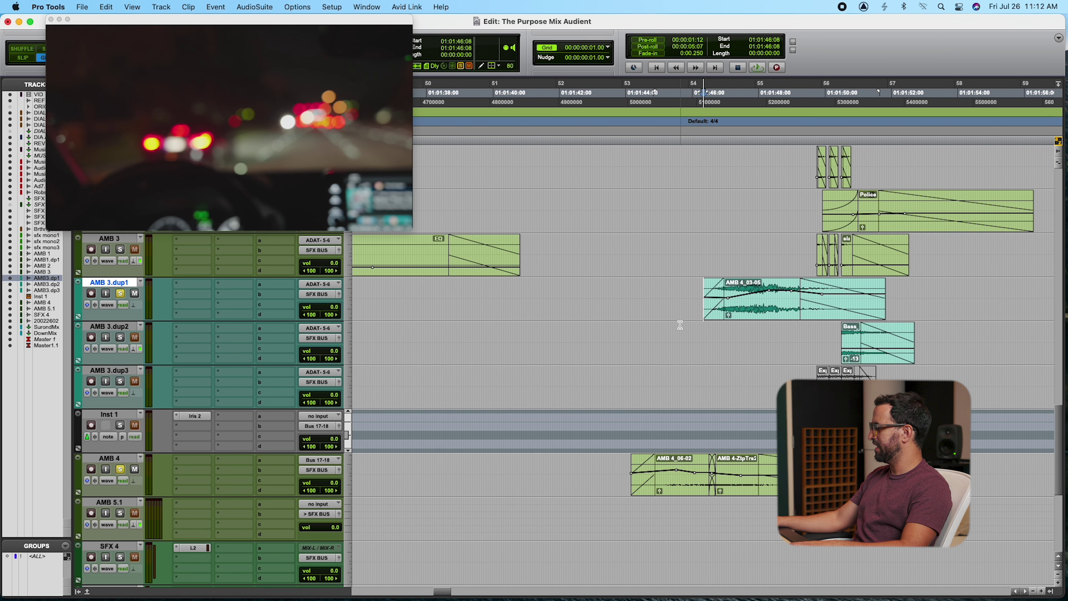
{"action": "key", "text": "space"}
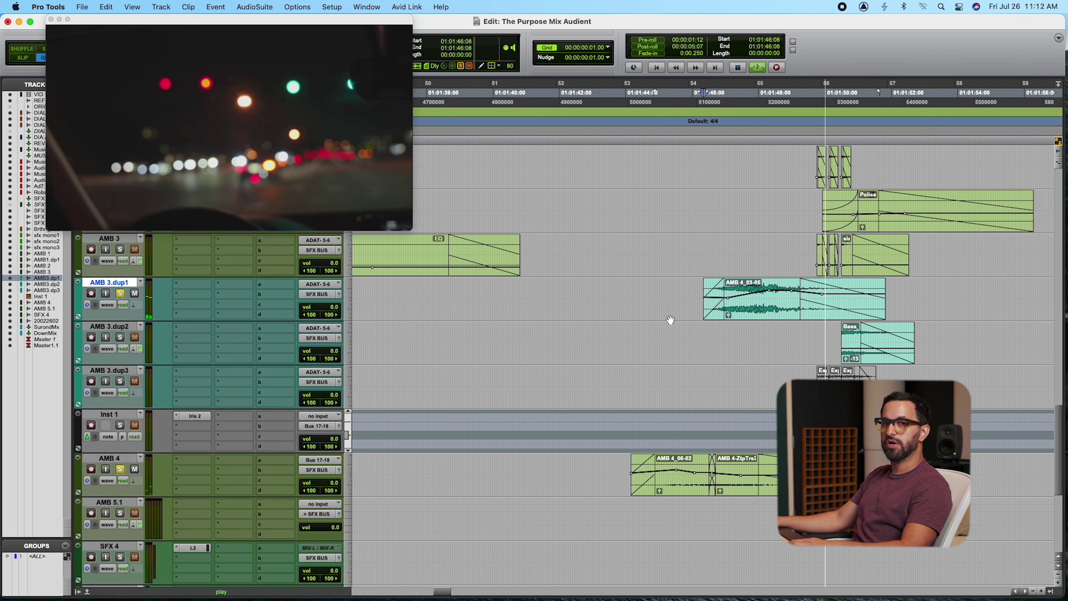
{"action": "key", "text": "space"}
{"action": "key", "text": "space"}
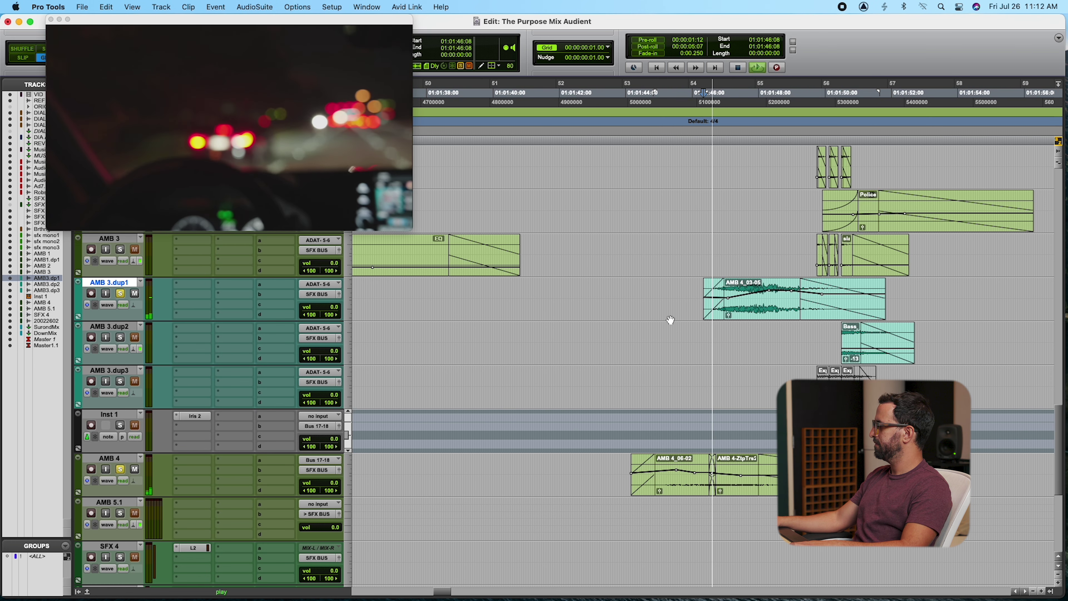
Restart playback and drag a short range from AMB 3 up to AMB 1
{"action": "key", "text": "super+bracketleft"}
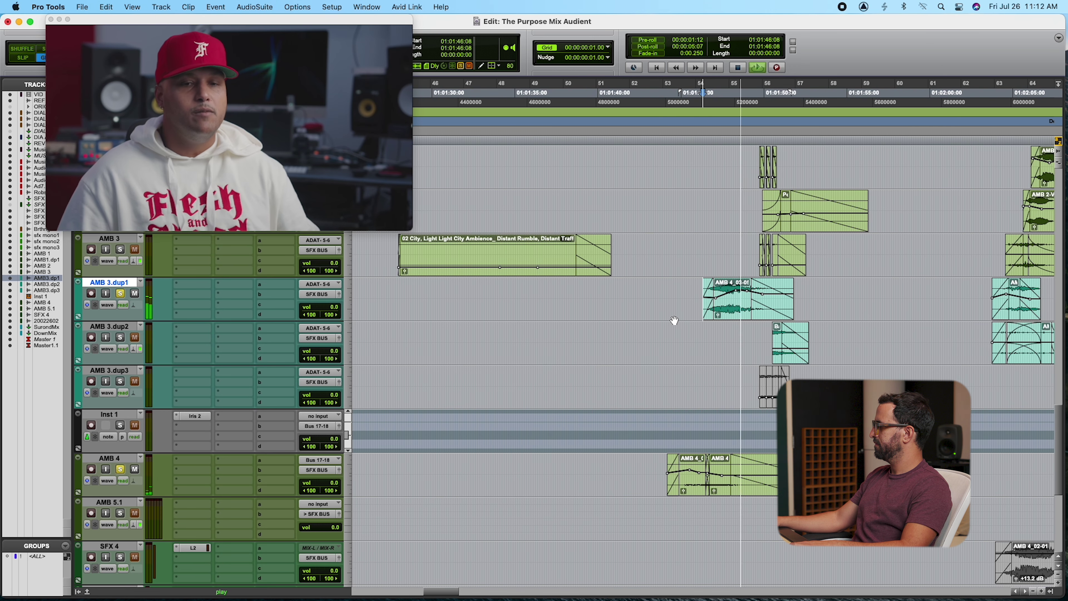
{"action": "scroll", "coordinate": [694, 320], "scroll_direction": "up", "scroll_amount": 5}
{"action": "left_click_drag", "start_coordinate": [738, 455], "coordinate": [750, 360]}
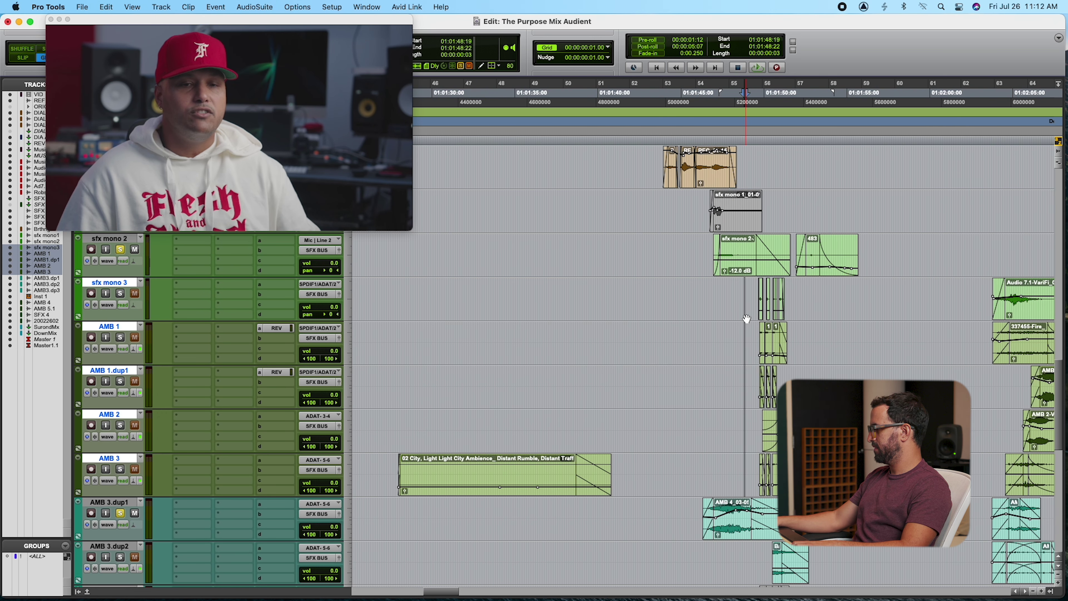
Play the car scene with picture from 01:01:49:09 on AMB 3.dup2, zooming out to bars 48–66
{"action": "key", "text": "space"}
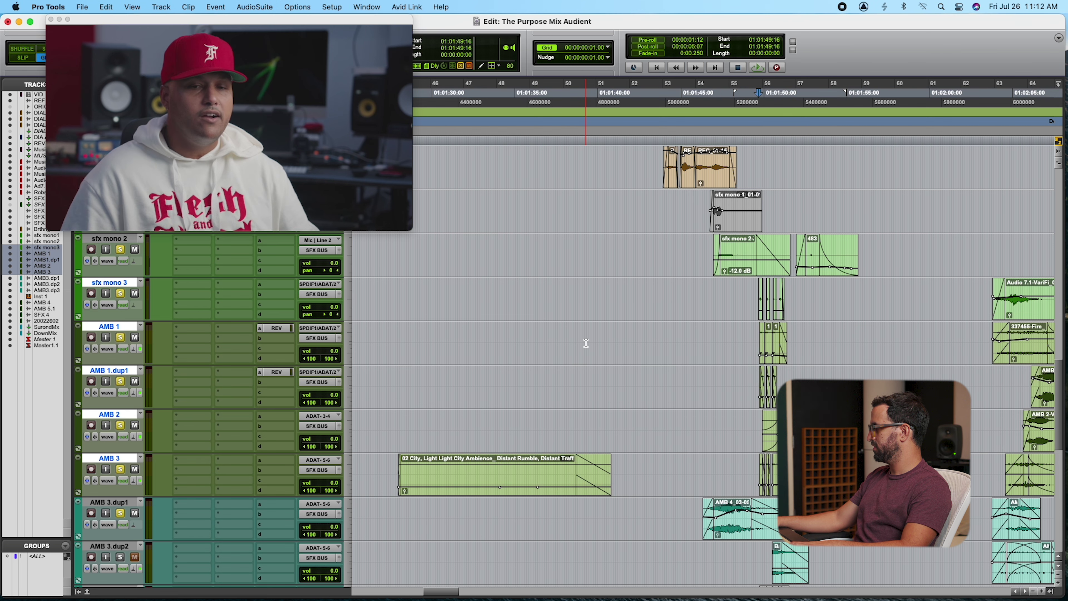
{"action": "key", "text": "super+bracketright"}
{"action": "key", "text": "super+bracketright"}
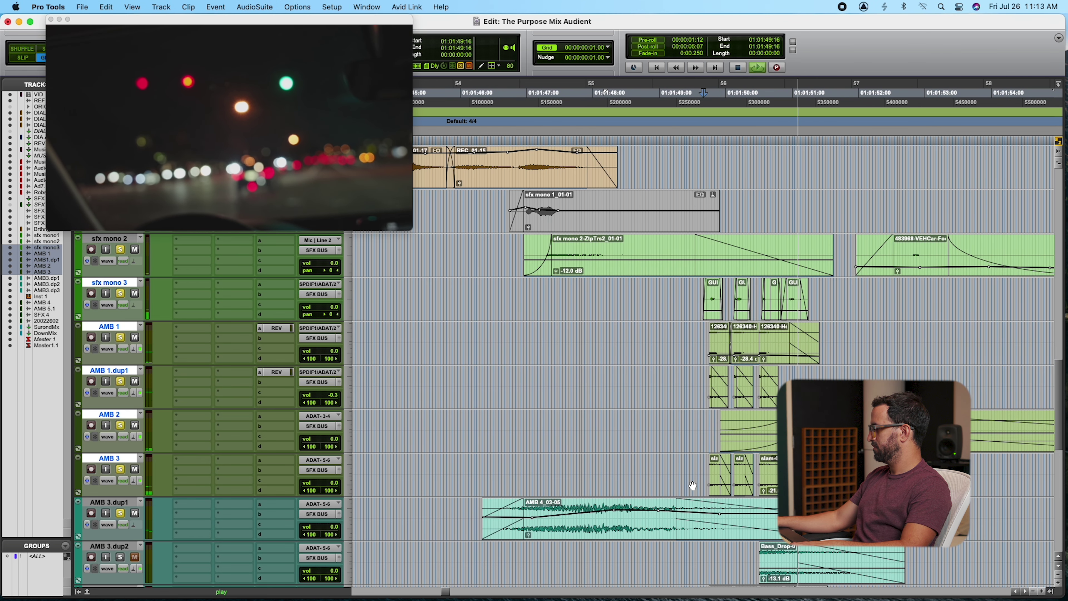
{"action": "scroll", "coordinate": [688, 531], "scroll_direction": "down", "scroll_amount": 3}
{"action": "left_click", "coordinate": [727, 468]}
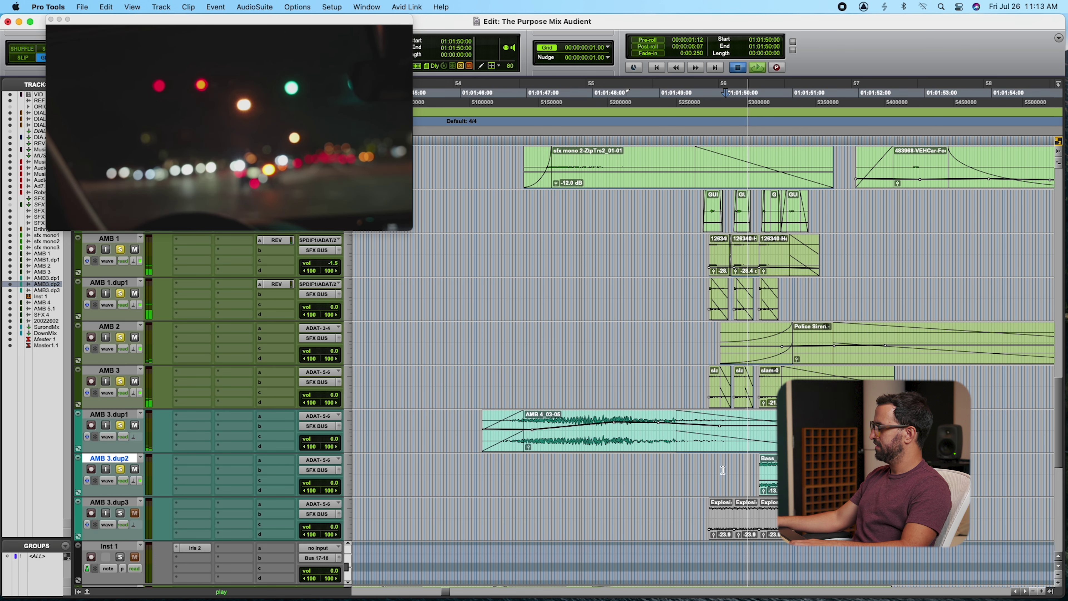
{"action": "left_click", "coordinate": [683, 466]}
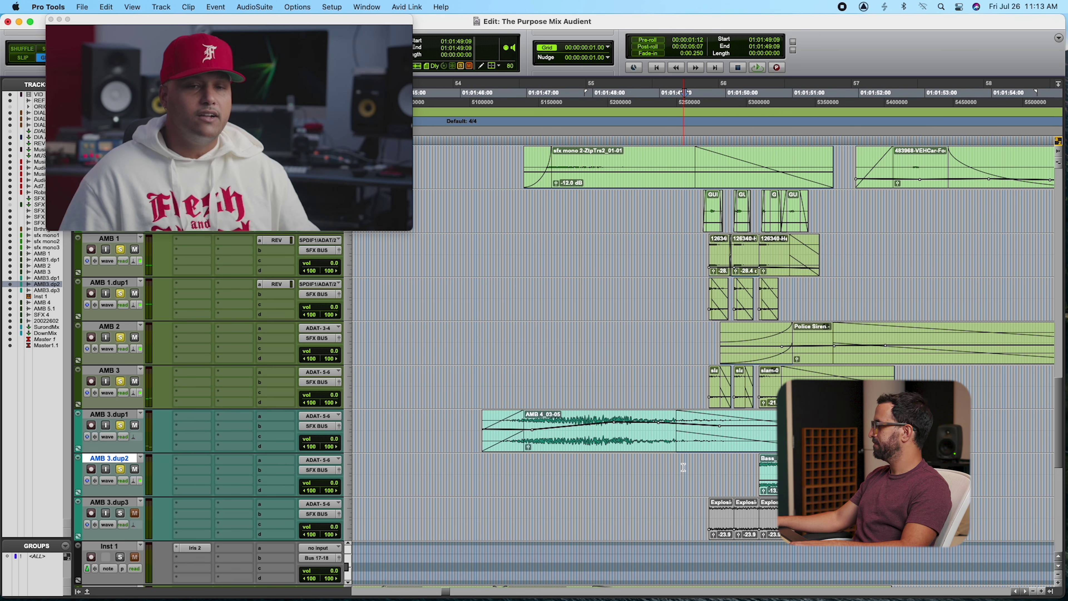
{"action": "key", "text": "space"}
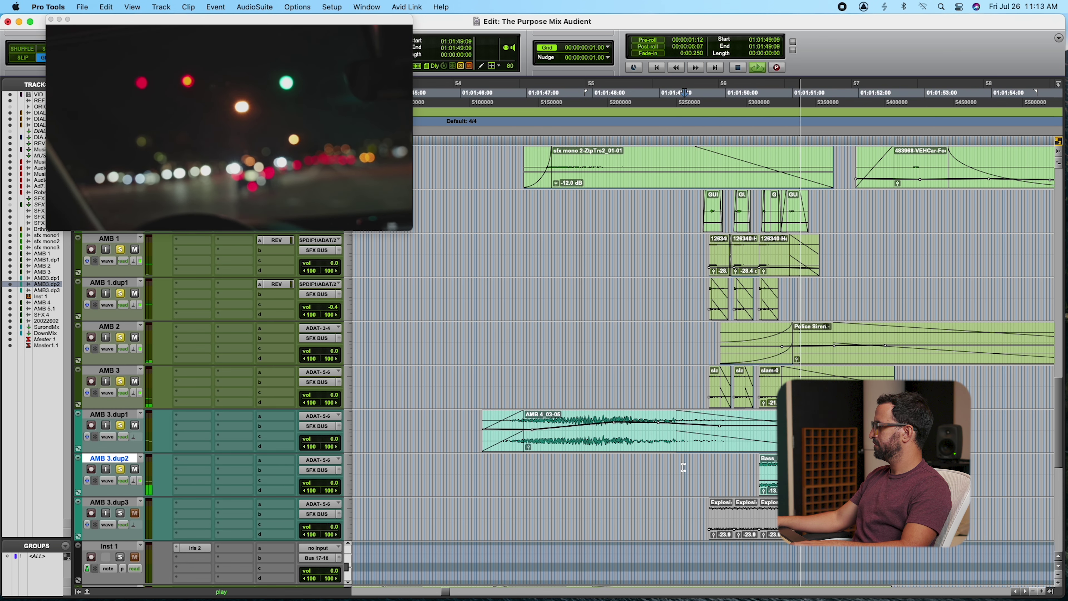
{"action": "key", "text": "r"}
{"action": "key", "text": "r"}
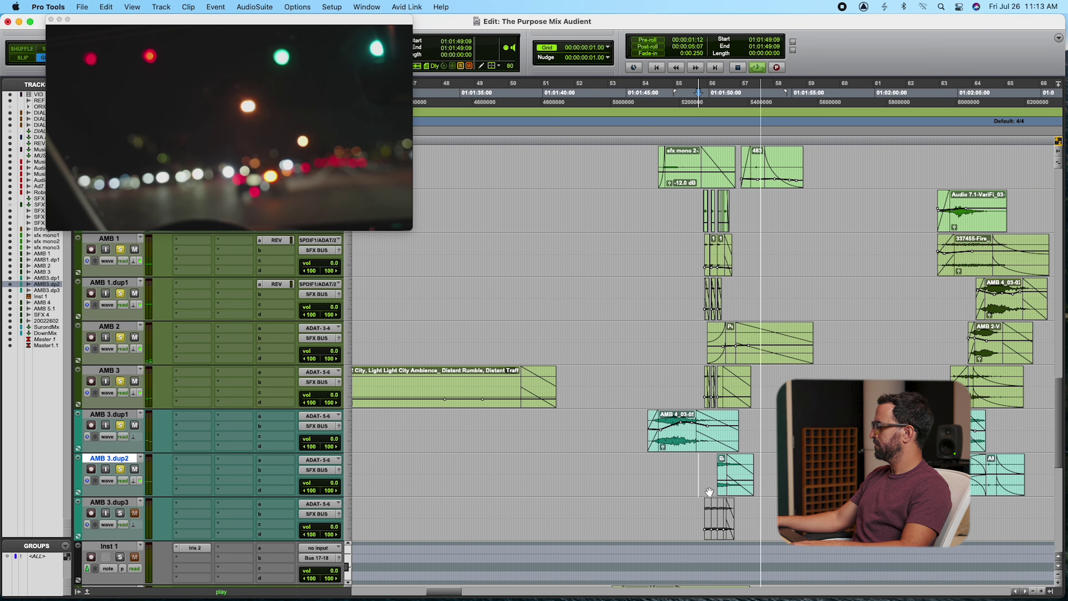
{"action": "key", "text": "space"}
{"action": "key", "text": "t"}
{"action": "key", "text": "t"}
{"action": "key", "text": "t"}
{"action": "key", "text": "t"}
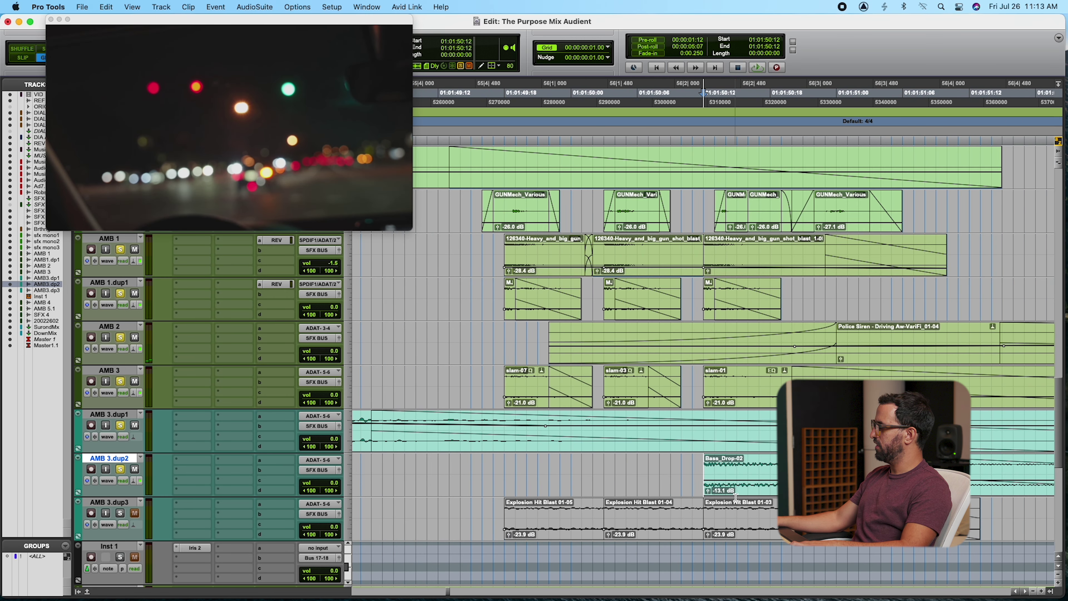
Select the Bass_Drop-02 clip, then play the car scene from 01:01:49:19
{"action": "left_click", "coordinate": [733, 494]}
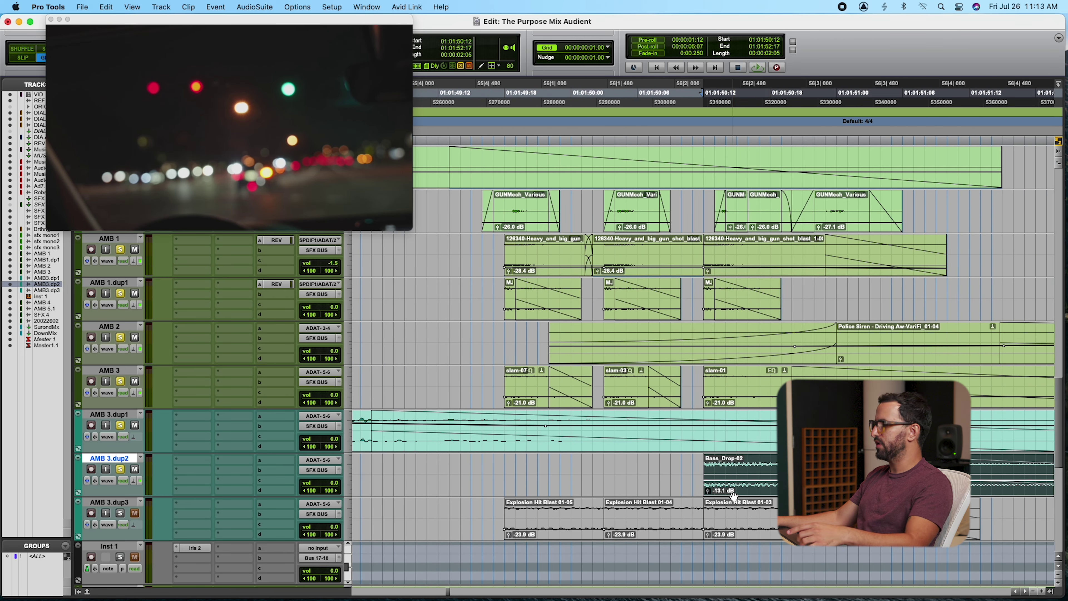
{"action": "key", "text": "r"}
{"action": "key", "text": "r"}
{"action": "key", "text": "r"}
{"action": "key", "text": "r"}
{"action": "left_click", "coordinate": [635, 468]}
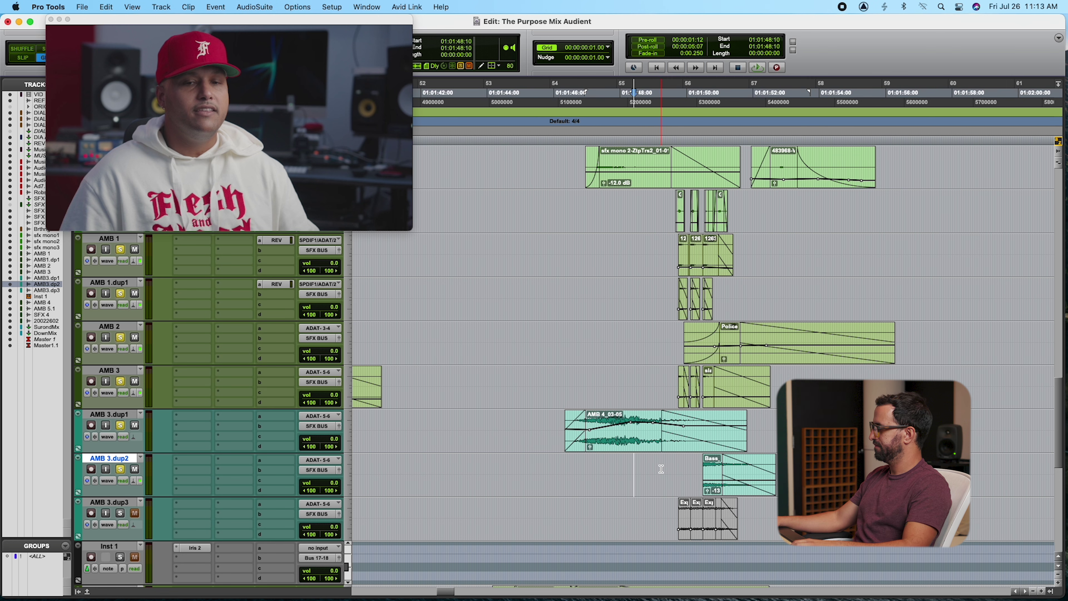
{"action": "left_click", "coordinate": [679, 469]}
{"action": "key", "text": "space"}
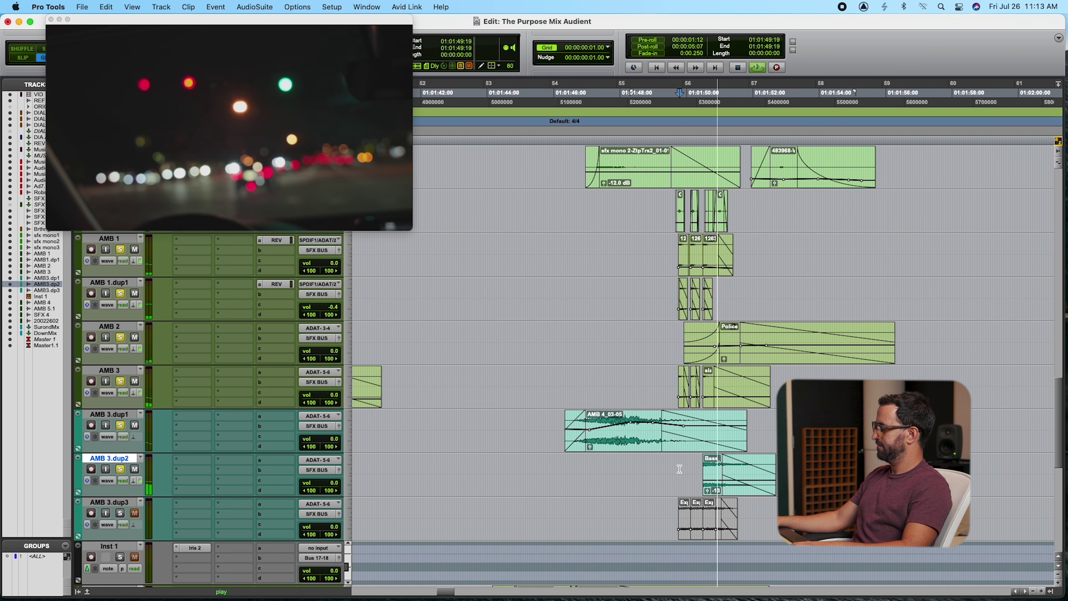
{"action": "key", "text": "r"}
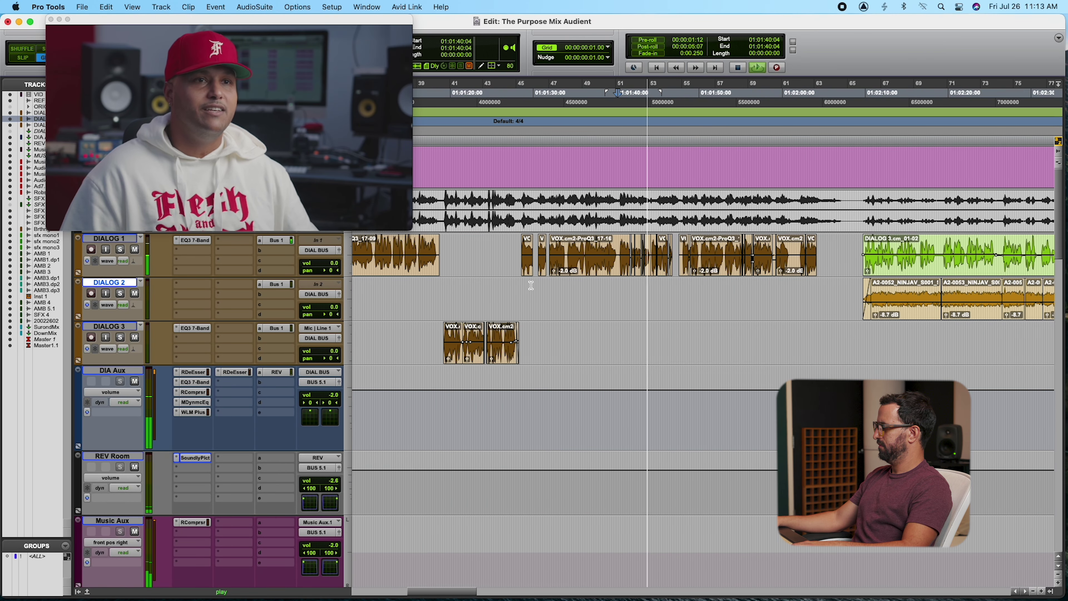
{"action": "key", "text": "t"}
{"action": "key", "text": "t"}
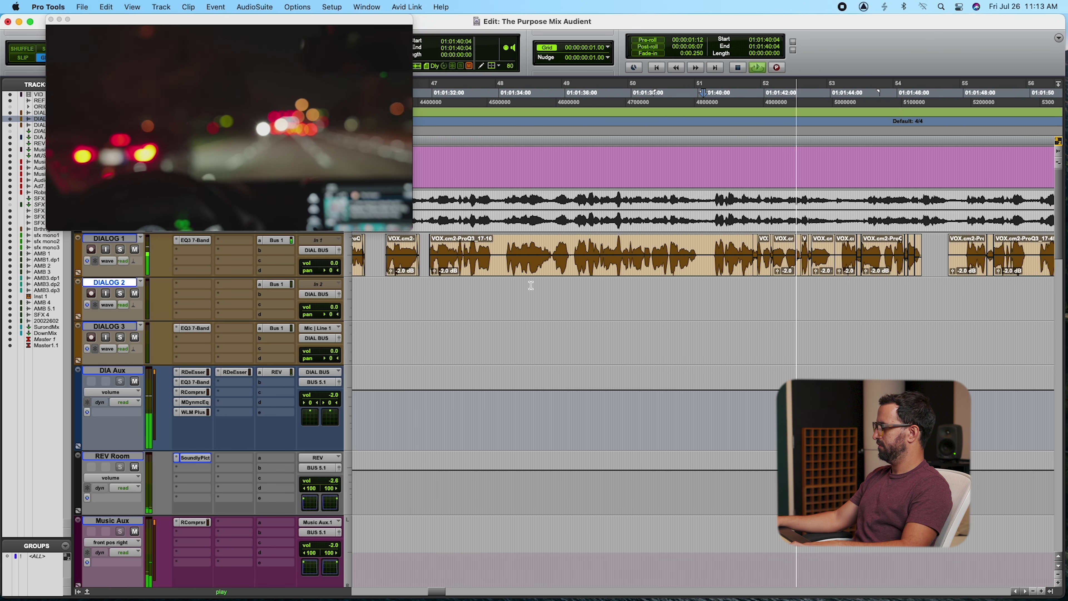
{"action": "key", "text": "r"}
{"action": "key", "text": "r"}
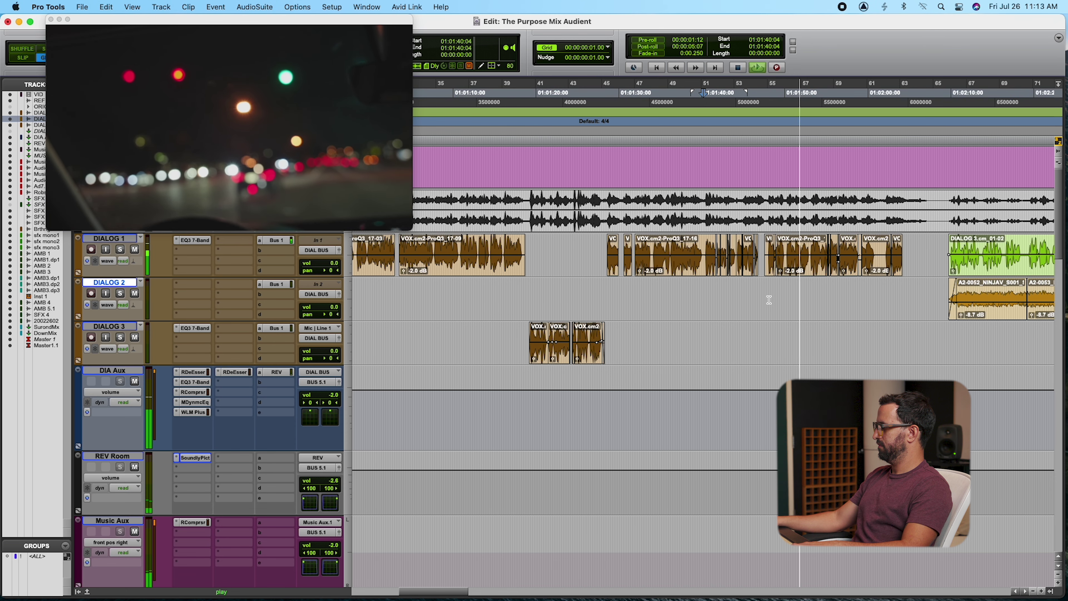
{"action": "key", "text": "t"}
{"action": "key", "text": "space"}
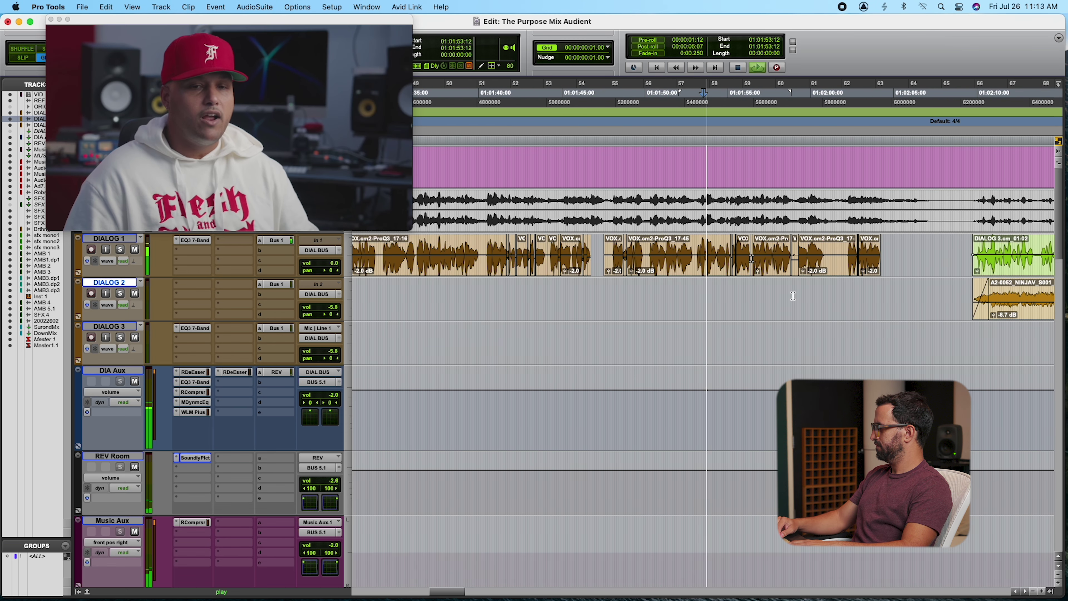
{"action": "key", "text": "t"}
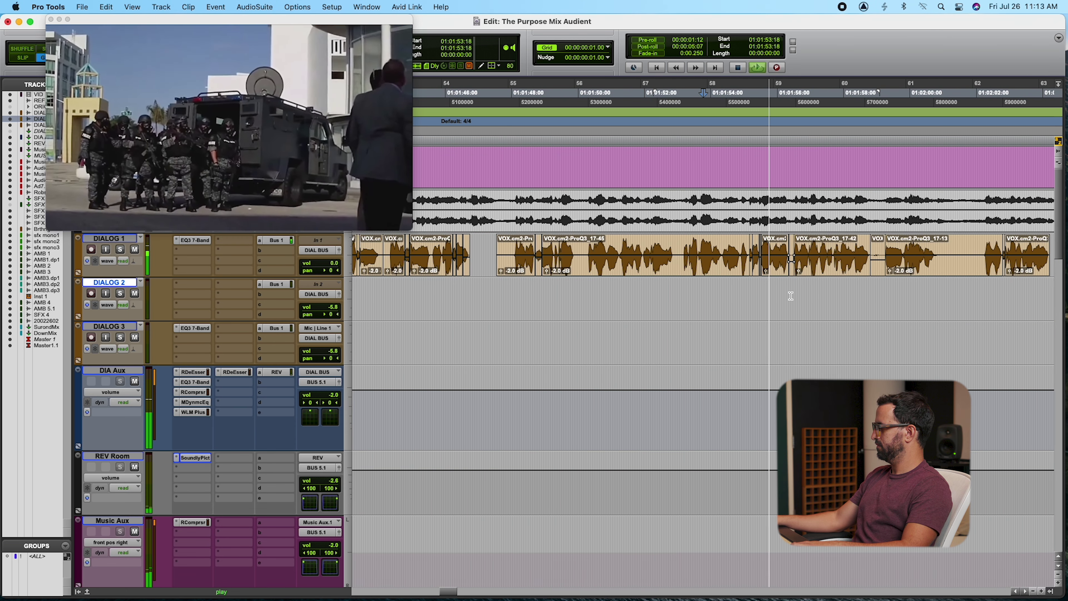
{"action": "key", "text": "r"}
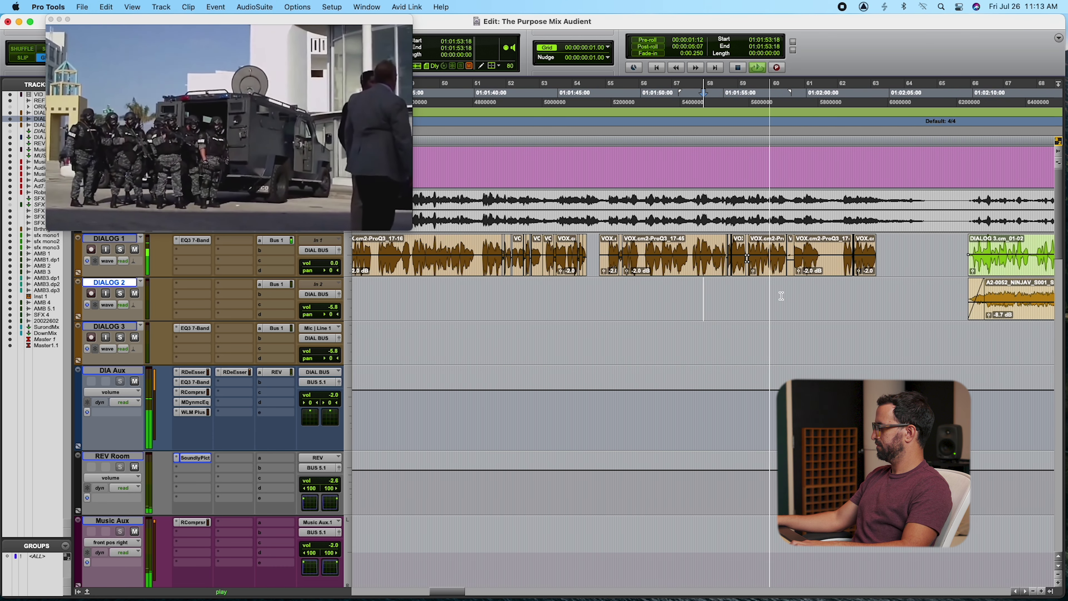
{"action": "key", "text": "r"}
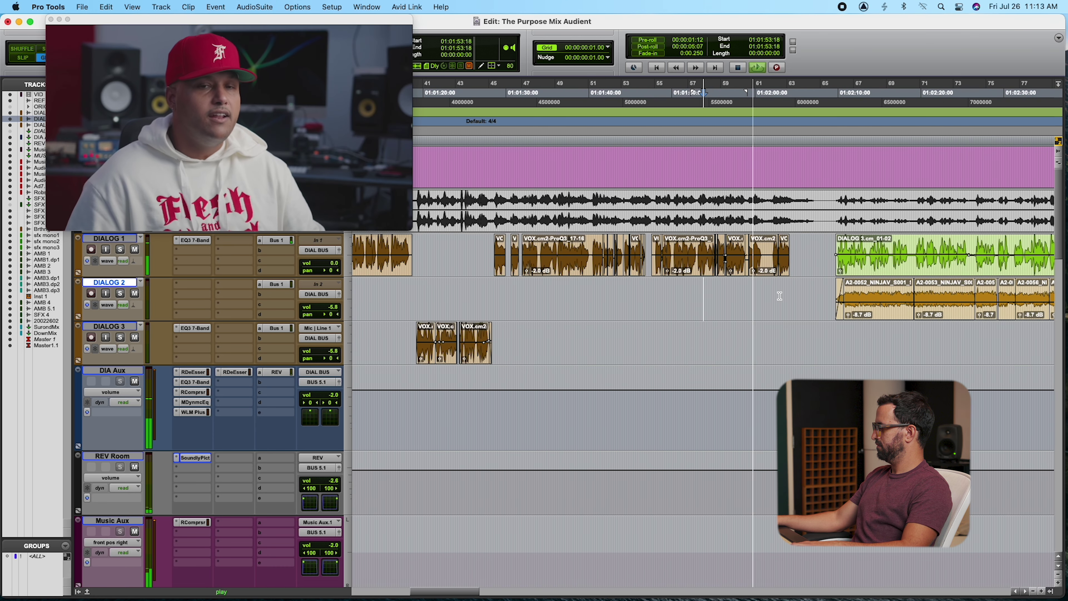
{"action": "key", "text": "t"}
{"action": "key", "text": "t"}
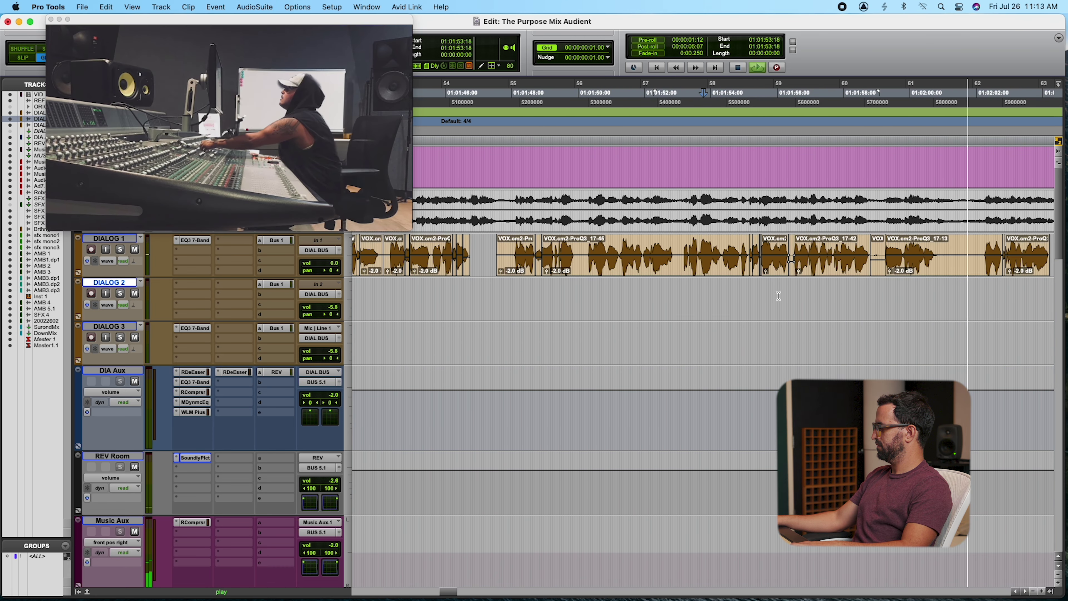
{"action": "key", "text": "r"}
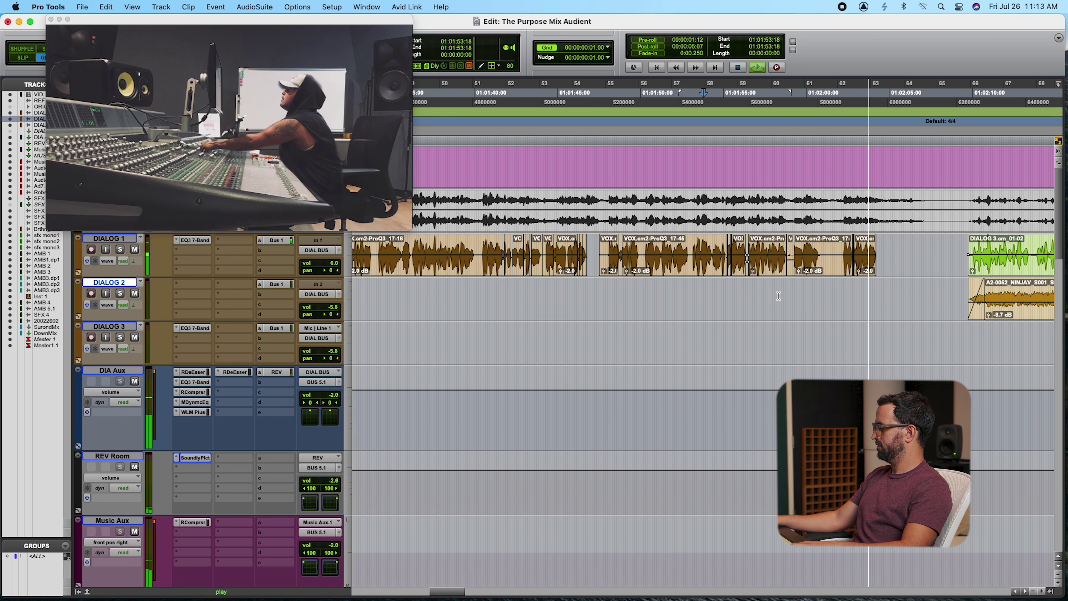
{"action": "key", "text": "r"}
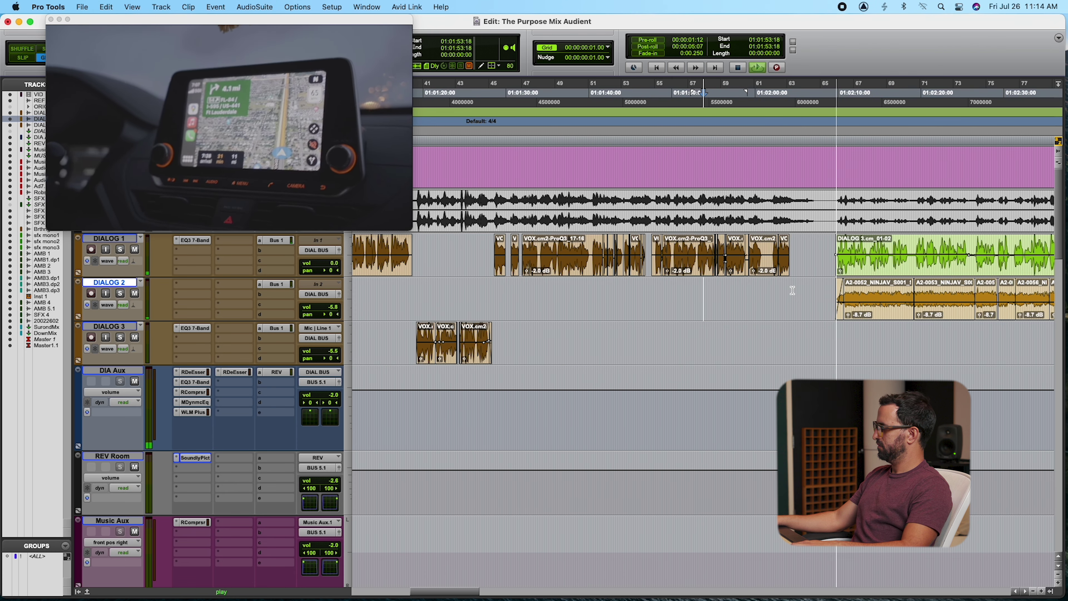
Stop playback and select 01:02:04 to 01:02:08 on DIALOG 2
{"action": "left_click", "coordinate": [792, 289]}
{"action": "key", "text": "space"}
{"action": "left_click_drag", "start_coordinate": [793, 289], "coordinate": [823, 297]}
Audition the fire effect clips from 01:02:03:19 on sfx mono 3, then stop
{"action": "scroll", "coordinate": [823, 297], "scroll_direction": "down", "scroll_amount": 15}
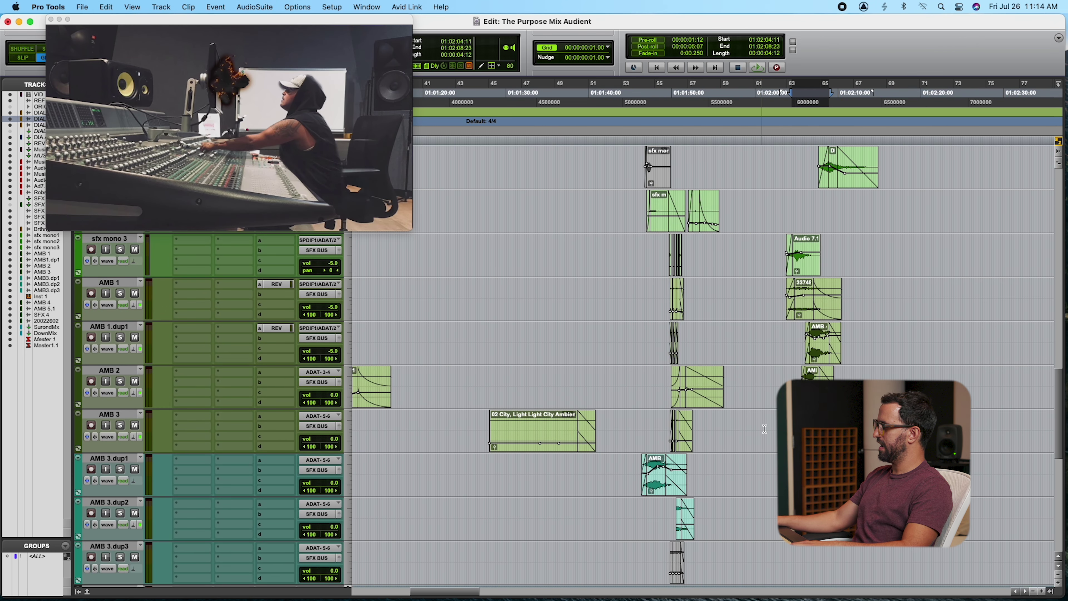
{"action": "left_click_drag", "start_coordinate": [768, 506], "coordinate": [782, 280]}
{"action": "left_click", "coordinate": [773, 164]}
{"action": "left_click", "coordinate": [765, 256]}
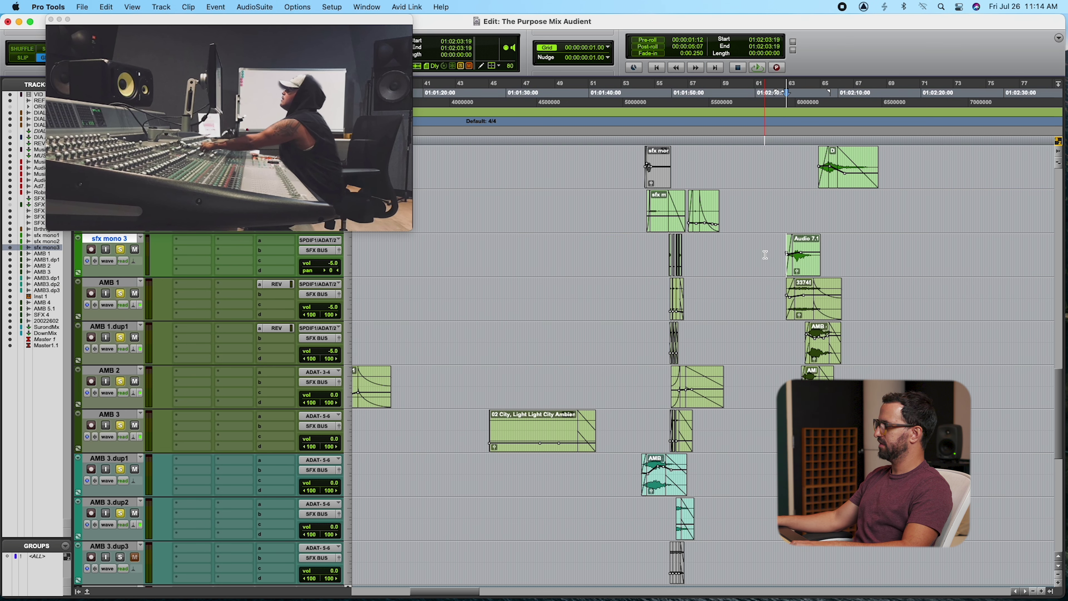
{"action": "key", "text": "r"}
{"action": "key", "text": "r"}
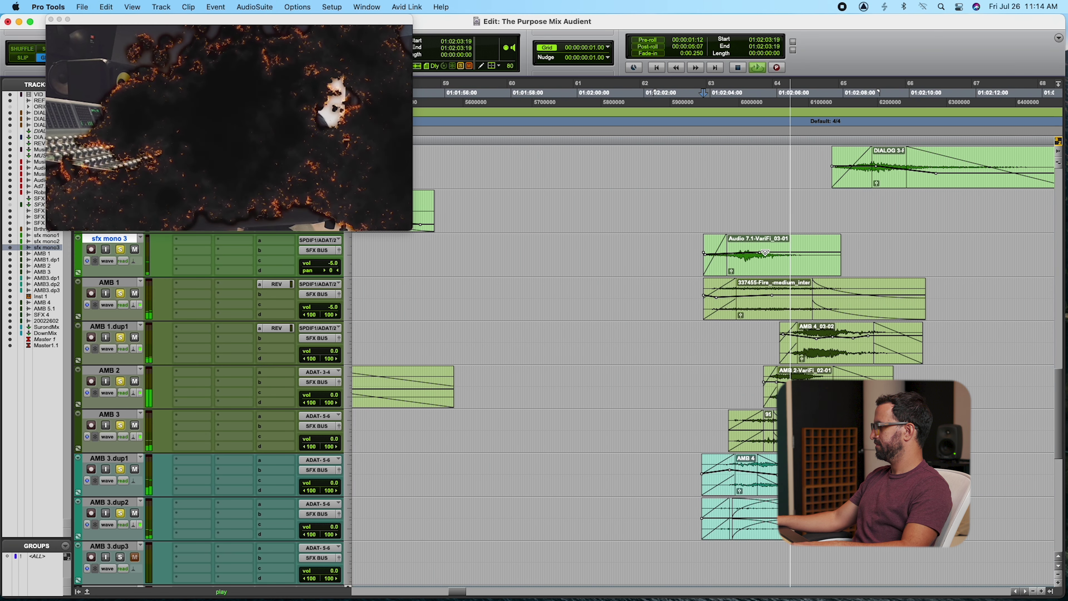
{"action": "key", "text": "t"}
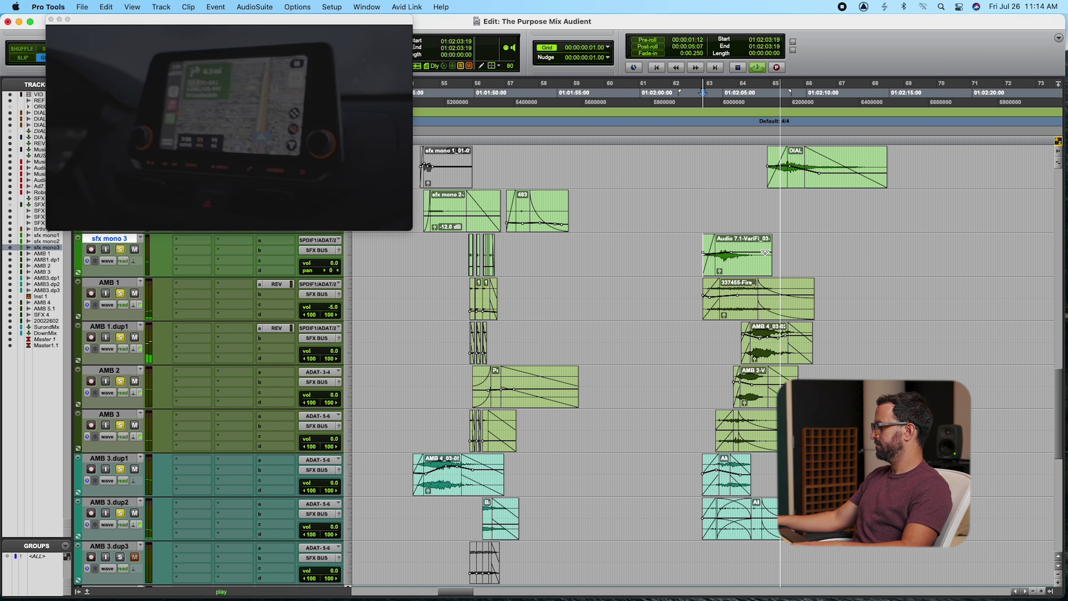
{"action": "key", "text": "space"}
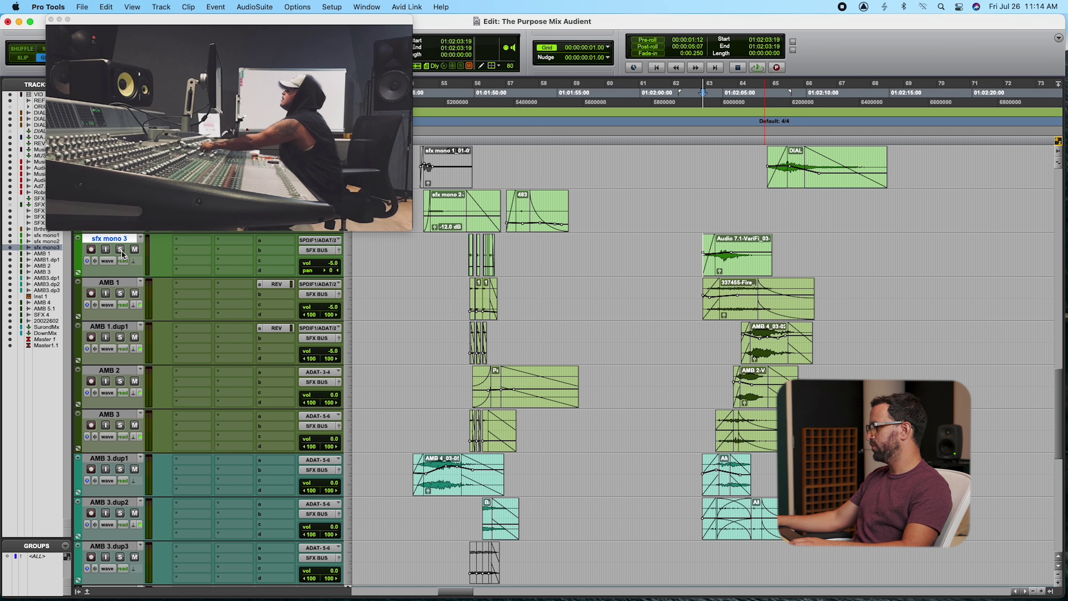
{"action": "scroll", "coordinate": [654, 295], "scroll_direction": "up", "scroll_amount": 15}
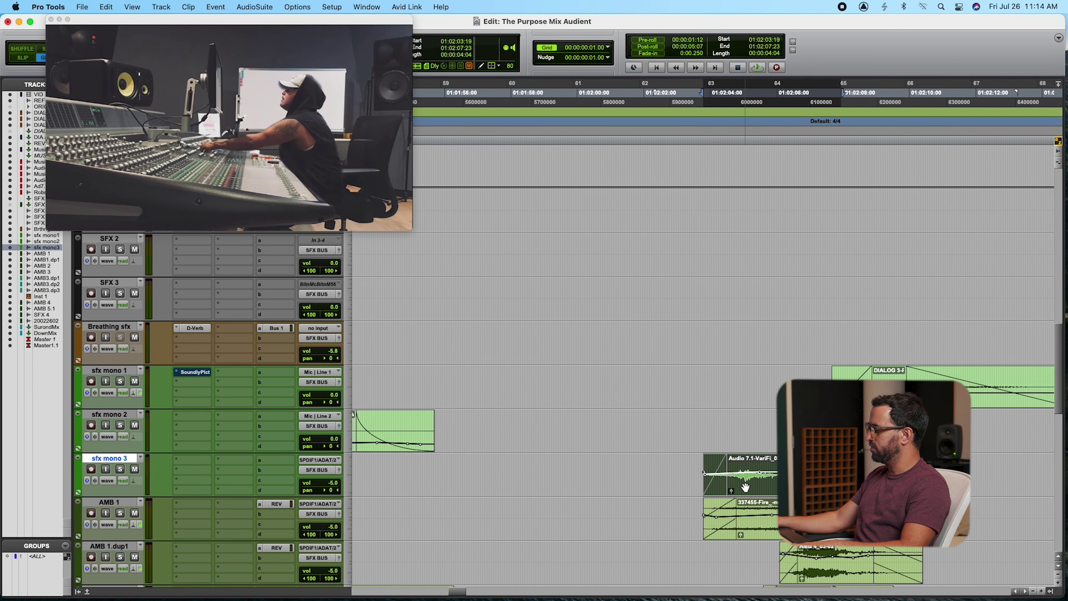
Zoom in on the Audio 7.1 clip and the layered fire clips
{"action": "key", "text": "semicolon"}
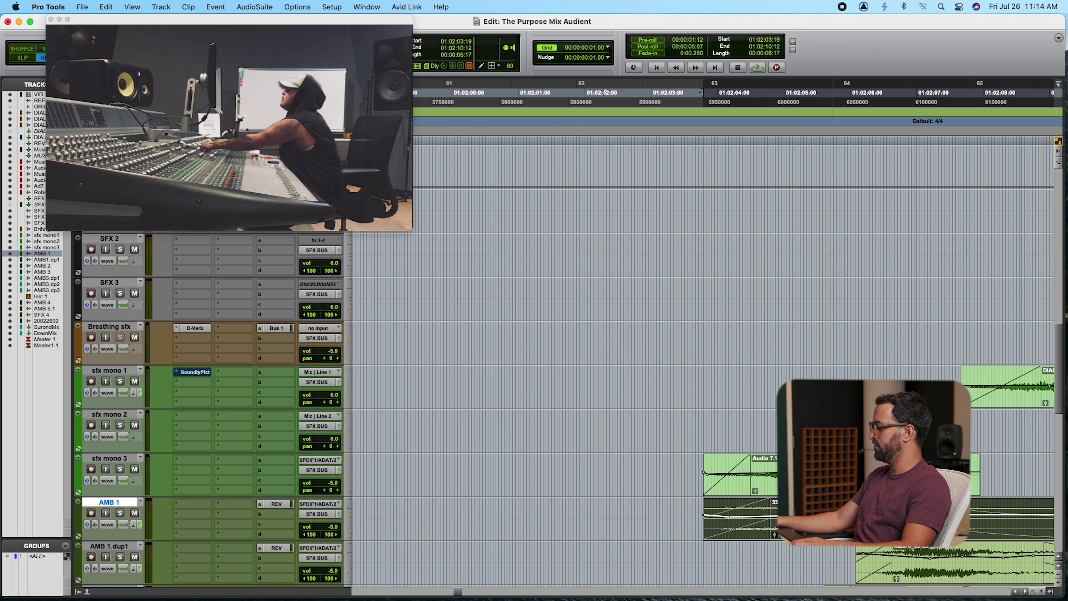
{"action": "key", "text": "super+bracketright"}
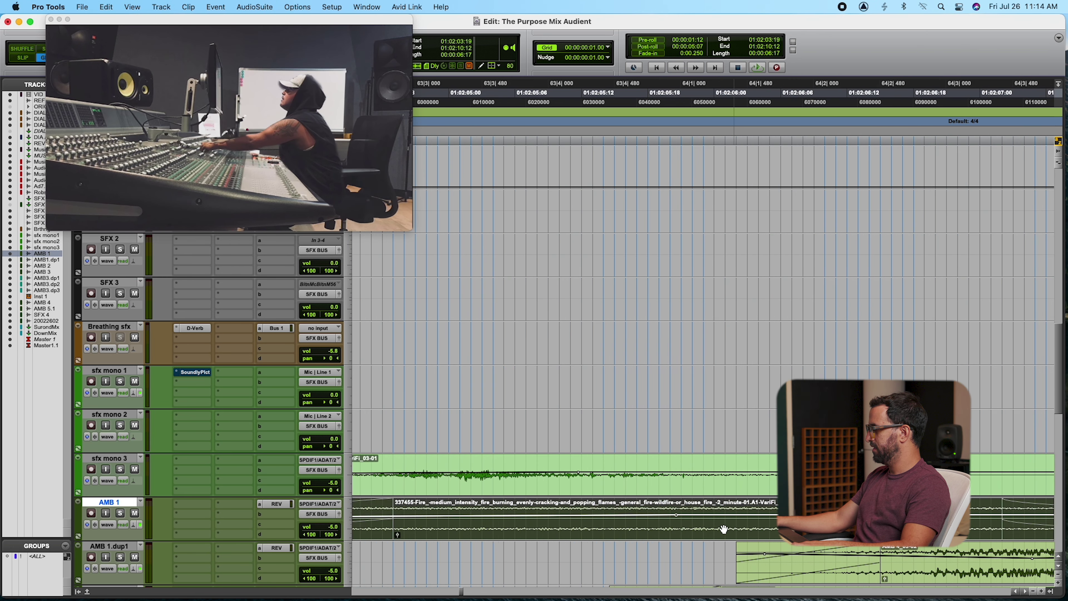
{"action": "scroll", "coordinate": [692, 529], "scroll_direction": "down", "scroll_amount": 2}
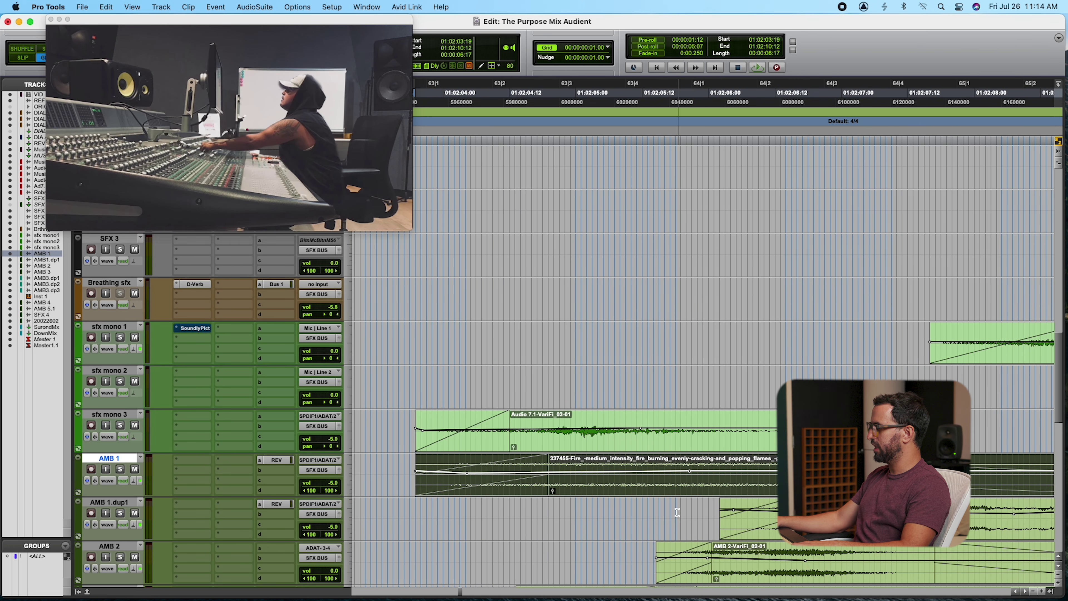
{"action": "key", "text": "super+bracketleft"}
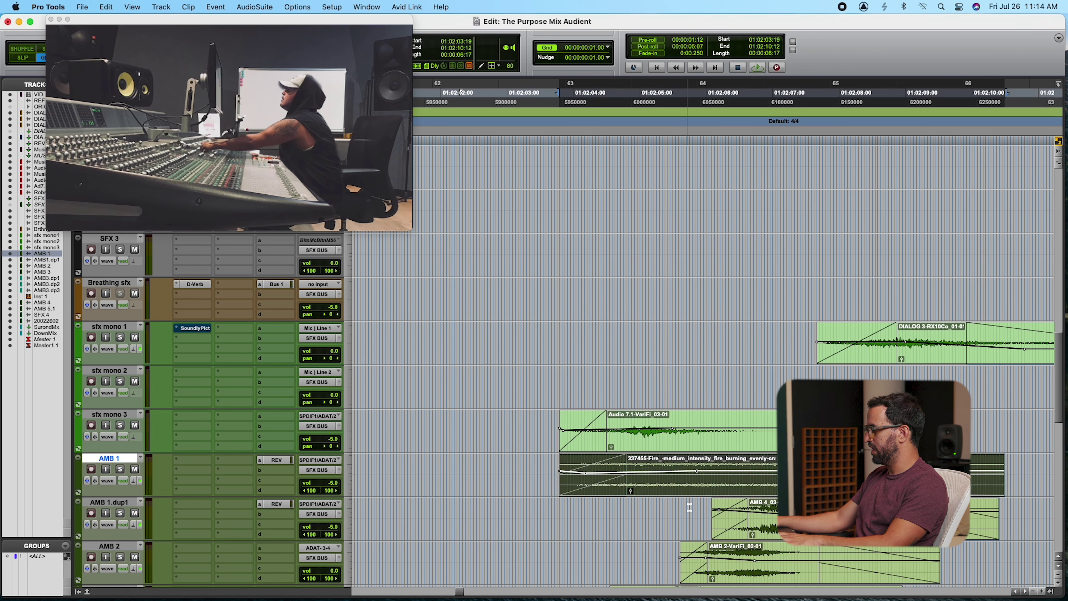
Step through the fire layers on AMB 1.dup1, AMB 2 and AMB 1, then select the long fire clip on AMB 1
{"action": "left_click", "coordinate": [692, 506]}
{"action": "key", "text": "ctrl+minus"}
{"action": "key", "text": "ctrl+minus"}
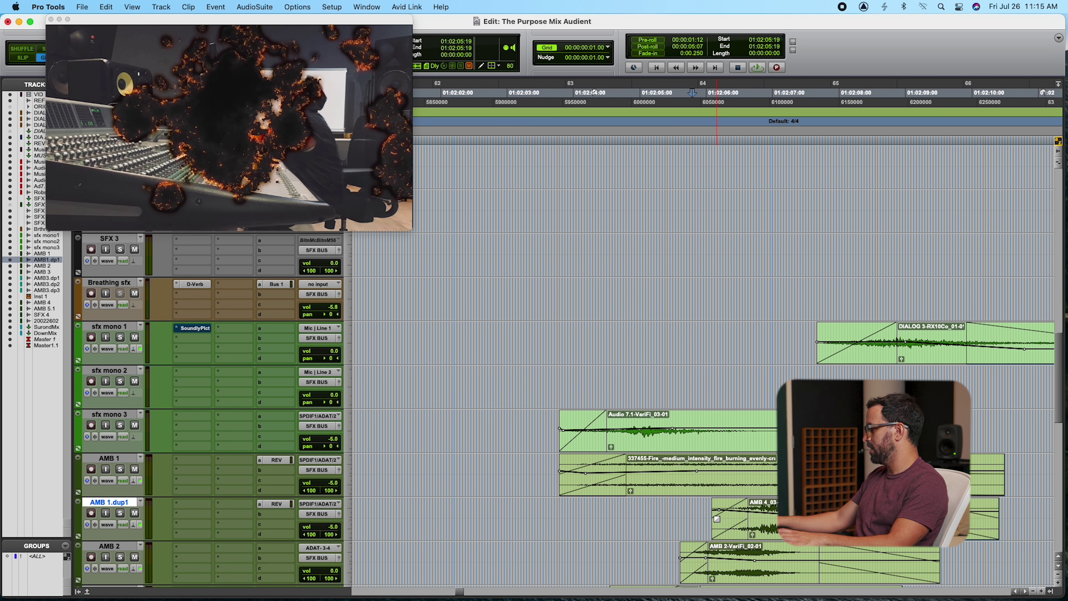
{"action": "key", "text": "space"}
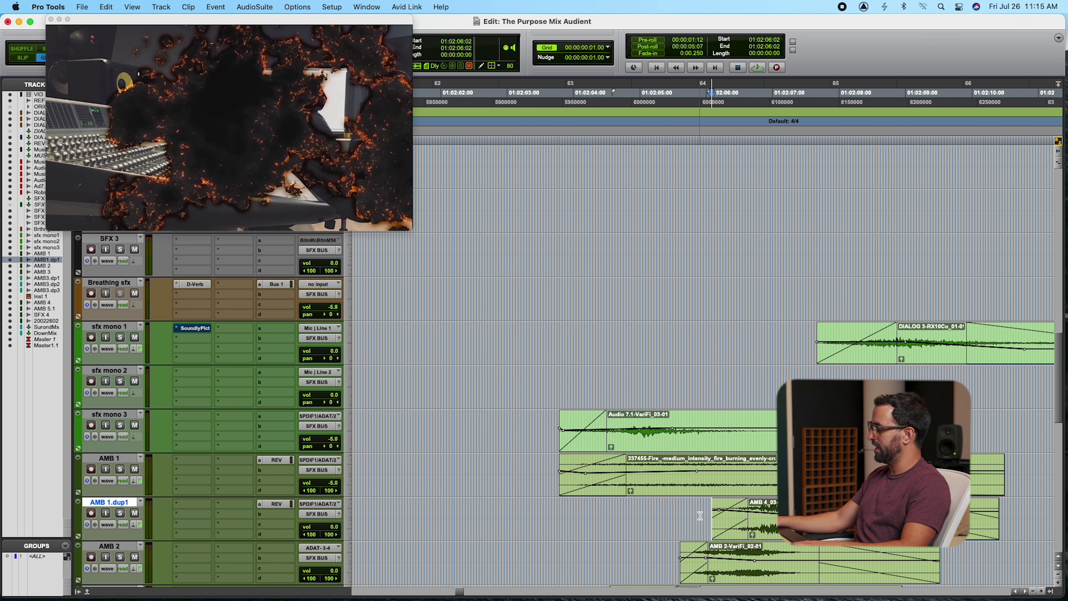
{"action": "scroll", "coordinate": [710, 515], "scroll_direction": "down", "scroll_amount": 2}
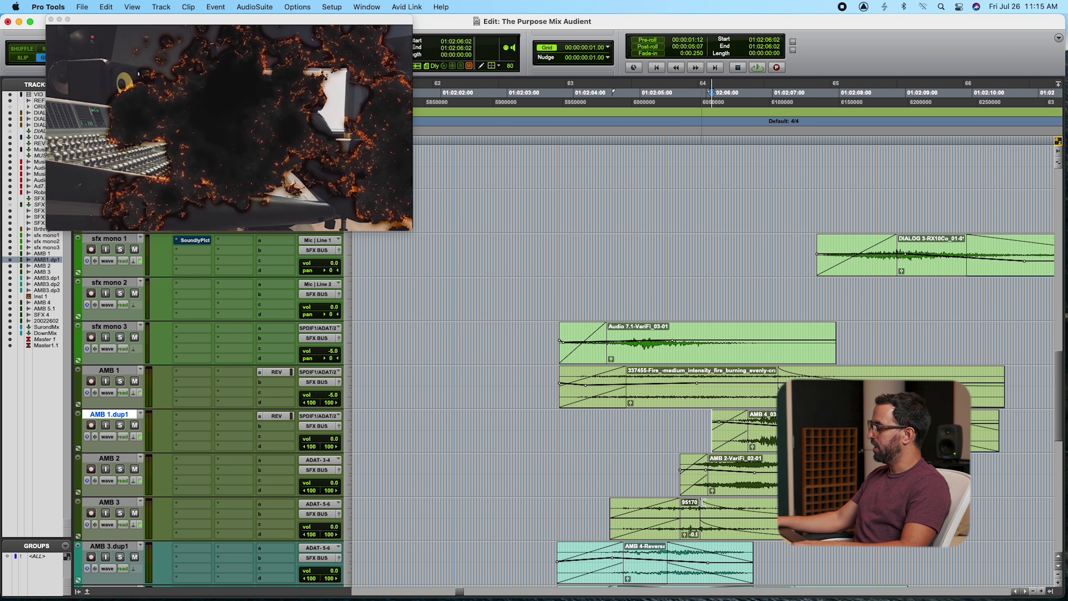
{"action": "key", "text": "r"}
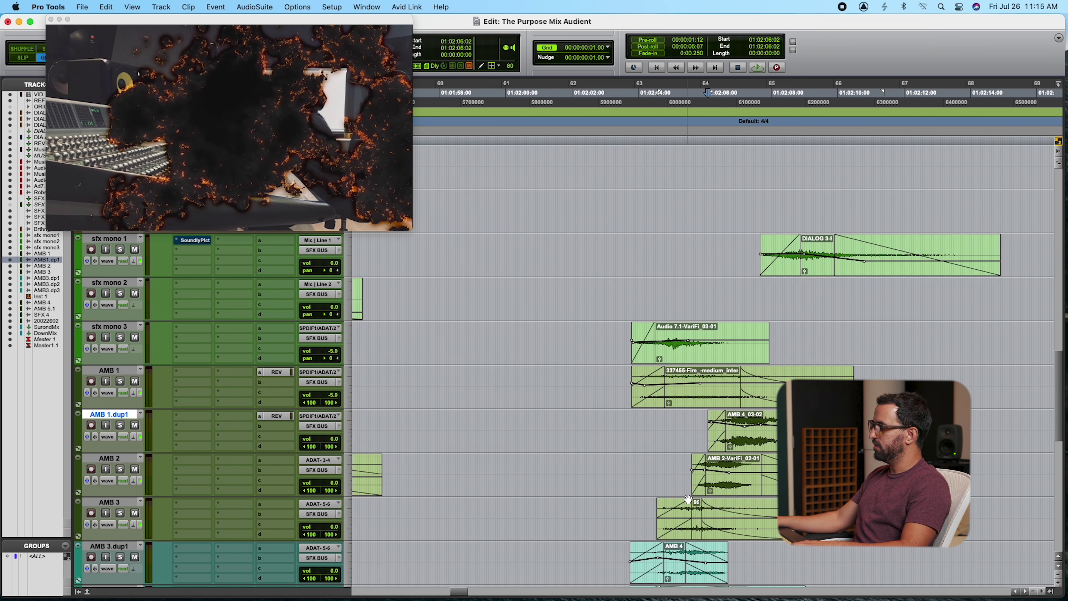
{"action": "left_click", "coordinate": [675, 469]}
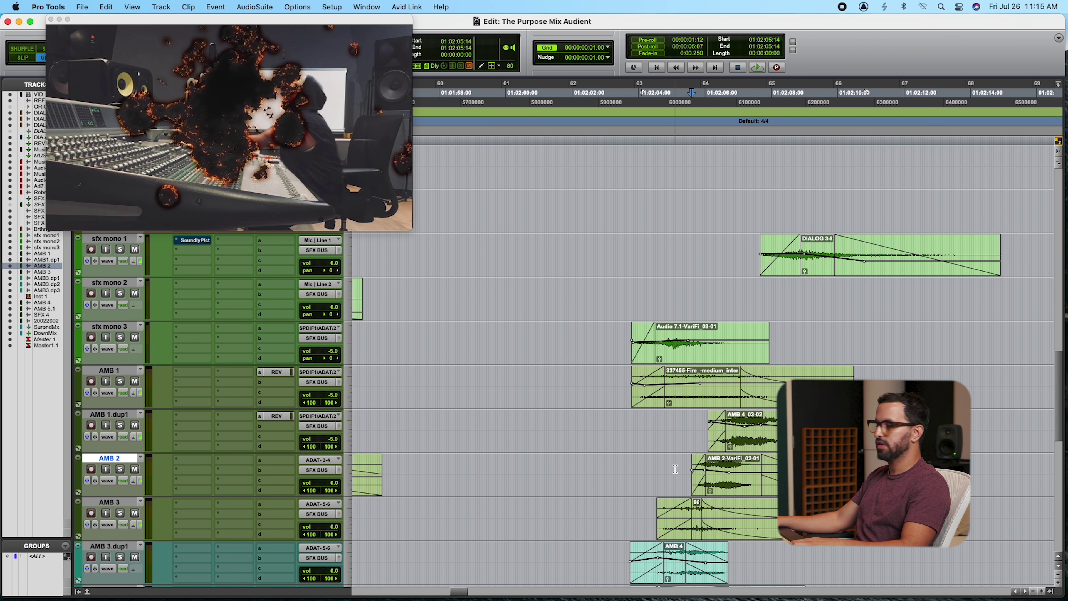
{"action": "left_click", "coordinate": [620, 380]}
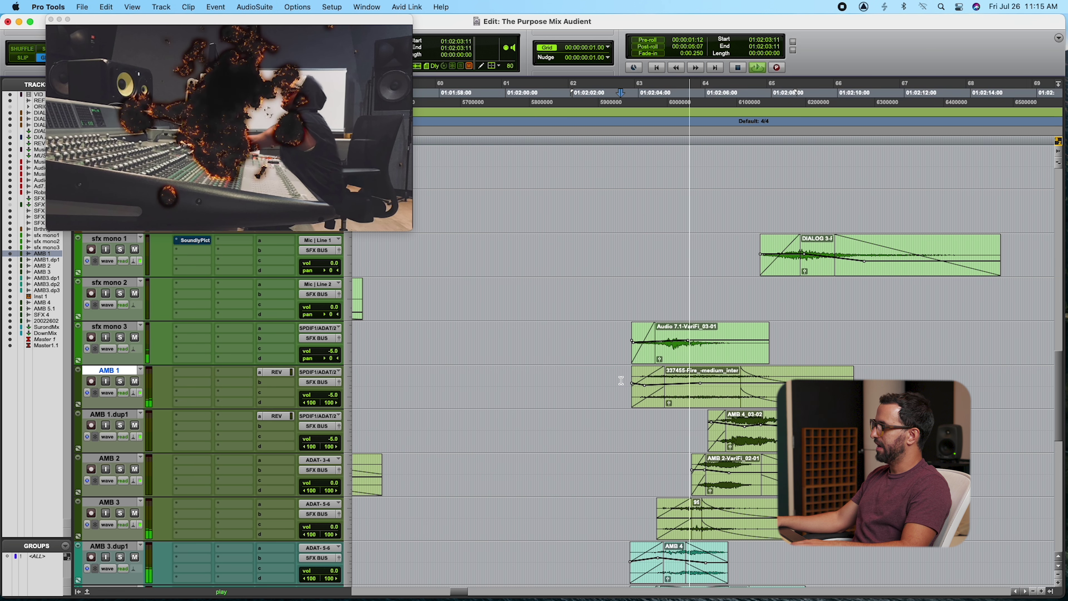
{"action": "left_click", "coordinate": [680, 400]}
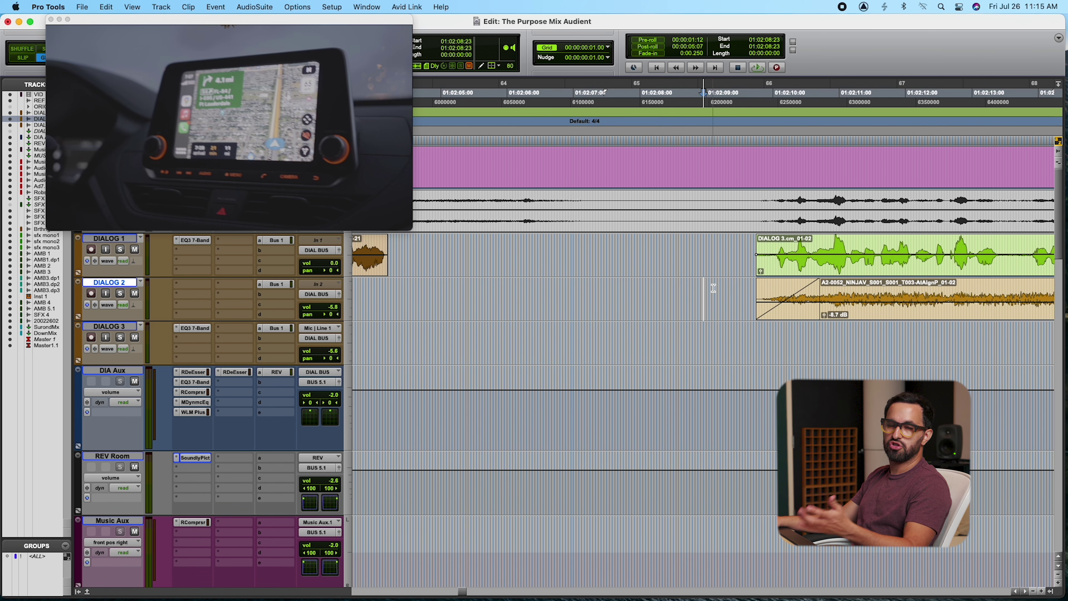
Play through the dialogue zoomed out, then stop at 01:02:18:00 on the DIALOG 2 clip
{"action": "key", "text": "space"}
{"action": "key", "text": "r"}
{"action": "key", "text": "r"}
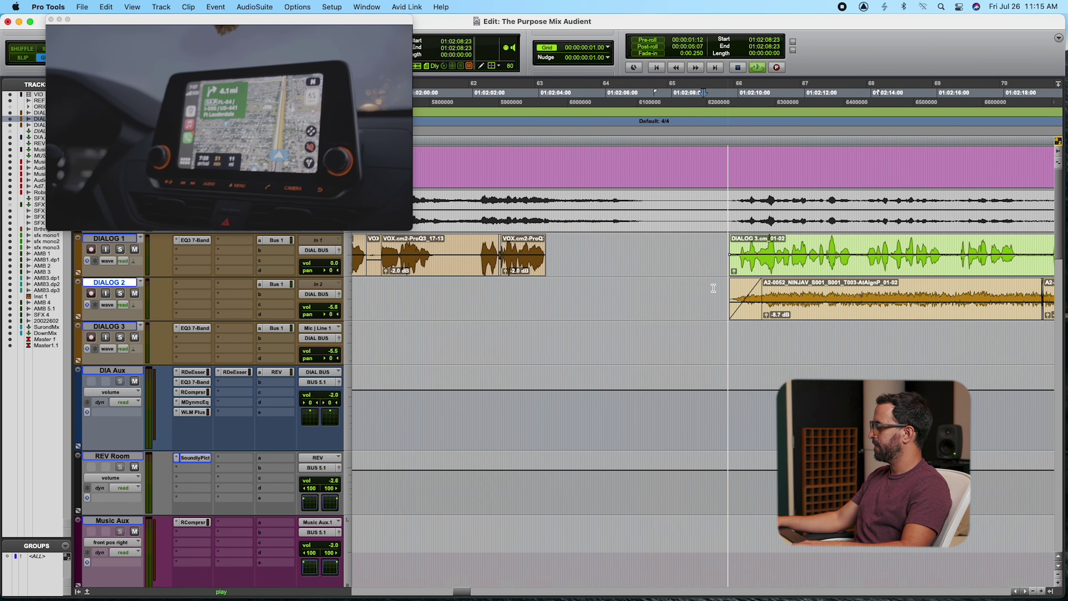
{"action": "key", "text": "r"}
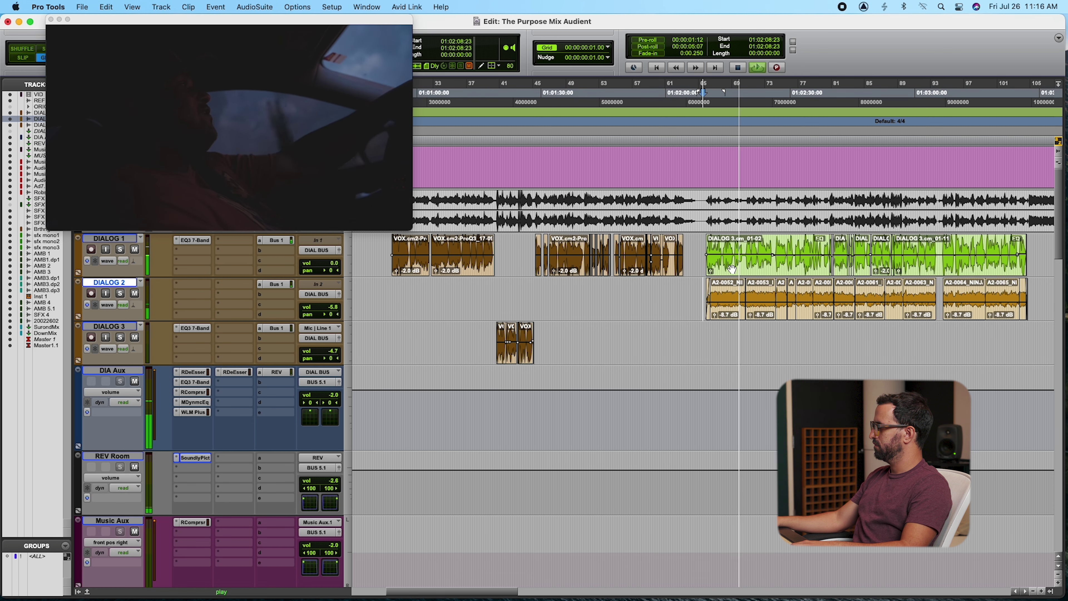
{"action": "key", "text": "space"}
{"action": "key", "text": "super+bracketright"}
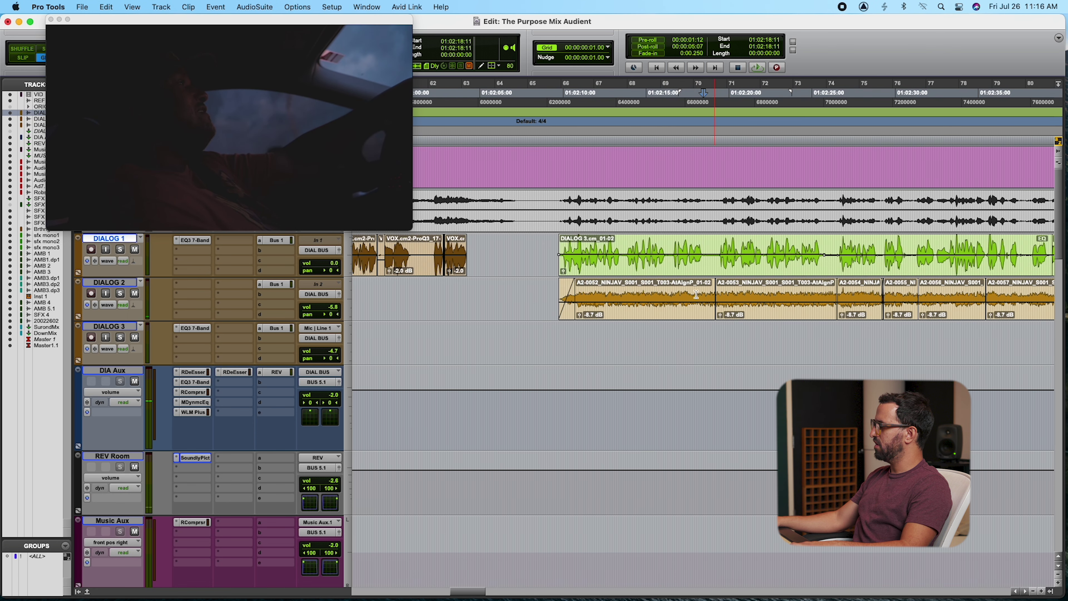
{"action": "left_click", "coordinate": [696, 286]}
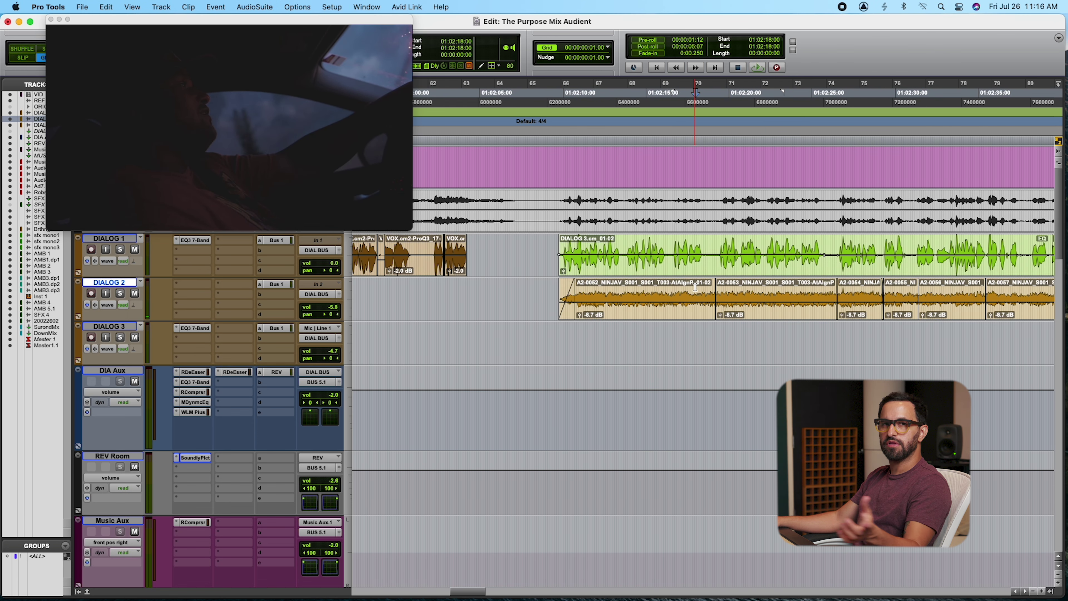
{"action": "scroll", "coordinate": [696, 292], "scroll_direction": "down", "scroll_amount": 15}
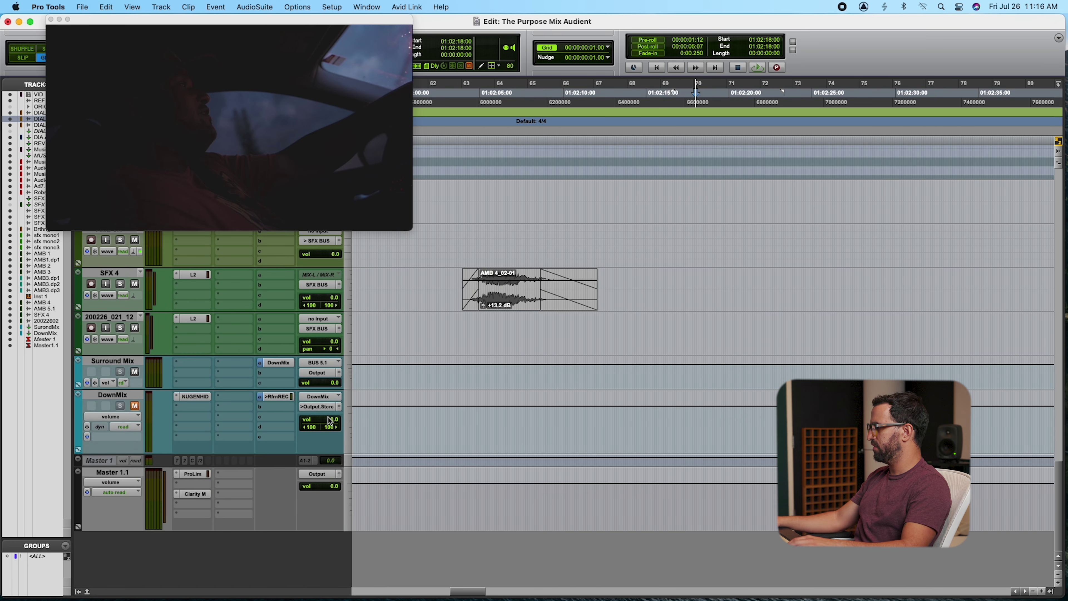
Open the Master 1.1 output fader window and play from 01:03:23:14
{"action": "left_click", "coordinate": [342, 474]}
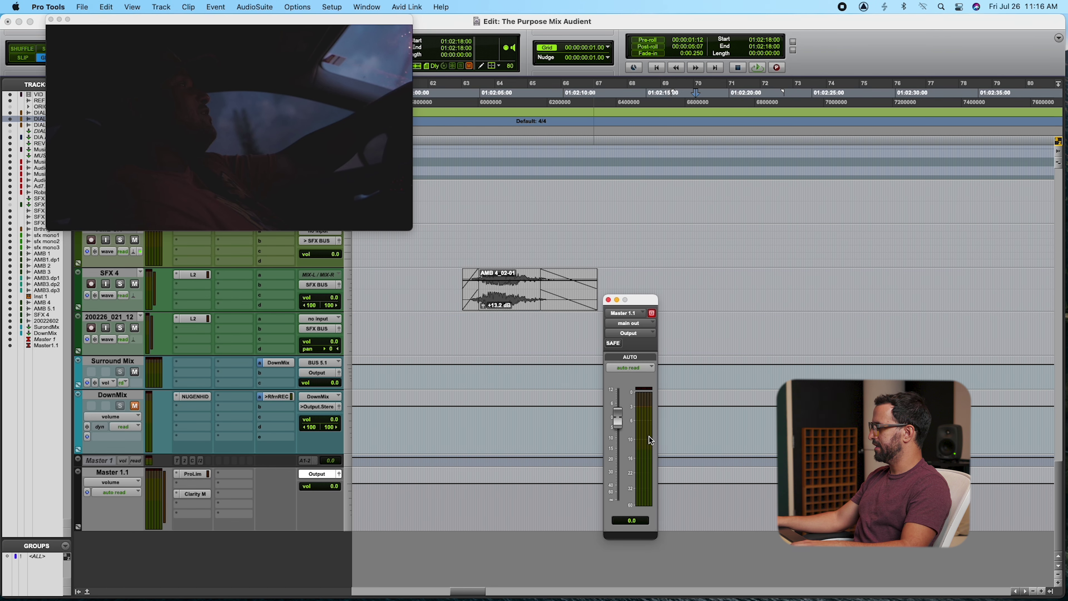
{"action": "scroll", "coordinate": [748, 421], "scroll_direction": "up", "scroll_amount": 15}
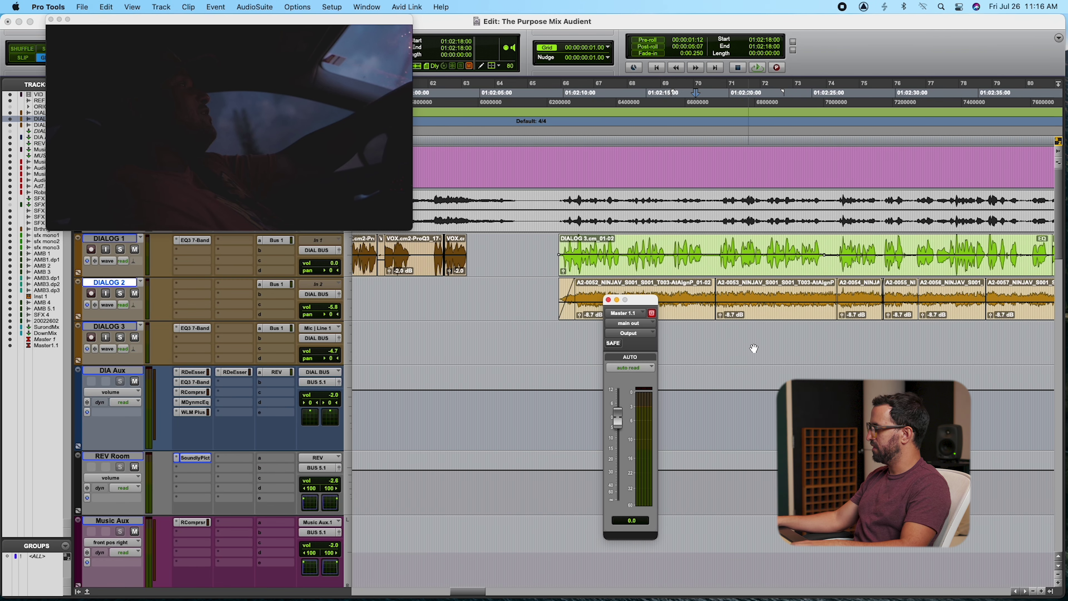
{"action": "scroll", "coordinate": [832, 337], "scroll_direction": "down", "scroll_amount": 2}
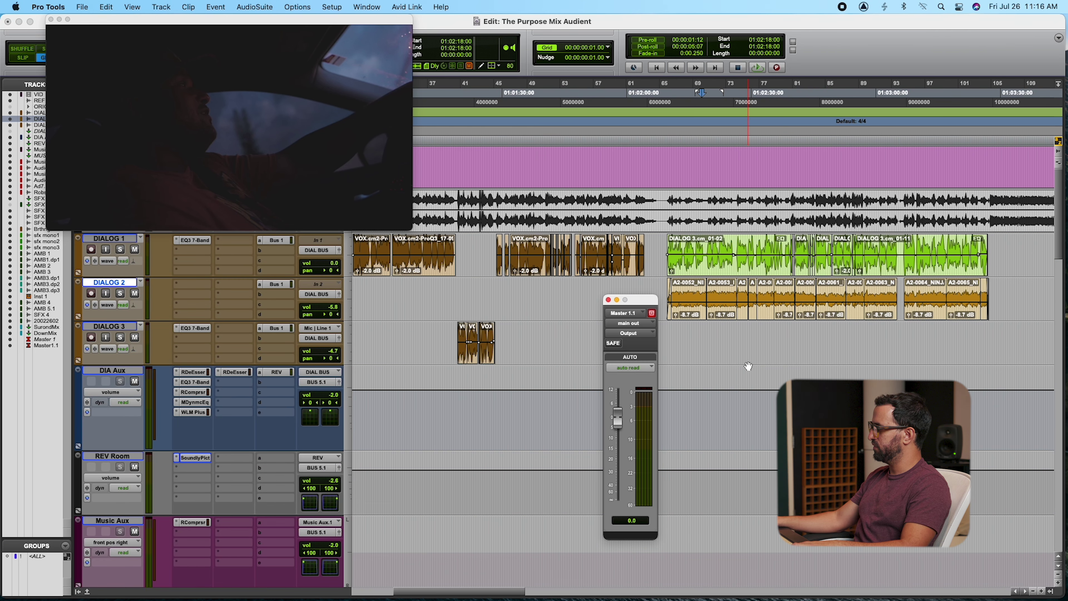
{"action": "left_click", "coordinate": [974, 334]}
{"action": "key", "text": "space"}
Jump playback back to 01:03:06:09 and listen through the dialogue
{"action": "scroll", "coordinate": [973, 337], "scroll_direction": "up", "scroll_amount": 4}
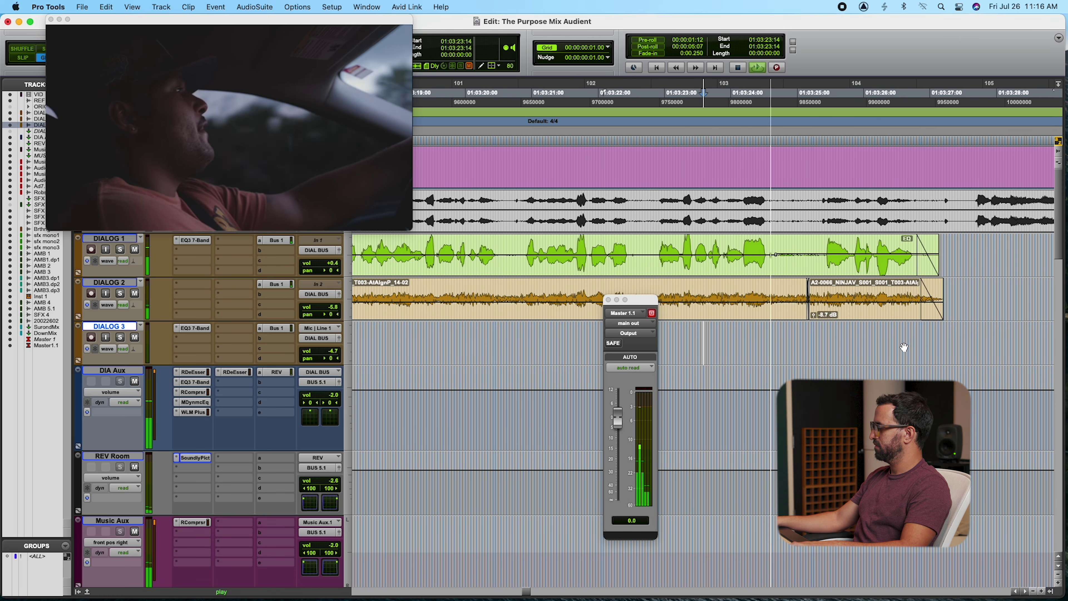
{"action": "scroll", "coordinate": [903, 347], "scroll_direction": "down", "scroll_amount": 3}
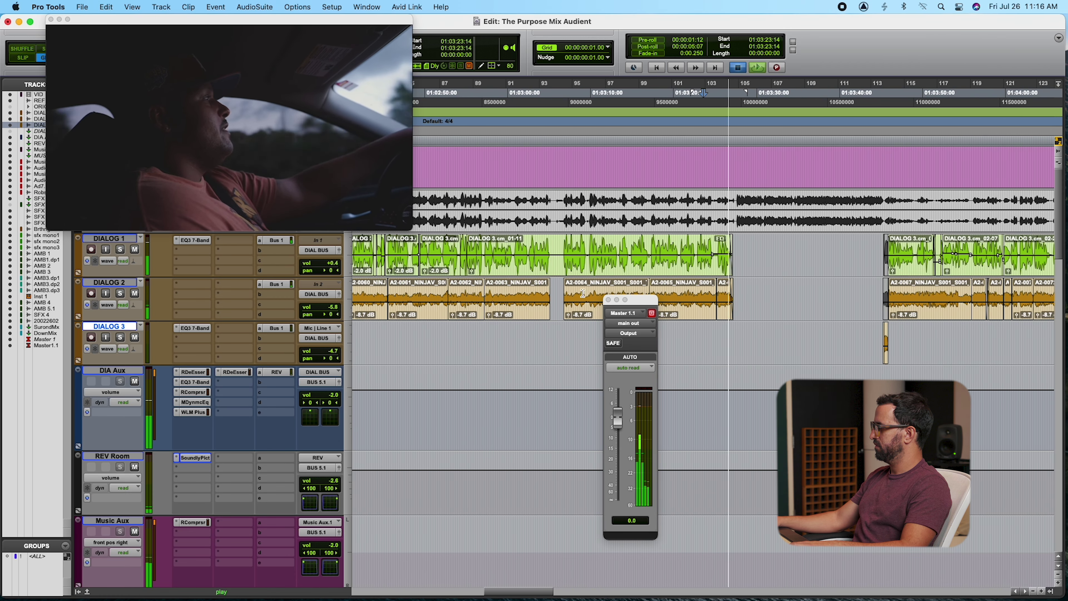
{"action": "left_click", "coordinate": [576, 290]}
{"action": "scroll", "coordinate": [561, 286], "scroll_direction": "up", "scroll_amount": 3}
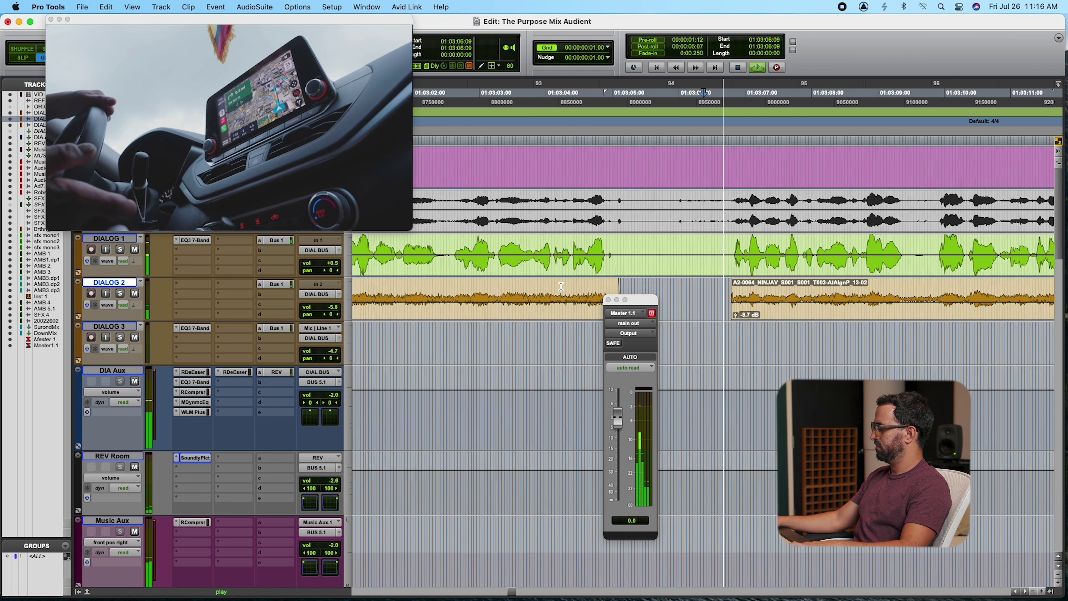
{"action": "scroll", "coordinate": [561, 286], "scroll_direction": "down", "scroll_amount": 3}
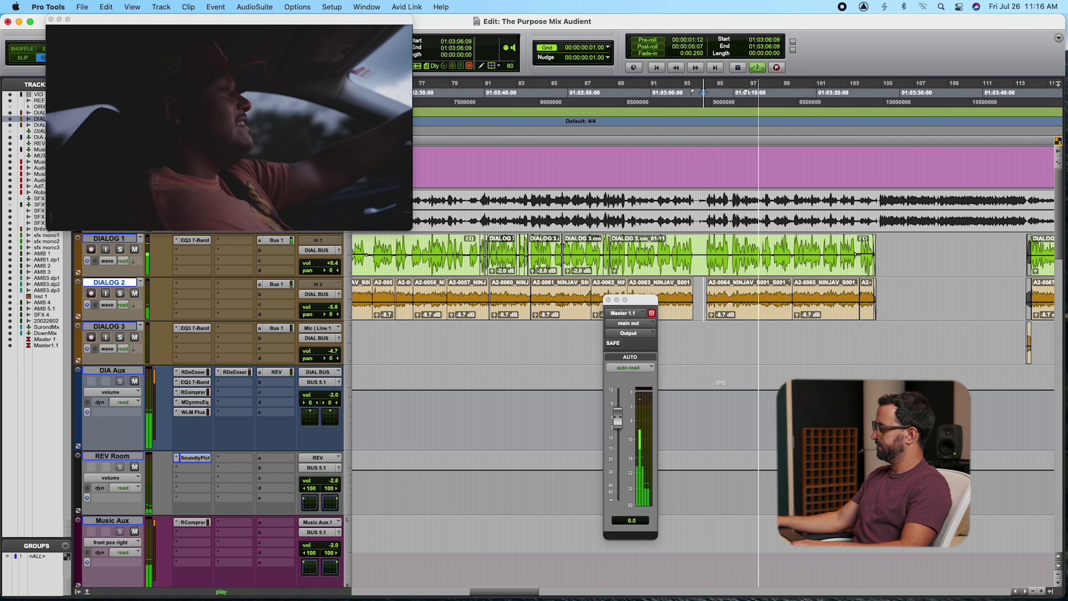
{"action": "scroll", "coordinate": [709, 382], "scroll_direction": "down", "scroll_amount": 1}
{"action": "scroll", "coordinate": [799, 378], "scroll_direction": "down", "scroll_amount": 10}
{"action": "scroll", "coordinate": [798, 378], "scroll_direction": "up", "scroll_amount": 2}
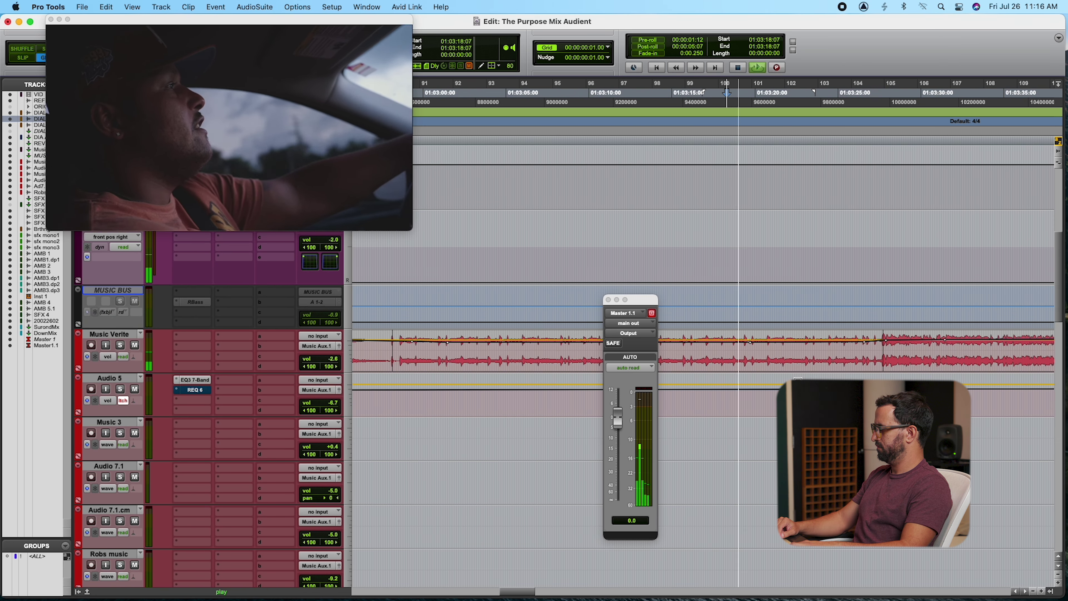
{"action": "scroll", "coordinate": [798, 378], "scroll_direction": "down", "scroll_amount": 1}
{"action": "scroll", "coordinate": [797, 378], "scroll_direction": "up", "scroll_amount": 1}
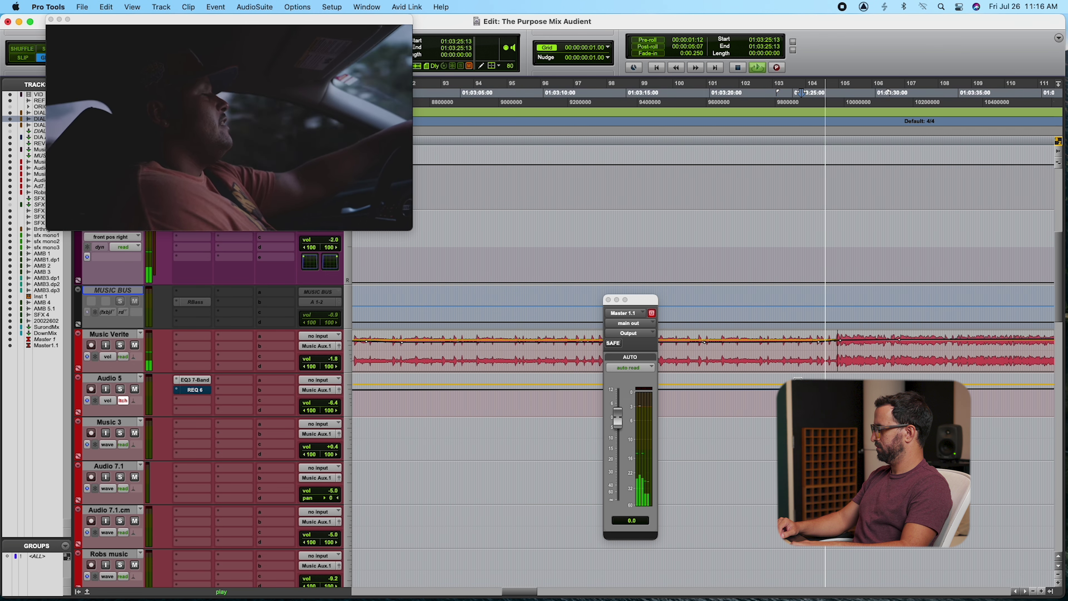
{"action": "scroll", "coordinate": [814, 93], "scroll_direction": "down", "scroll_amount": 1}
{"action": "scroll", "coordinate": [814, 92], "scroll_direction": "down", "scroll_amount": 1}
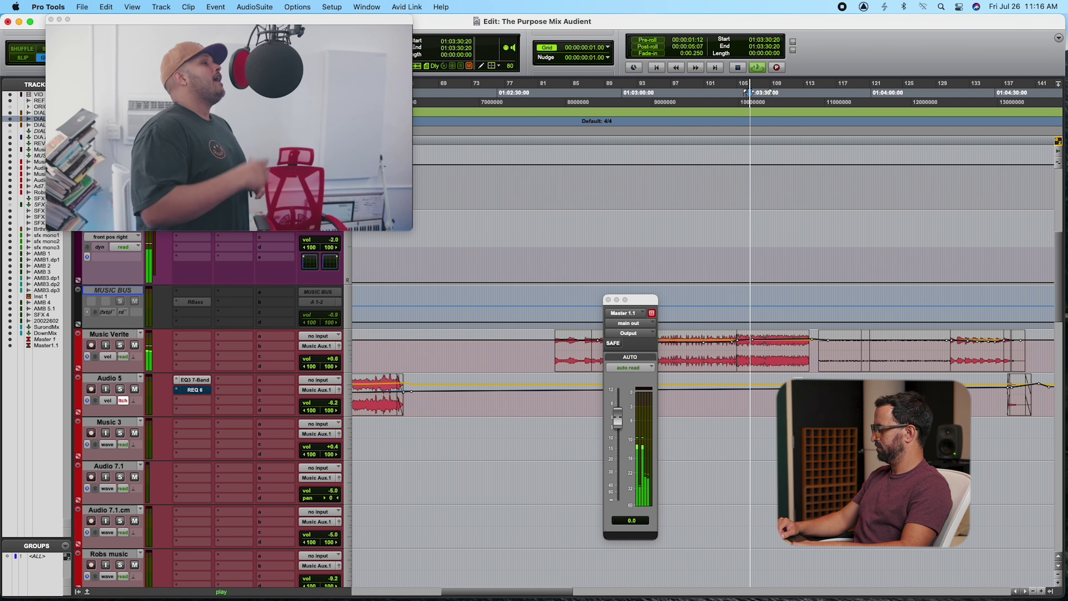
{"action": "scroll", "coordinate": [772, 93], "scroll_direction": "up", "scroll_amount": 2}
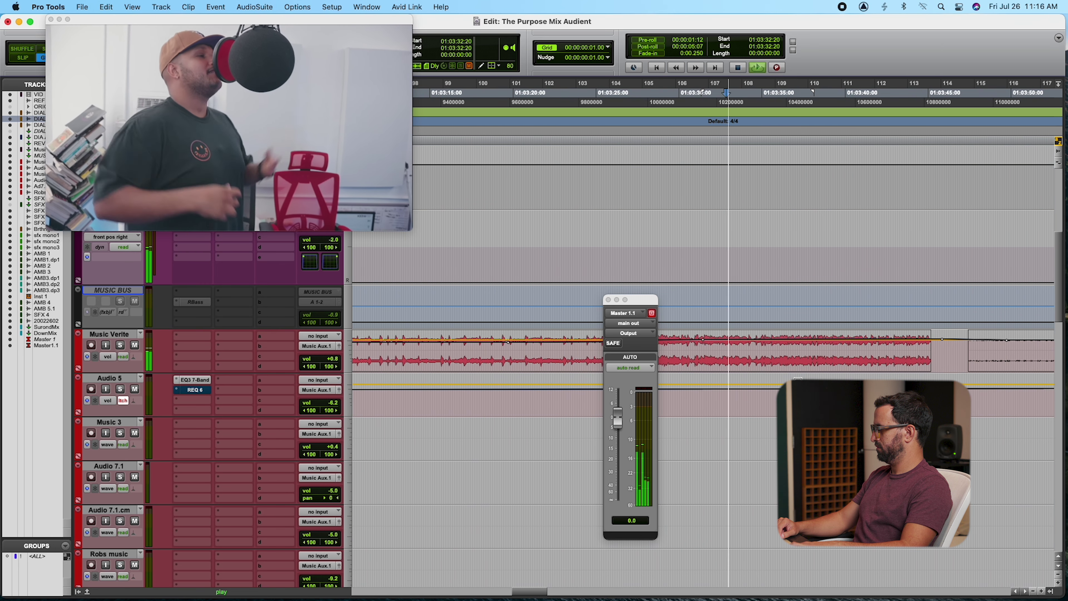
{"action": "scroll", "coordinate": [702, 92], "scroll_direction": "up", "scroll_amount": 1}
{"action": "scroll", "coordinate": [686, 92], "scroll_direction": "down", "scroll_amount": 1}
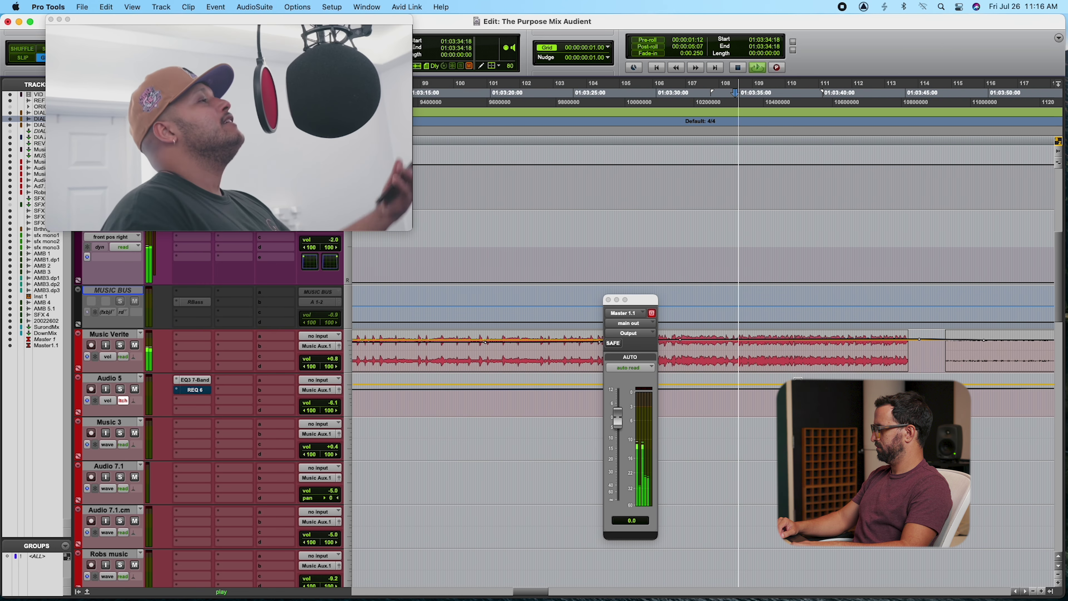
{"action": "scroll", "coordinate": [708, 92], "scroll_direction": "down", "scroll_amount": 1}
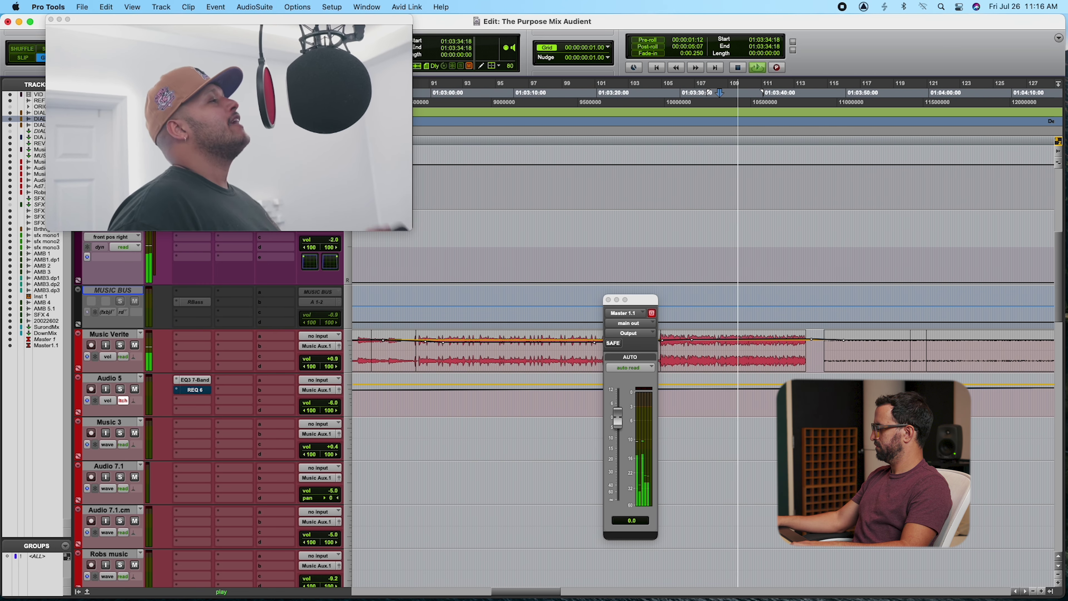
{"action": "scroll", "coordinate": [708, 92], "scroll_direction": "down", "scroll_amount": 10}
{"action": "scroll", "coordinate": [704, 93], "scroll_direction": "up", "scroll_amount": 2}
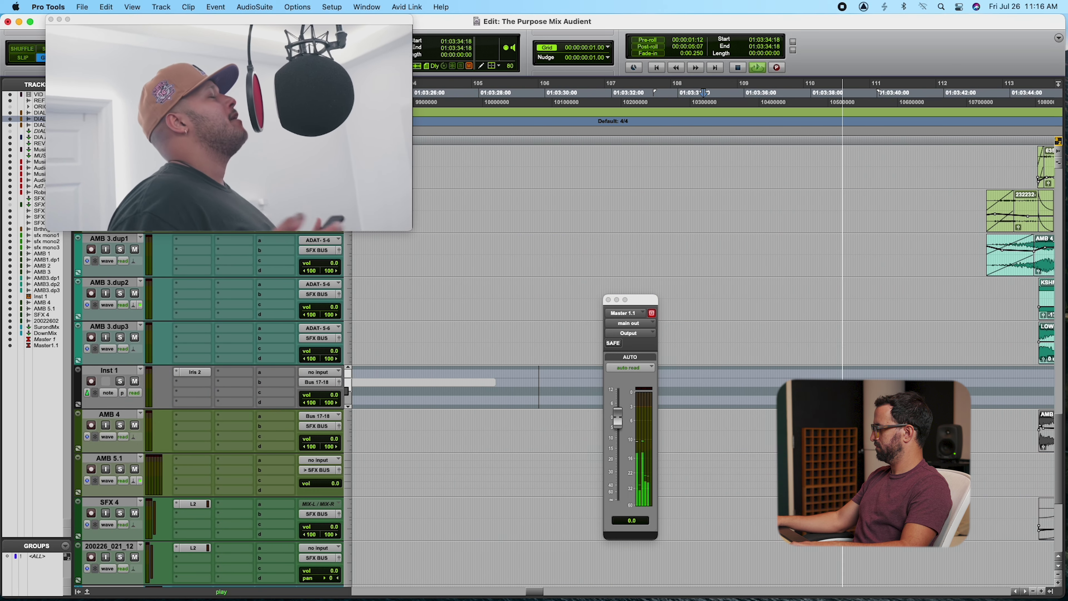
Stop playback and save the session with Cmd+S
{"action": "scroll", "coordinate": [704, 92], "scroll_direction": "down", "scroll_amount": 2}
{"action": "scroll", "coordinate": [703, 92], "scroll_direction": "up", "scroll_amount": 8}
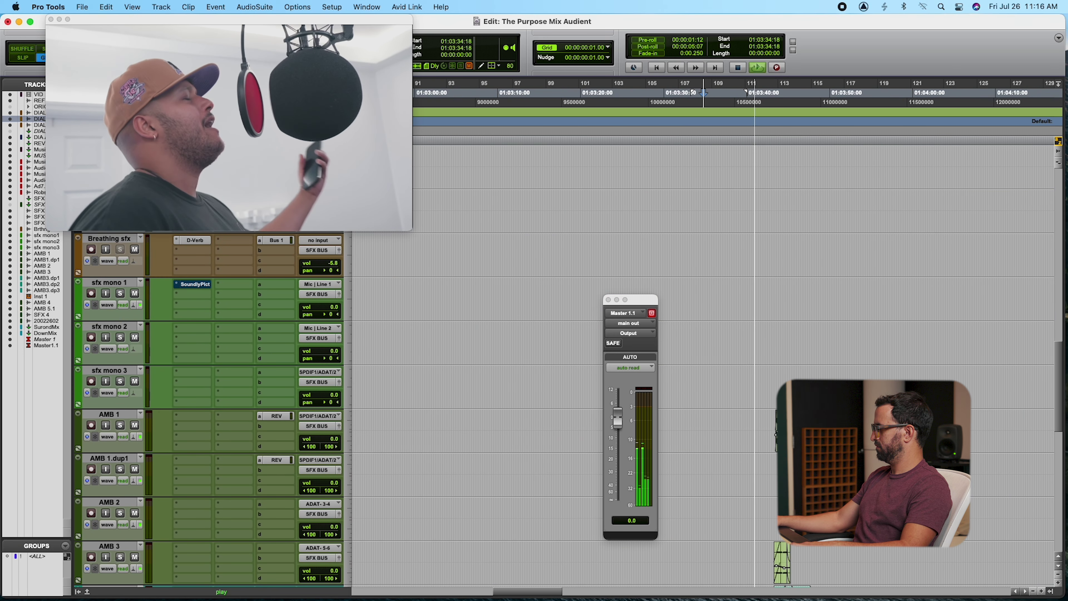
{"action": "scroll", "coordinate": [703, 93], "scroll_direction": "up", "scroll_amount": 6}
{"action": "scroll", "coordinate": [703, 92], "scroll_direction": "up", "scroll_amount": 2}
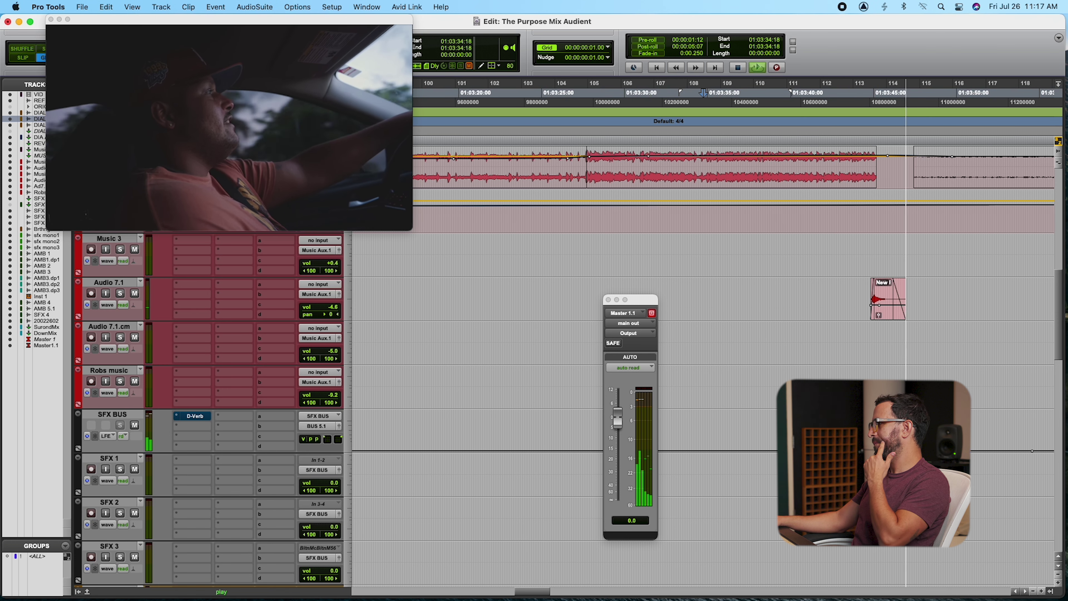
{"action": "scroll", "coordinate": [703, 93], "scroll_direction": "down", "scroll_amount": 2}
{"action": "scroll", "coordinate": [766, 382], "scroll_direction": "down", "scroll_amount": 5}
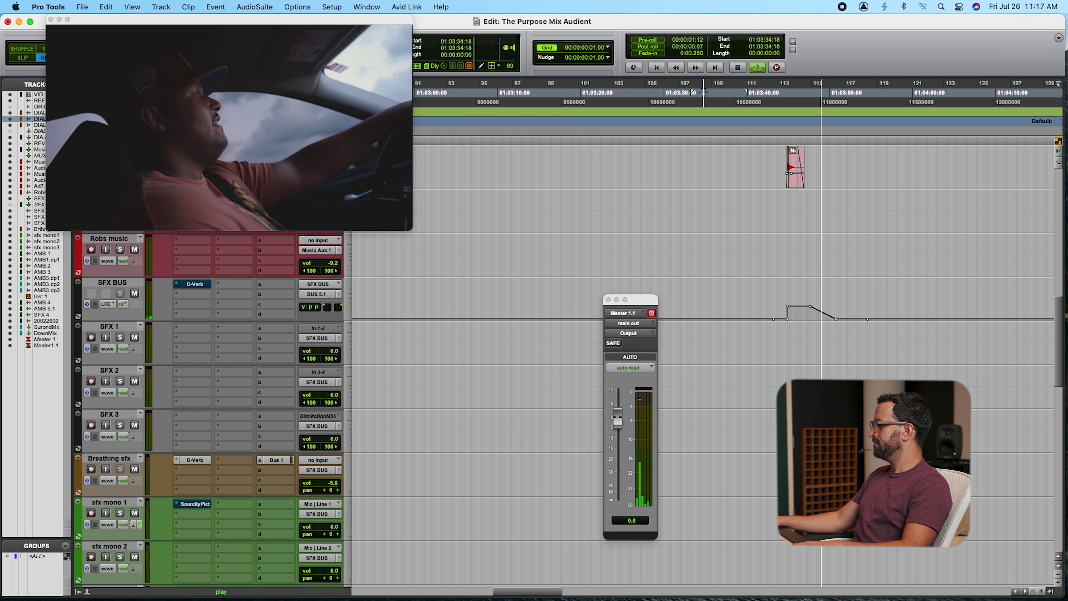
{"action": "key", "text": "space"}
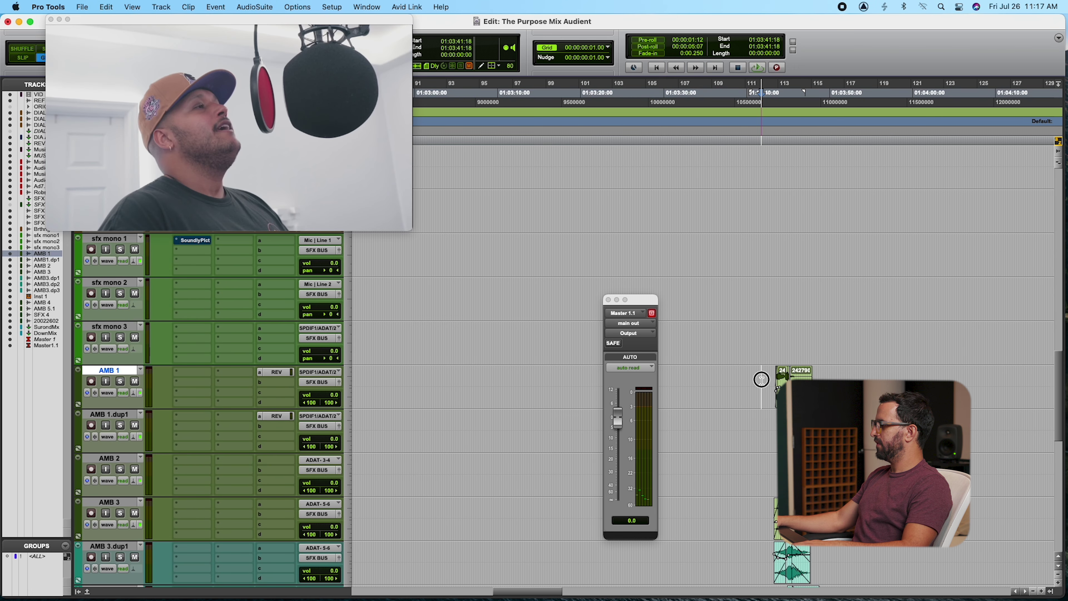
{"action": "key", "text": "super+s"}
Close the Master 1.1 output window
{"action": "scroll", "coordinate": [761, 383], "scroll_direction": "up", "scroll_amount": 2}
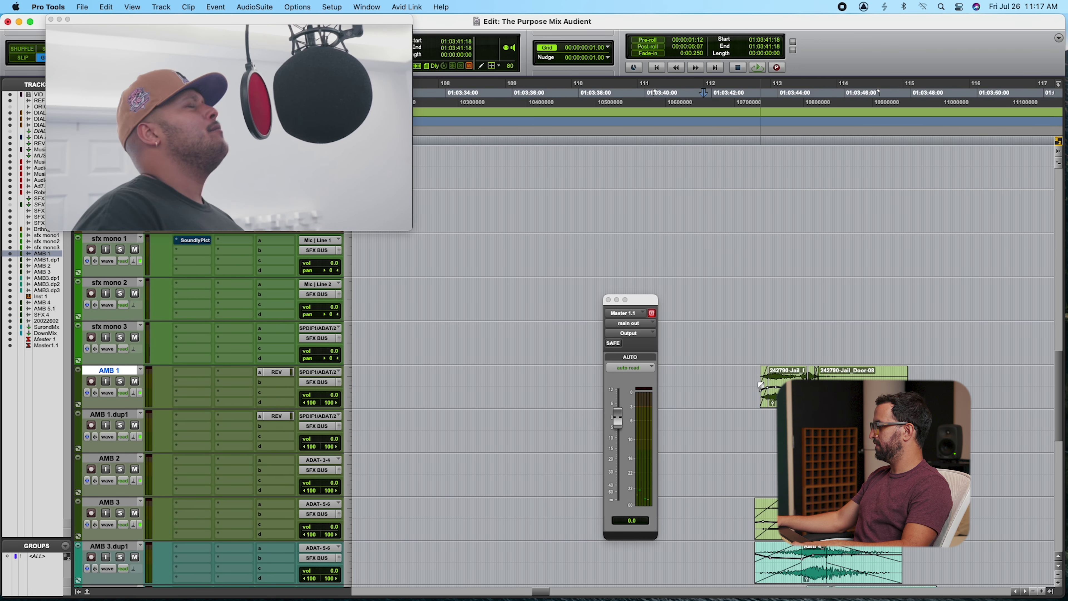
{"action": "left_click_drag", "start_coordinate": [640, 304], "coordinate": [609, 310]}
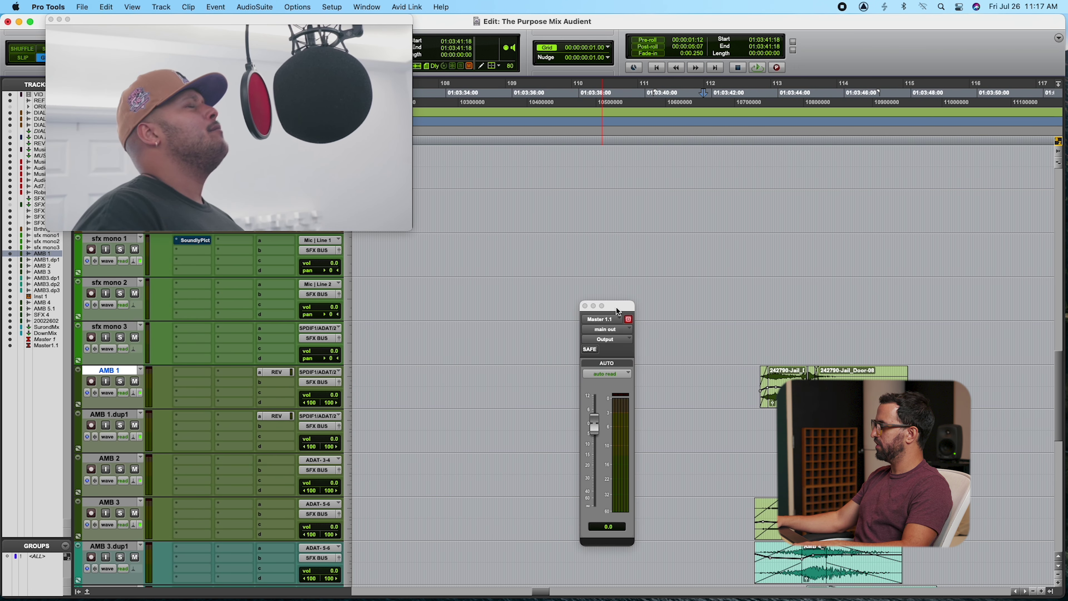
{"action": "left_click", "coordinate": [584, 306]}
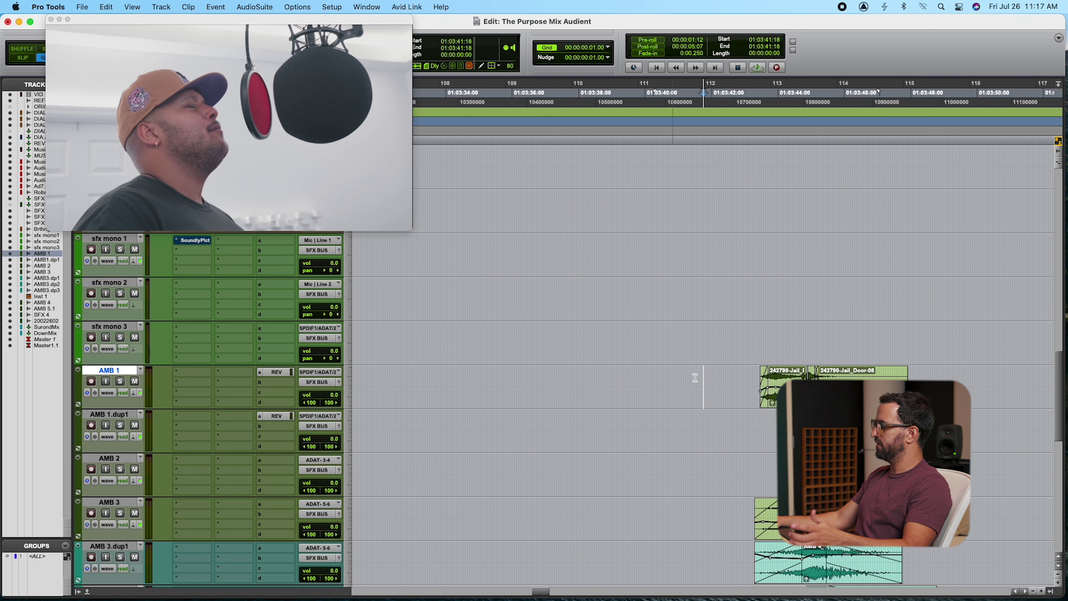
Select tracks AMB 1.dup1 through AMB 3.dup3 starting at 01:03:42:00
{"action": "left_click", "coordinate": [711, 372]}
{"action": "scroll", "coordinate": [709, 380], "scroll_direction": "down", "scroll_amount": 8}
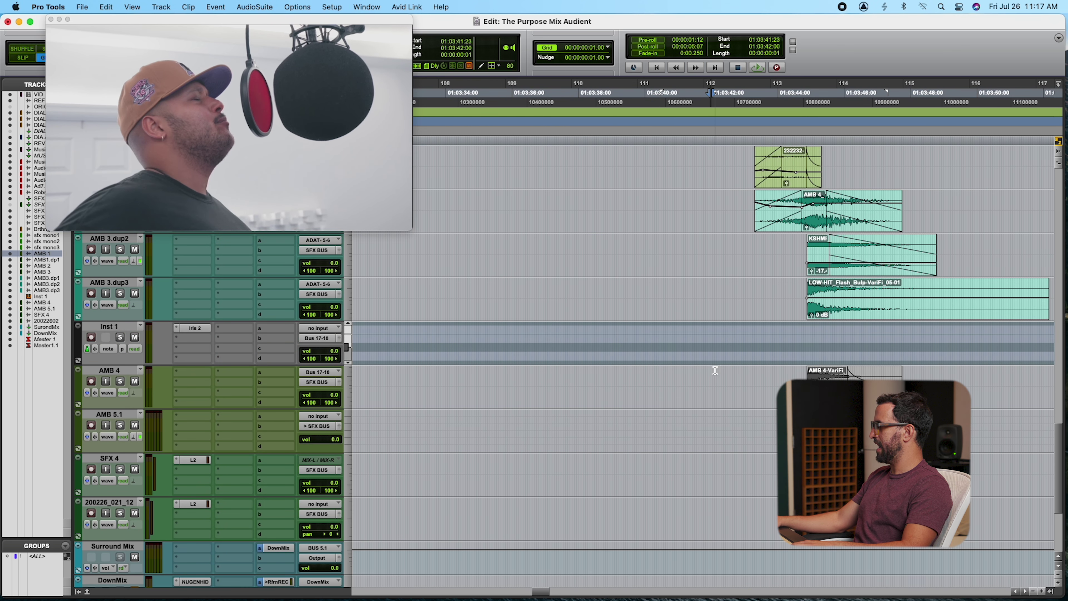
{"action": "scroll", "coordinate": [715, 370], "scroll_direction": "up", "scroll_amount": 4}
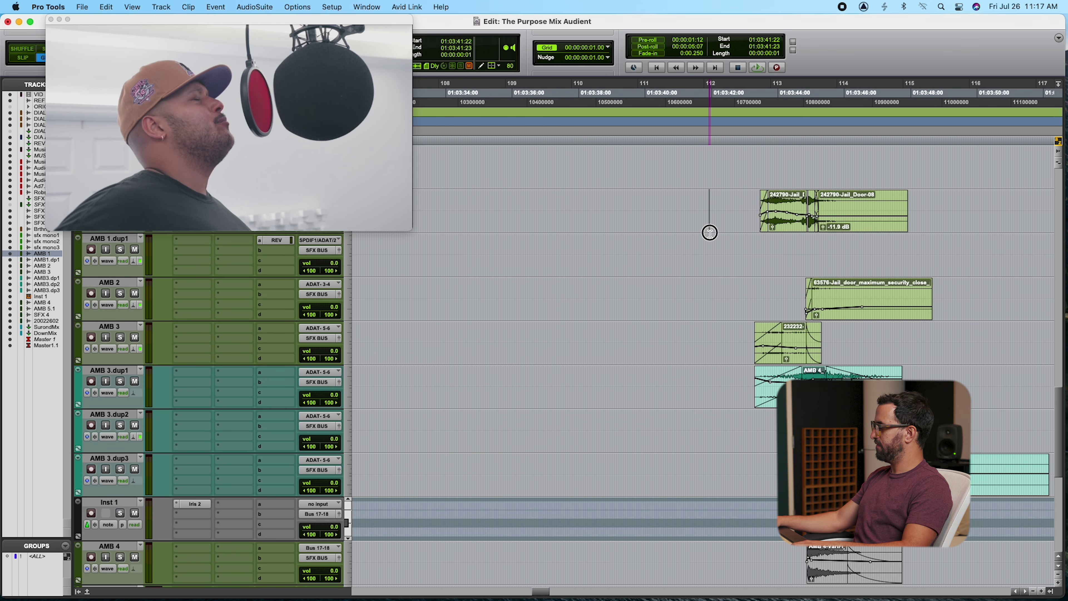
{"action": "left_click_drag", "start_coordinate": [710, 275], "coordinate": [732, 460]}
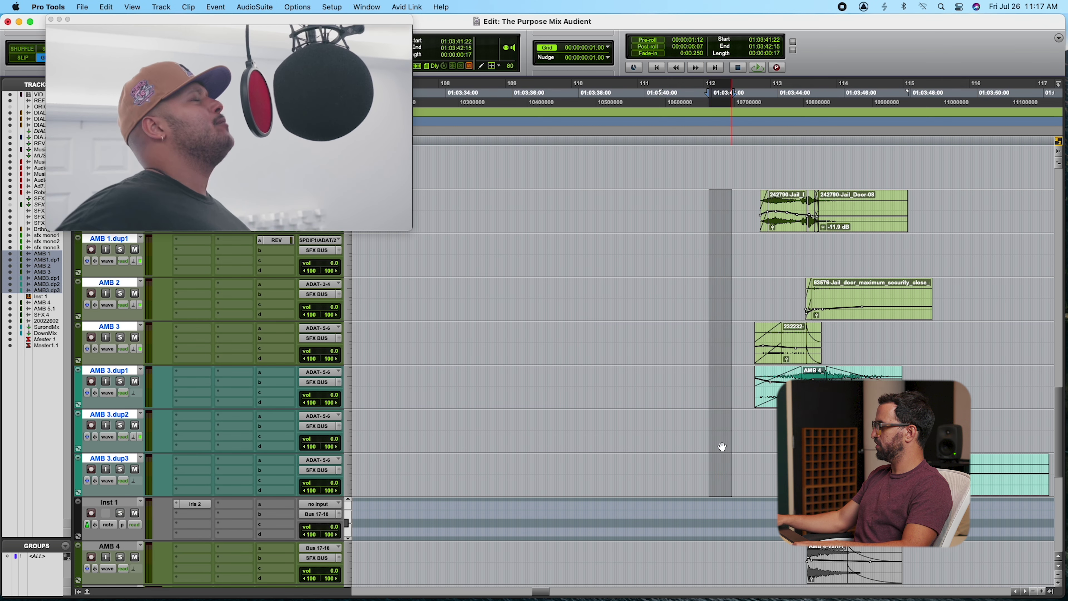
Solo the selected ambience tracks and start playback
{"action": "key", "text": "shift+s"}
{"action": "key", "text": "space"}
{"action": "scroll", "coordinate": [714, 421], "scroll_direction": "up", "scroll_amount": 12}
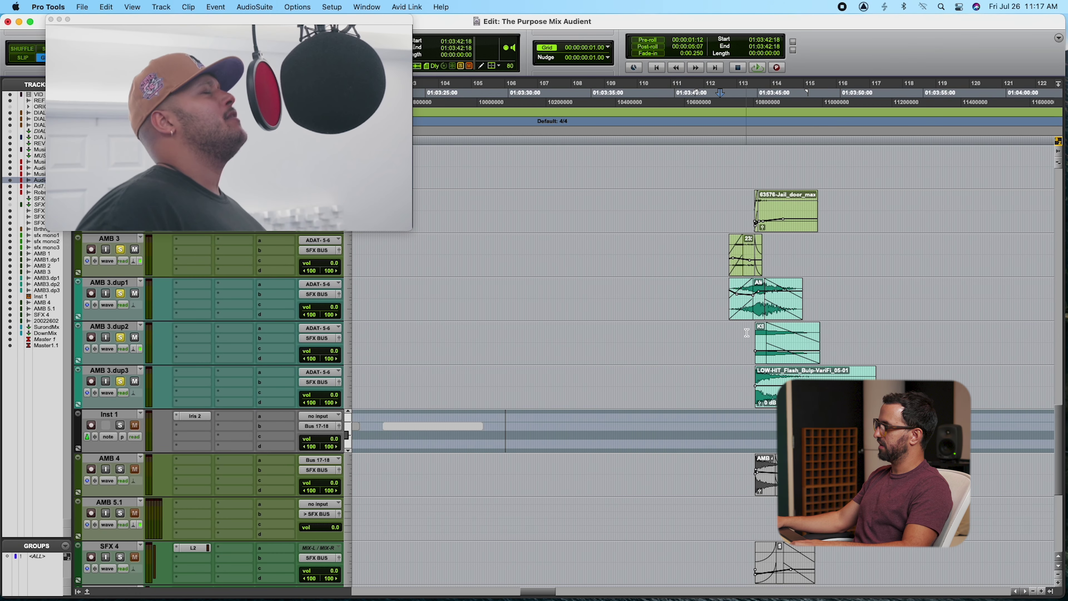
Play the AMB 3 door and flash-bulb layers from 01:03:43 on AMB 3.dup1
{"action": "left_click", "coordinate": [722, 332]}
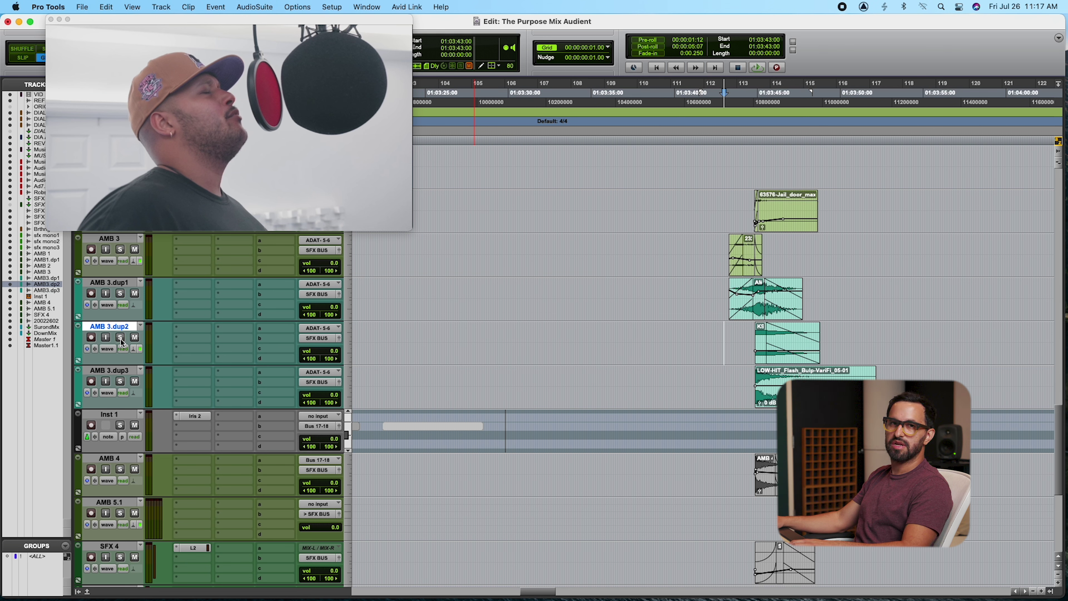
{"action": "key", "text": "p"}
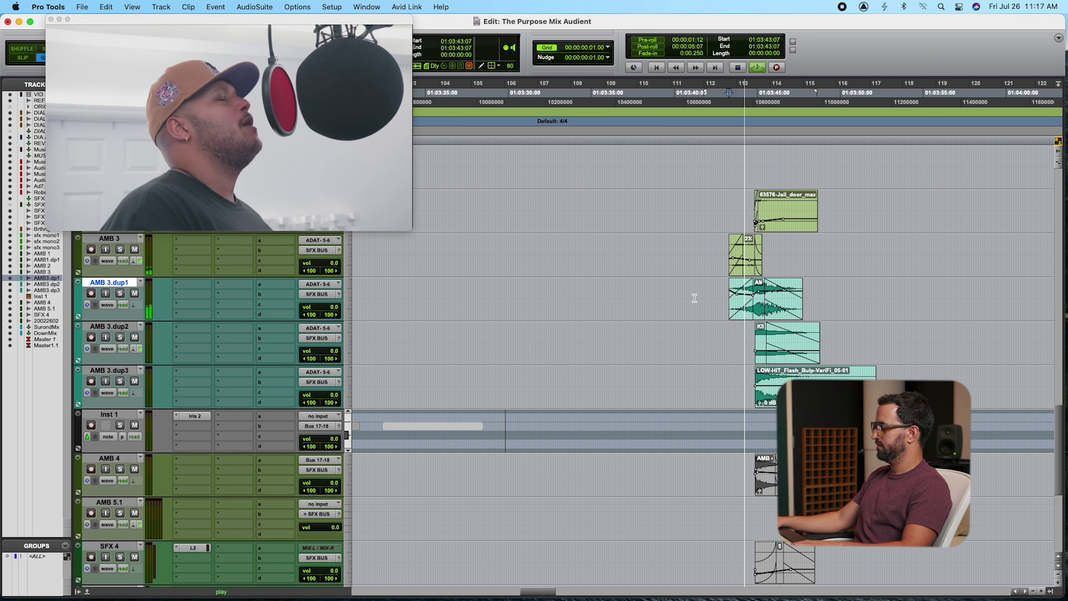
{"action": "key", "text": "r"}
{"action": "key", "text": "space"}
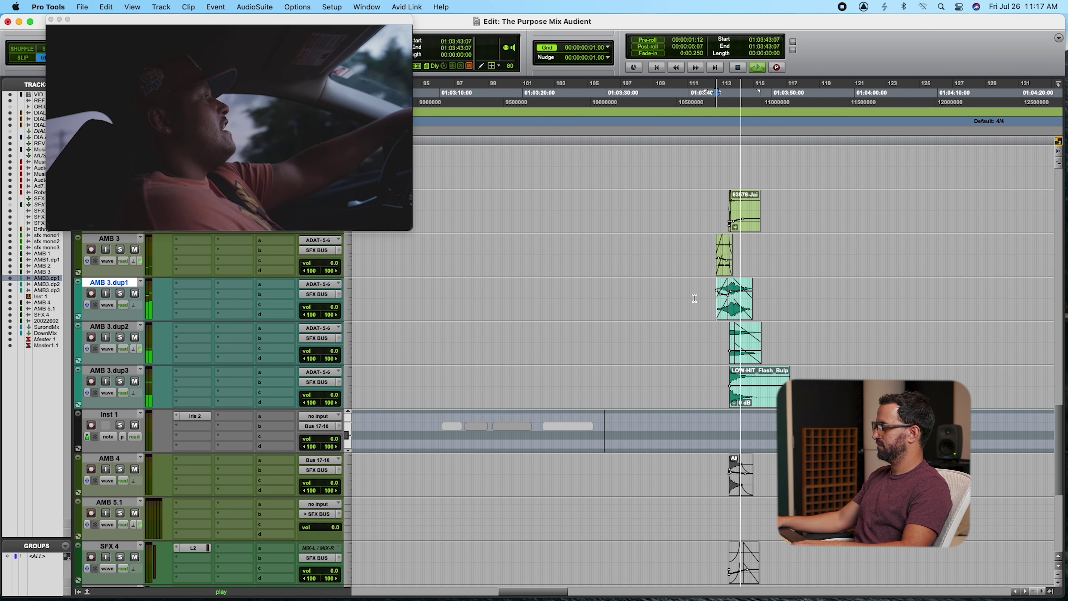
Play the DIALOG tracks from 01:04:23:14, zooming in and out while listening
{"action": "key", "text": "r"}
{"action": "scroll", "coordinate": [823, 308], "scroll_direction": "up", "scroll_amount": 15}
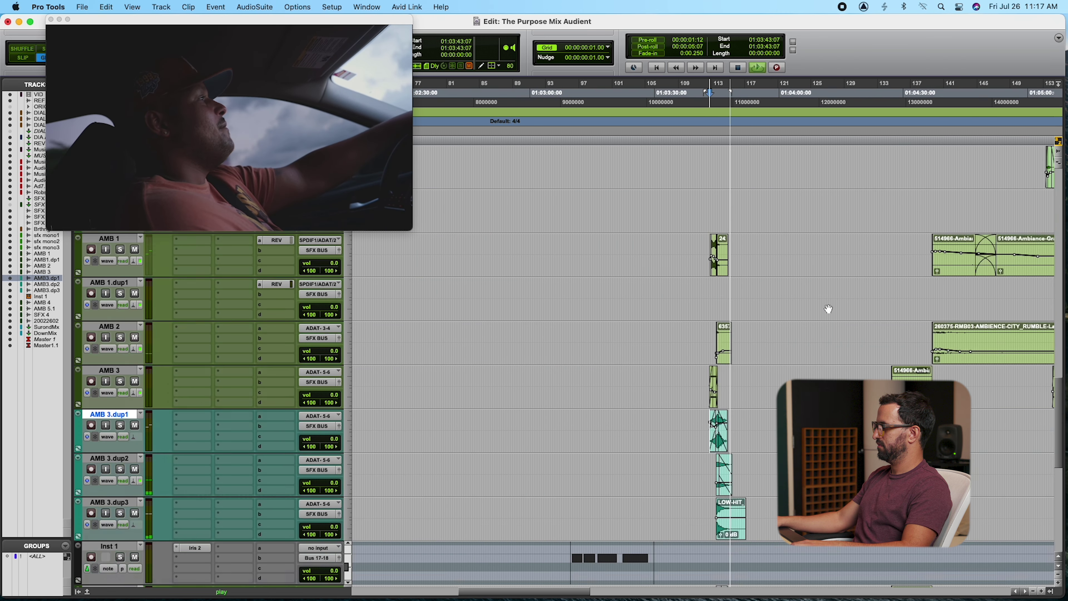
{"action": "scroll", "coordinate": [820, 314], "scroll_direction": "down", "scroll_amount": 2}
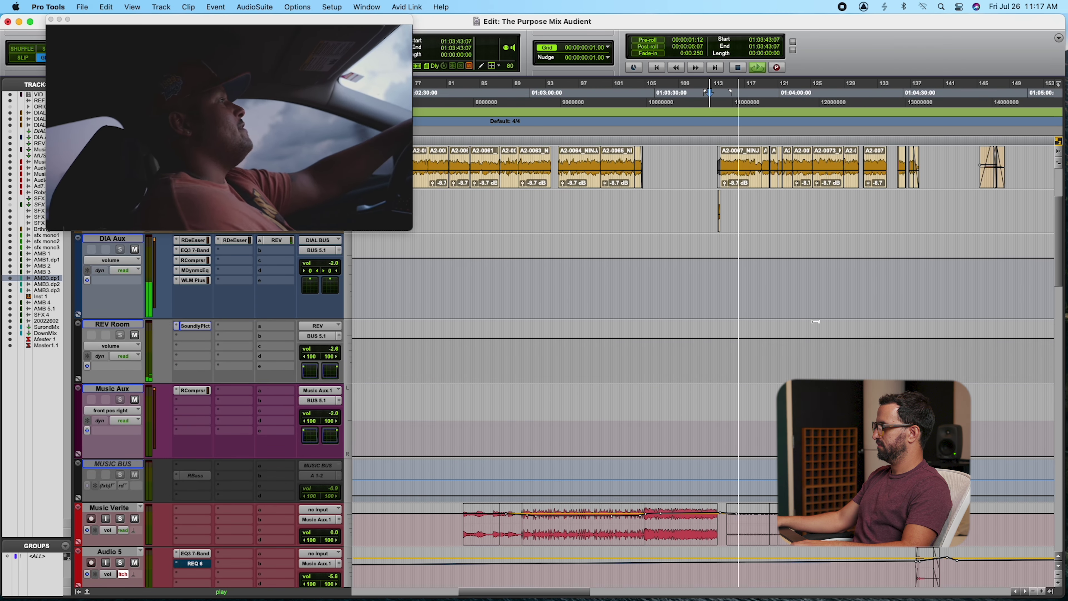
{"action": "scroll", "coordinate": [815, 321], "scroll_direction": "up", "scroll_amount": 2}
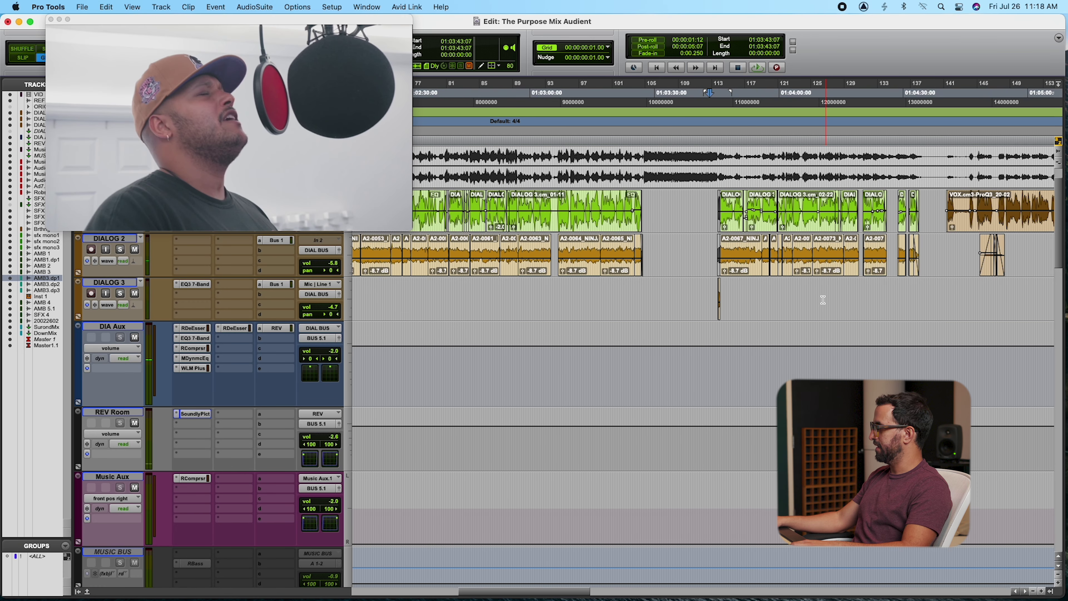
{"action": "key", "text": "super+bracketright"}
{"action": "key", "text": "super+bracketright"}
{"action": "key", "text": "super+bracketright"}
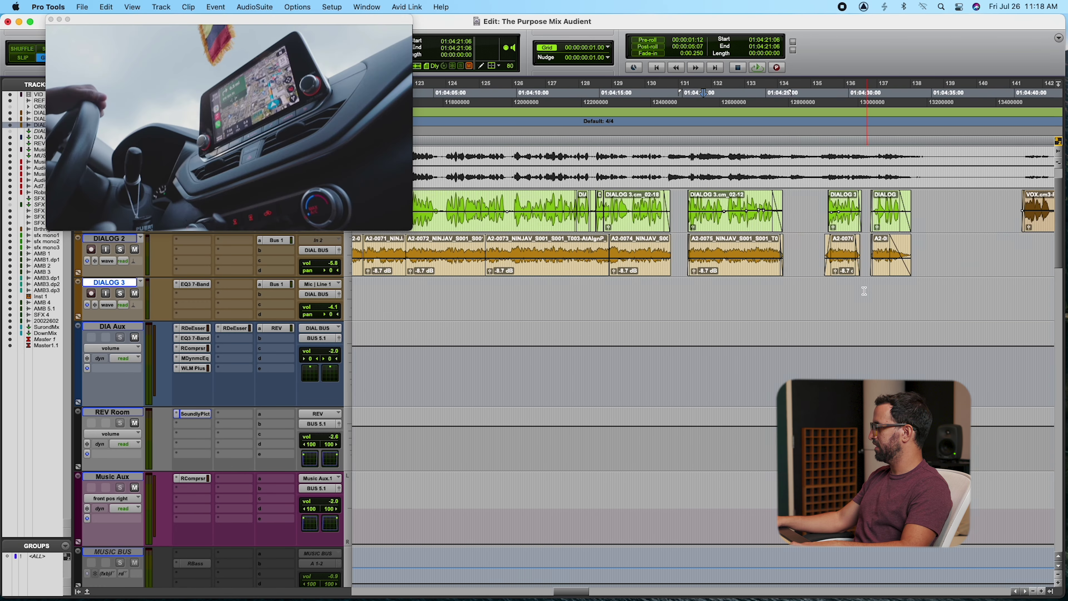
{"action": "left_click", "coordinate": [781, 291]}
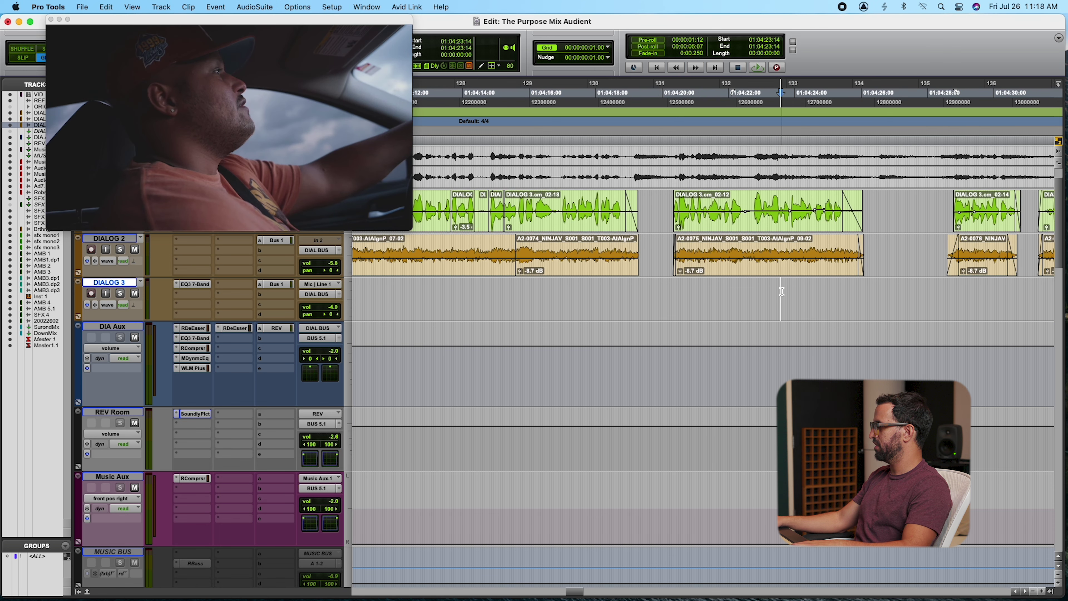
{"action": "key", "text": "space"}
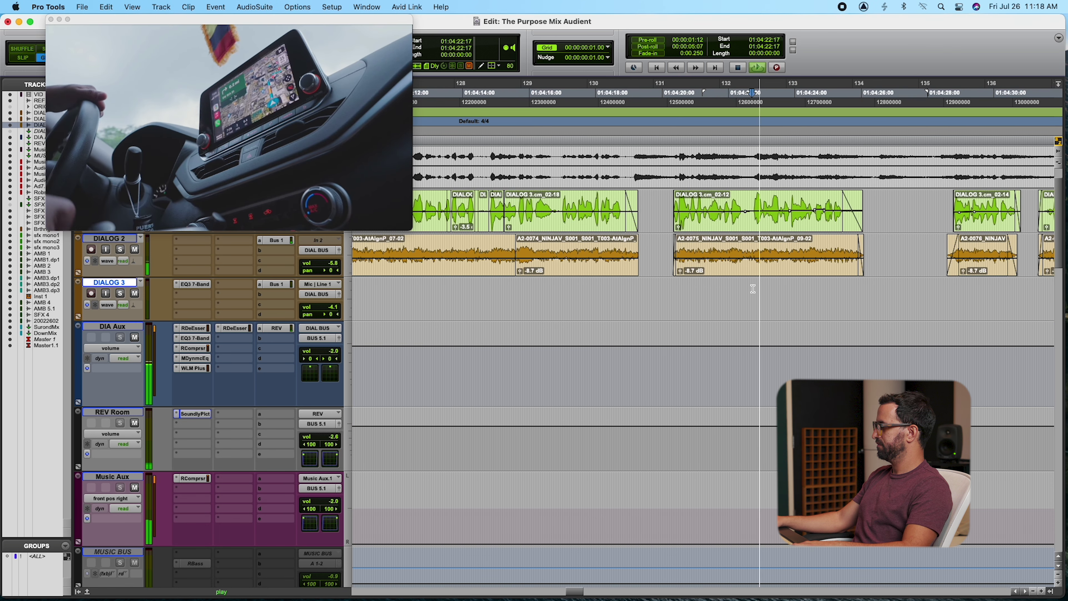
{"action": "key", "text": "super+bracketleft"}
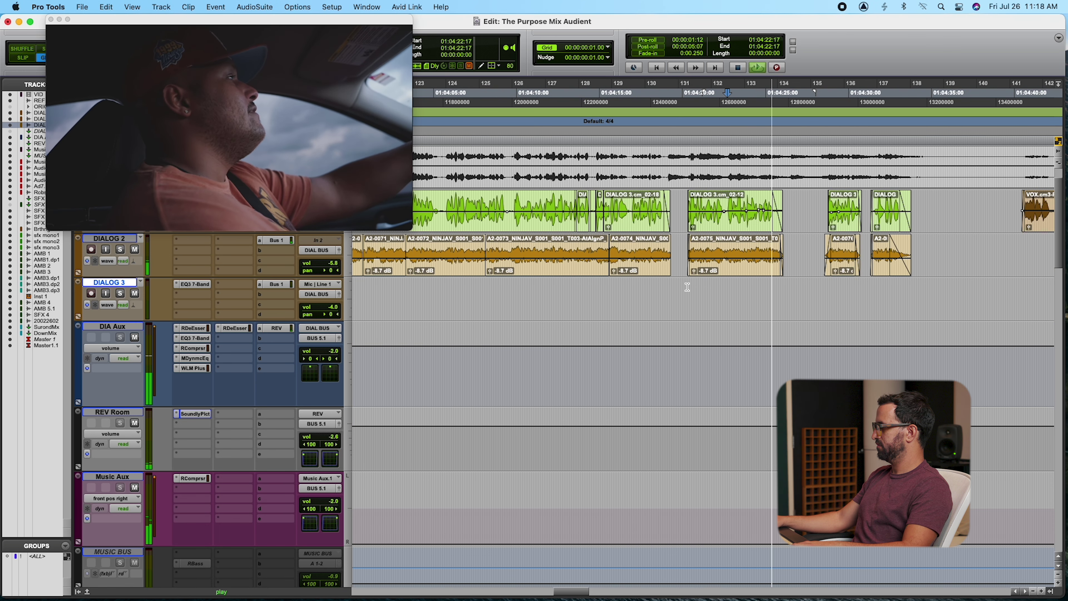
{"action": "key", "text": "super+bracketleft"}
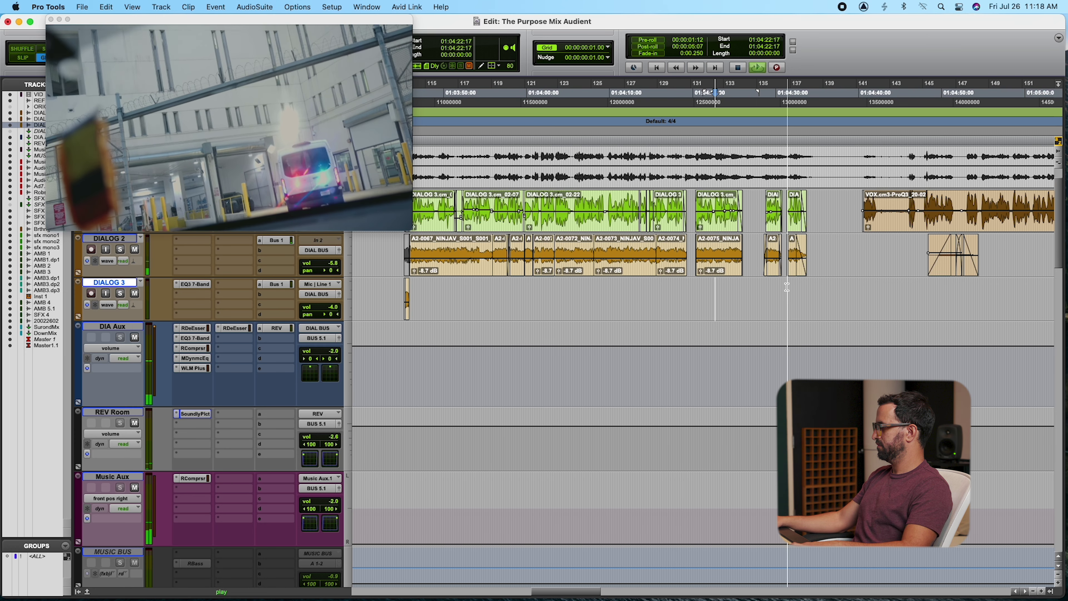
{"action": "key", "text": "super+bracketright"}
{"action": "key", "text": "super+bracketleft"}
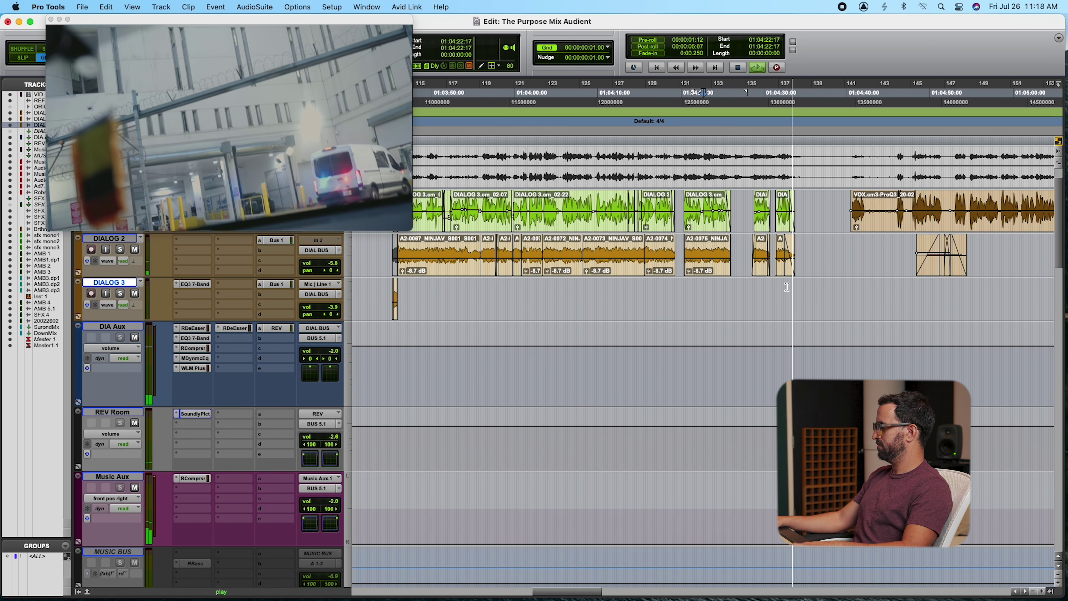
Listen to the Wind-Birds and City Rumble beds from AMB 1.dup1, zooming around bar 141
{"action": "scroll", "coordinate": [786, 287], "scroll_direction": "down", "scroll_amount": 15}
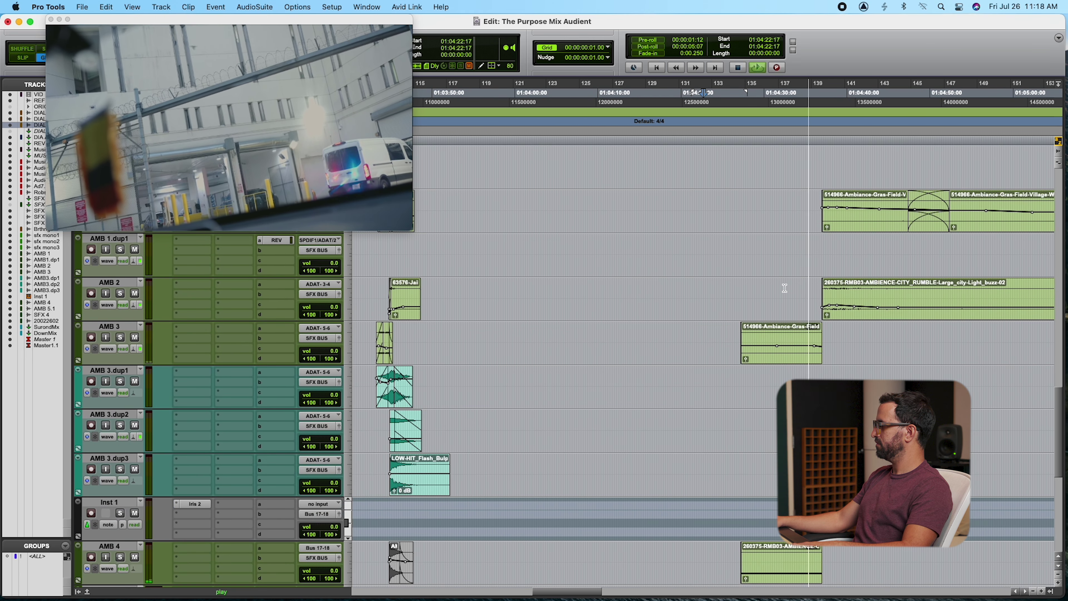
{"action": "key", "text": "super+bracketleft"}
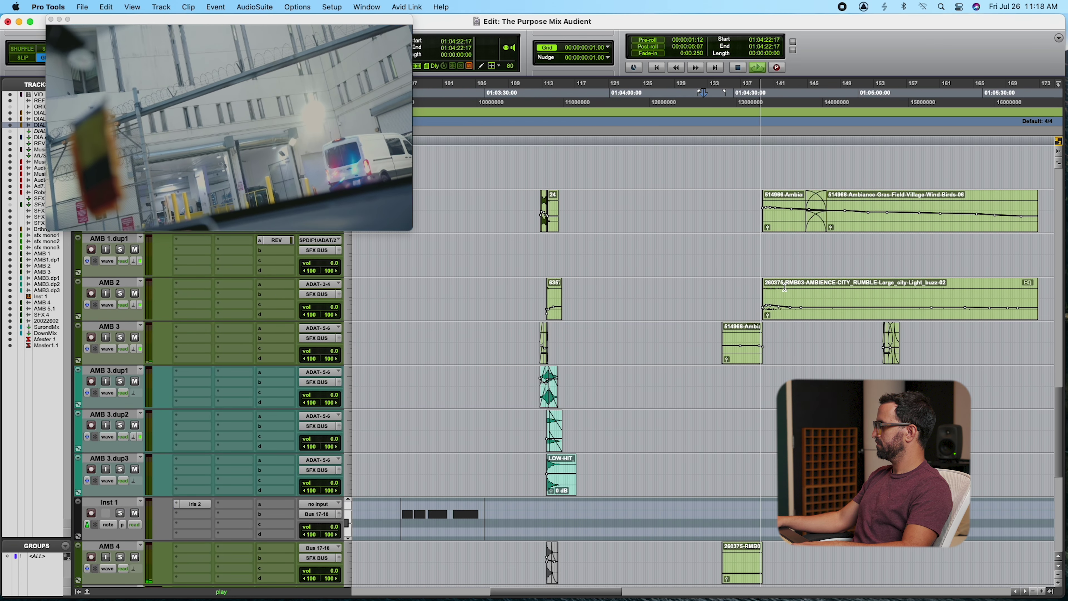
{"action": "left_click", "coordinate": [773, 255]}
{"action": "key", "text": "super+bracketright"}
{"action": "key", "text": "super+bracketright"}
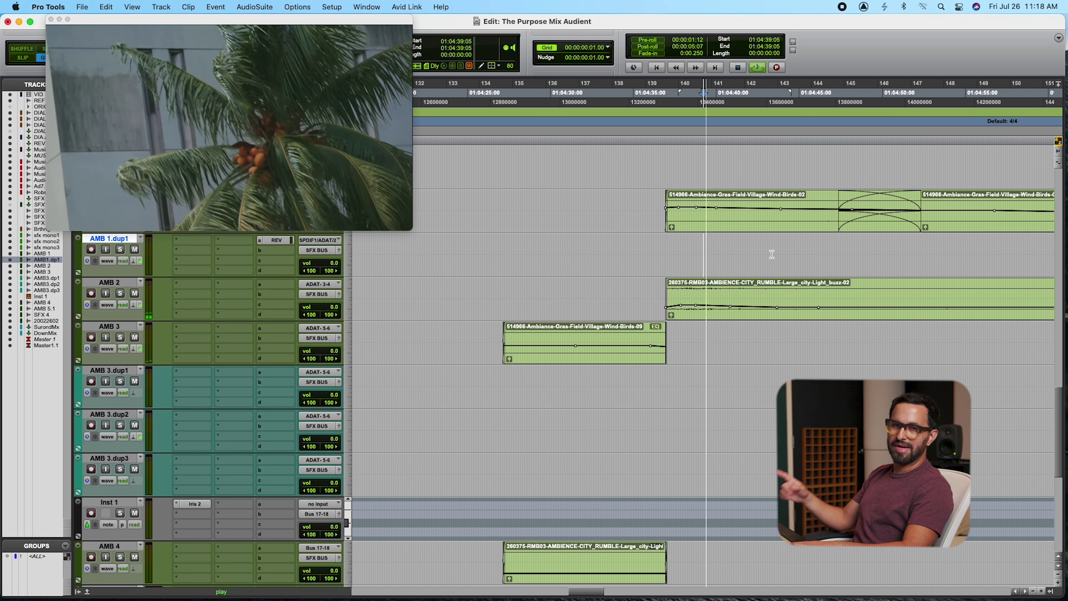
{"action": "key", "text": "super+bracketleft"}
{"action": "key", "text": "super+bracketleft"}
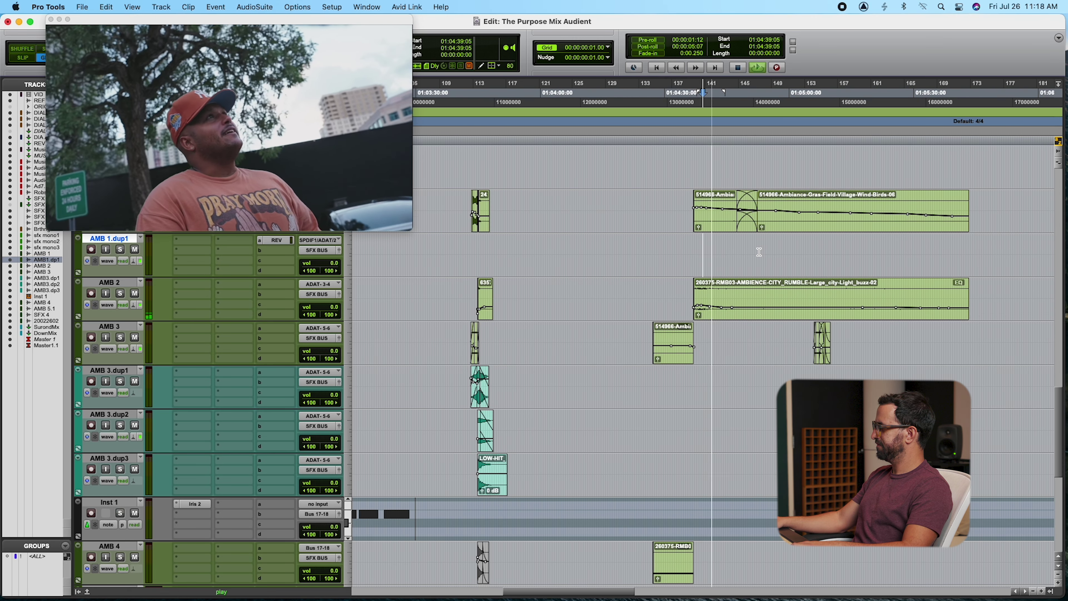
{"action": "key", "text": "super+bracketright"}
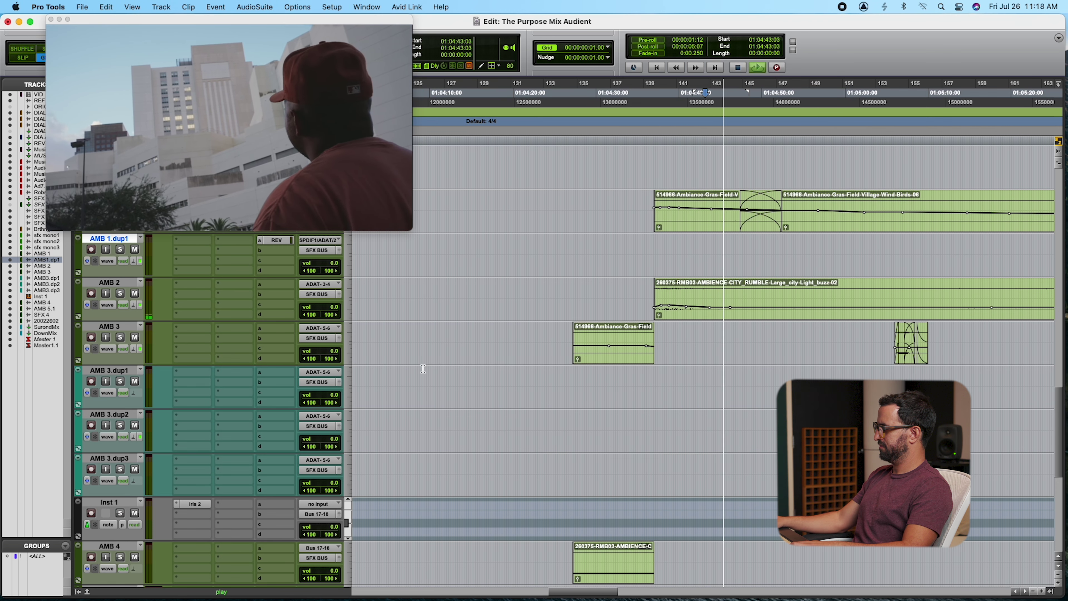
Scroll the Edit window up to the SFX BUS track
{"action": "scroll", "coordinate": [418, 368], "scroll_direction": "up", "scroll_amount": 5}
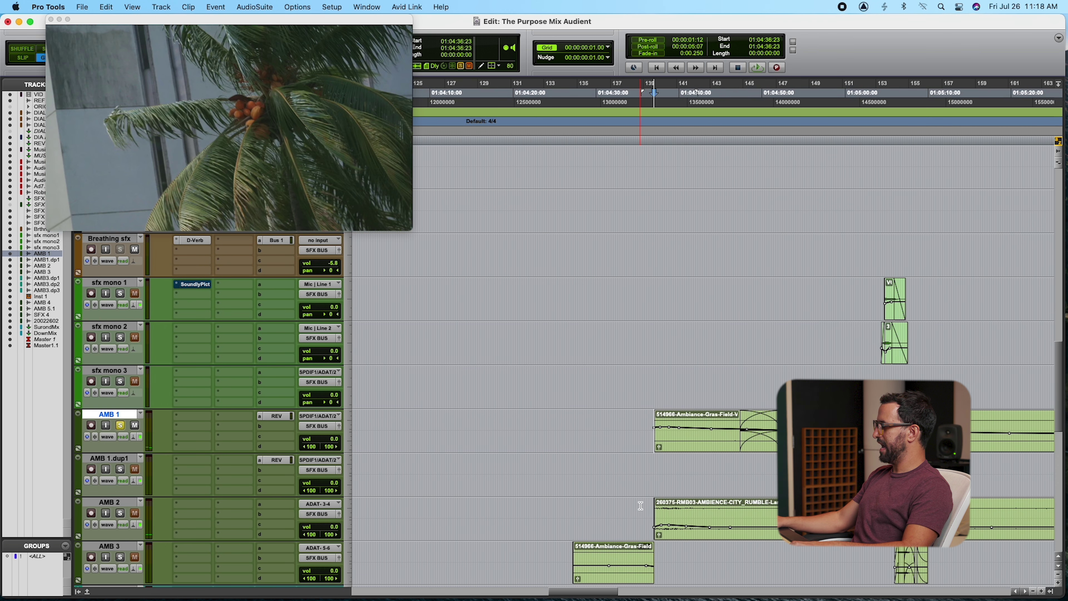
{"action": "scroll", "coordinate": [583, 500], "scroll_direction": "up", "scroll_amount": 2}
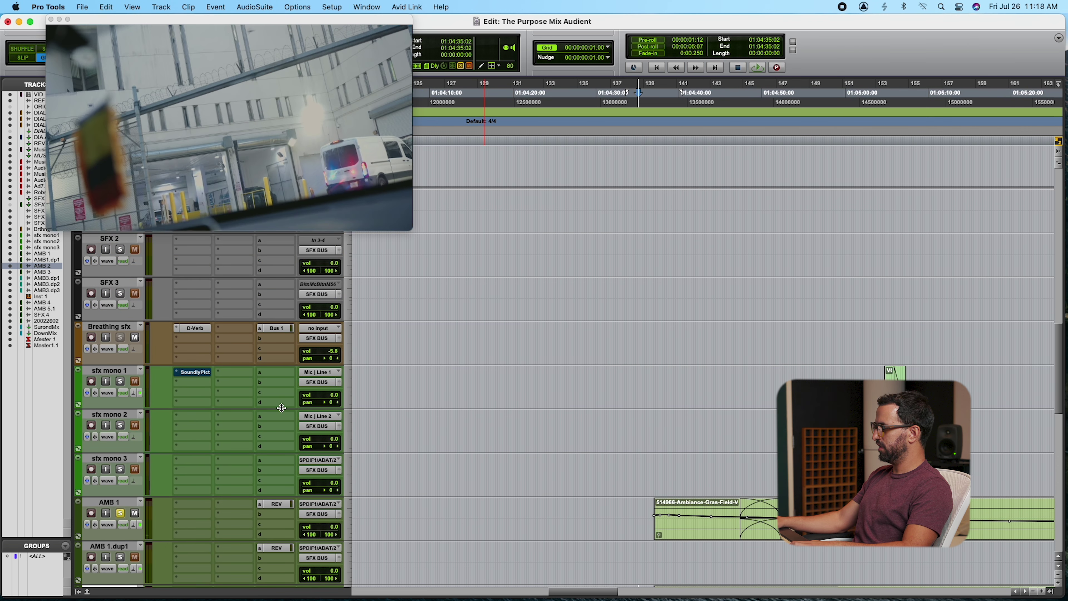
{"action": "scroll", "coordinate": [281, 408], "scroll_direction": "up", "scroll_amount": 3}
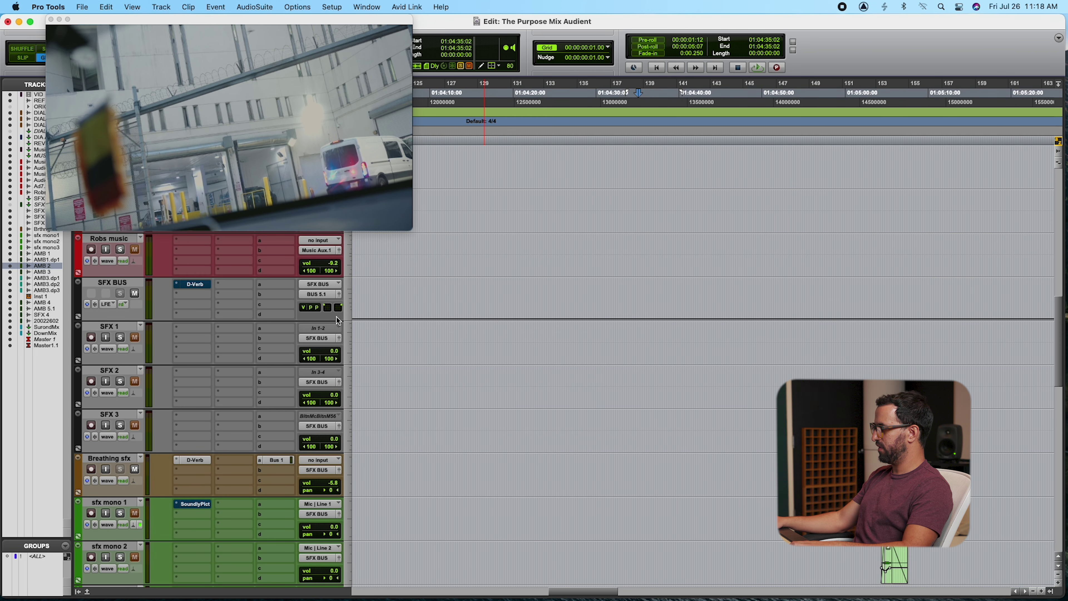
{"action": "left_click", "coordinate": [340, 295]}
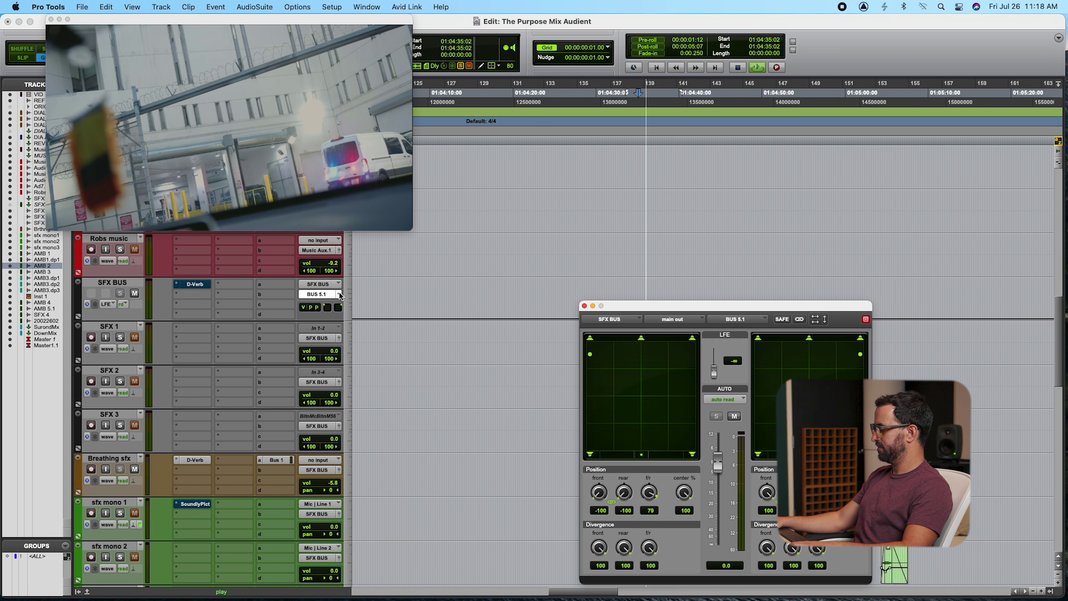
{"action": "left_click_drag", "start_coordinate": [641, 306], "coordinate": [705, 280]}
{"action": "scroll", "coordinate": [439, 372], "scroll_direction": "down", "scroll_amount": 5}
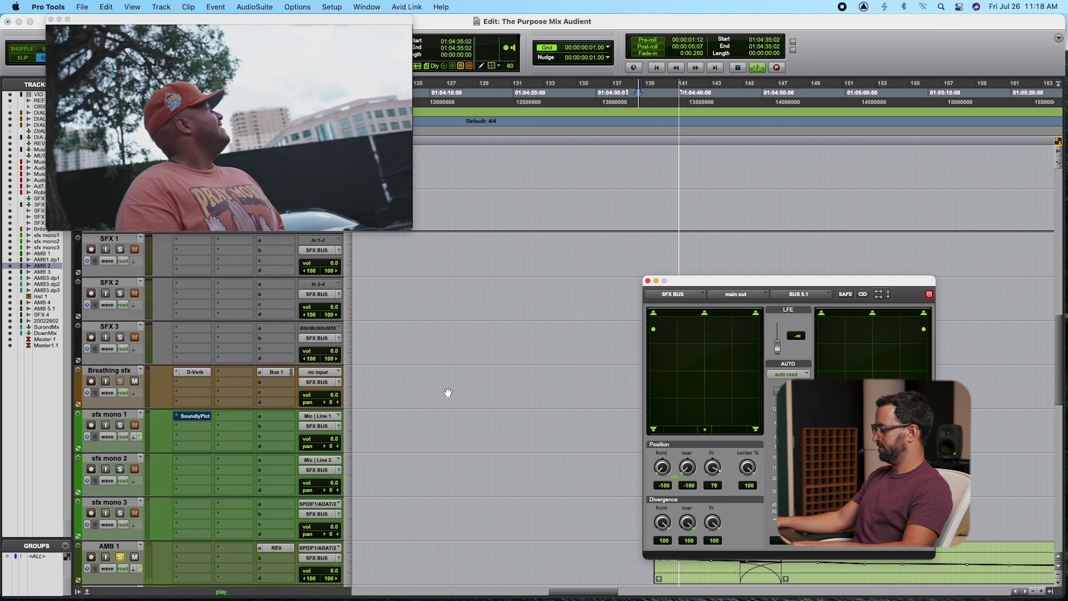
{"action": "scroll", "coordinate": [447, 392], "scroll_direction": "down", "scroll_amount": 1}
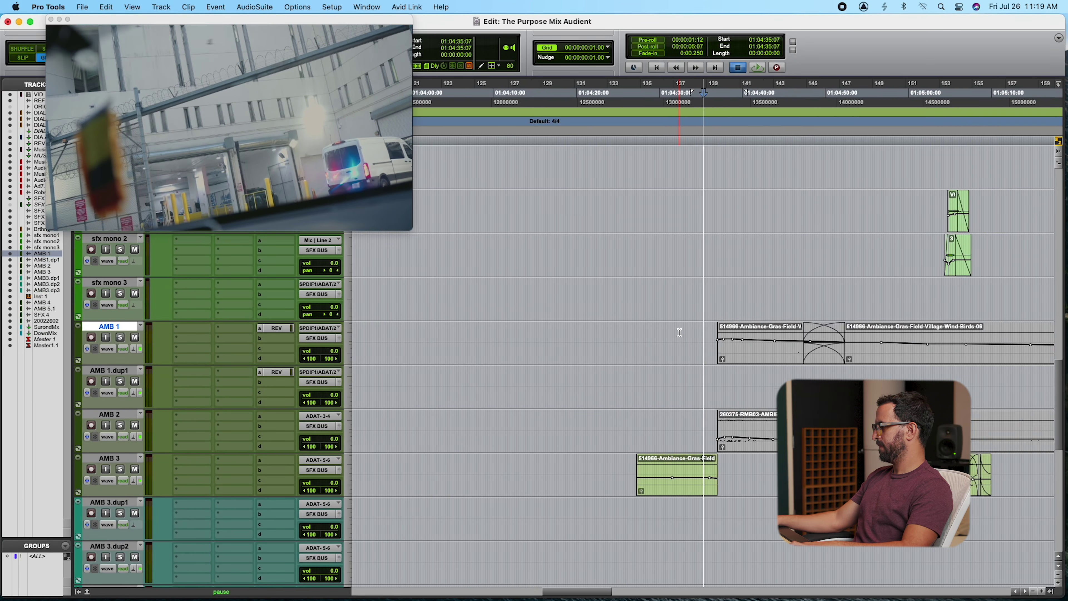
Play from the edit point, zooming out to see the surrounding ambience
{"action": "key", "text": "super+bracketright"}
{"action": "key", "text": "super+bracketright"}
{"action": "key", "text": "space"}
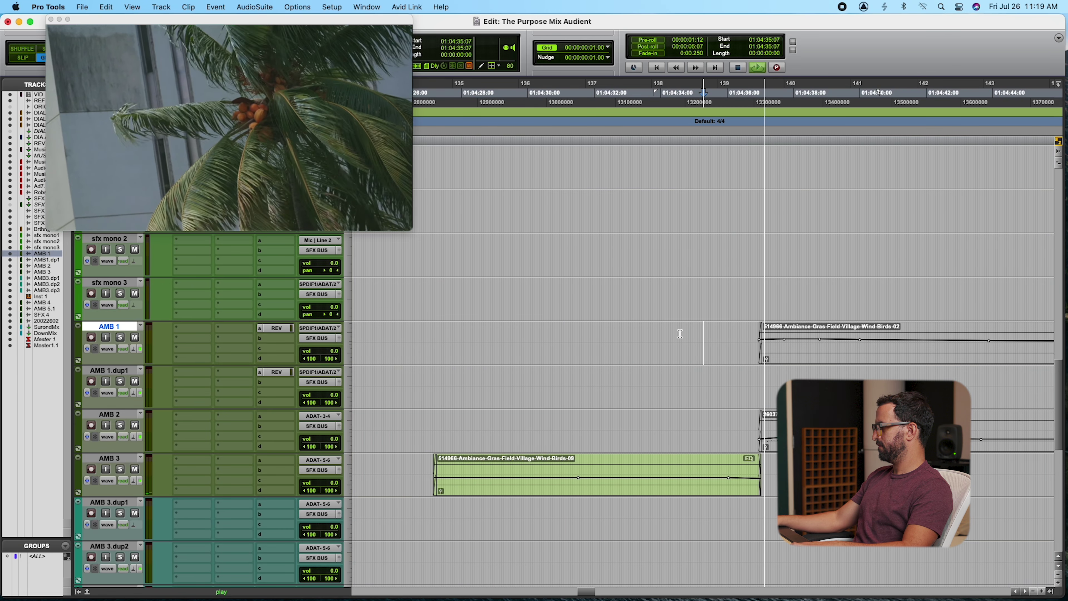
{"action": "key", "text": "super+bracketleft"}
{"action": "key", "text": "super+bracketleft"}
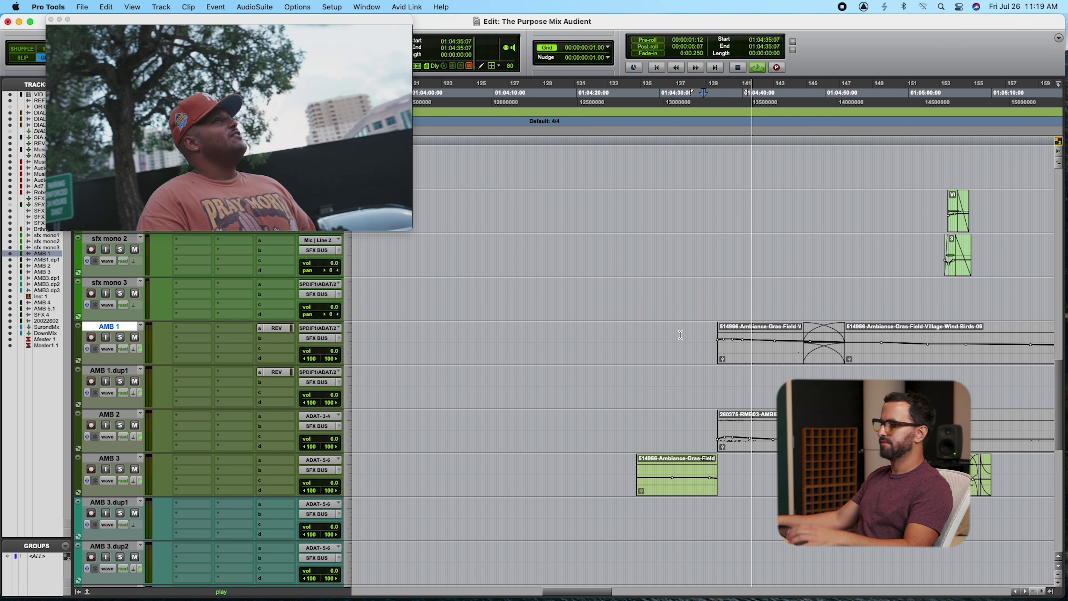
{"action": "key", "text": "super+bracketleft"}
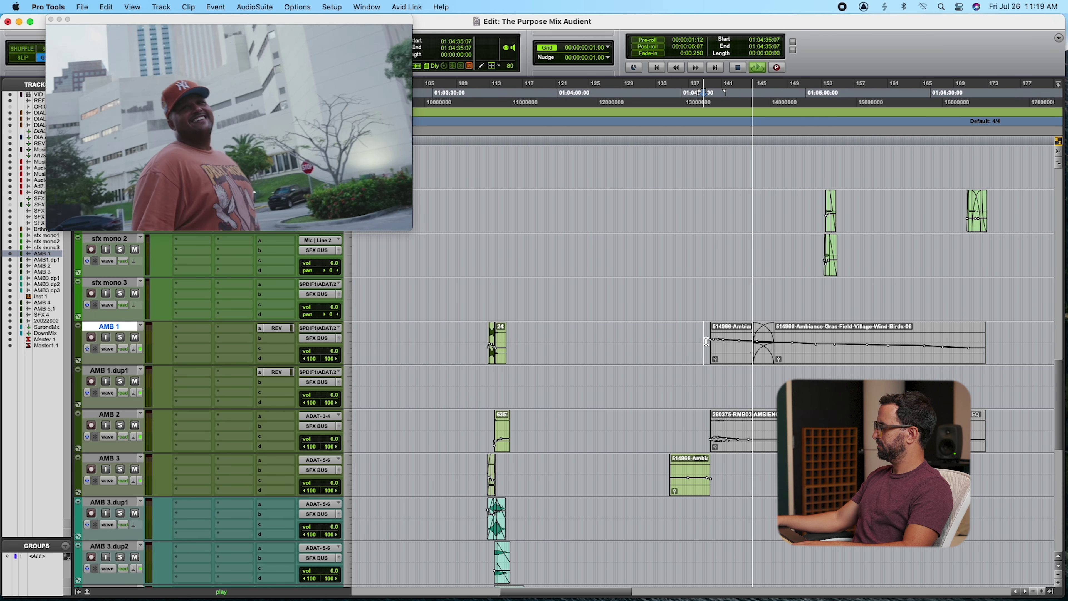
Set the edit point on AMB 1 at 01:04:36:23 and play through the crossfade
{"action": "left_click_drag", "start_coordinate": [707, 341], "coordinate": [992, 416]}
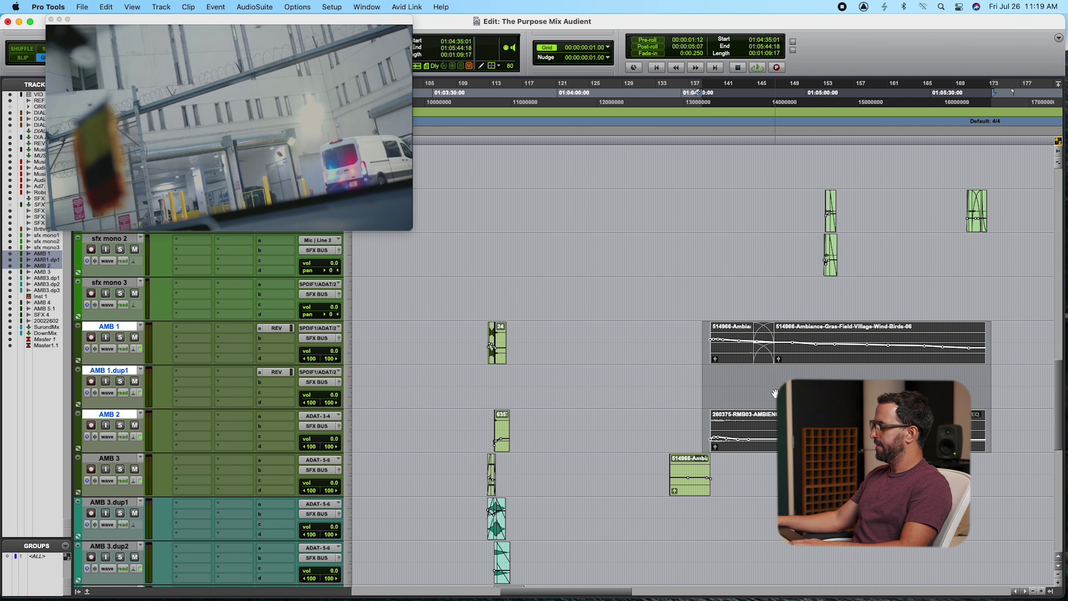
{"action": "left_click", "coordinate": [775, 393], "text": "shift"}
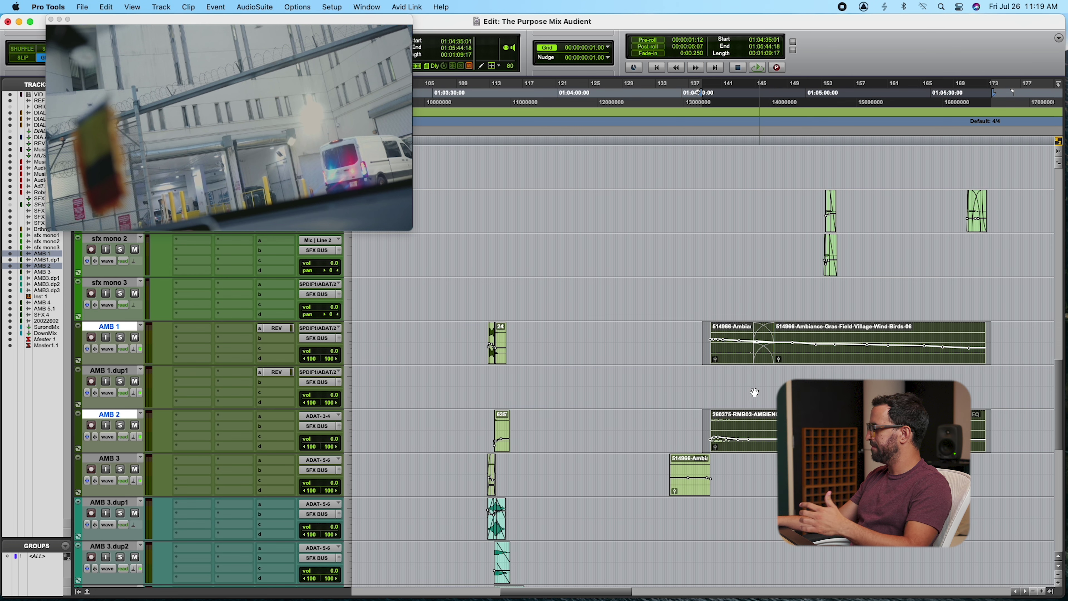
{"action": "left_click", "coordinate": [707, 348]}
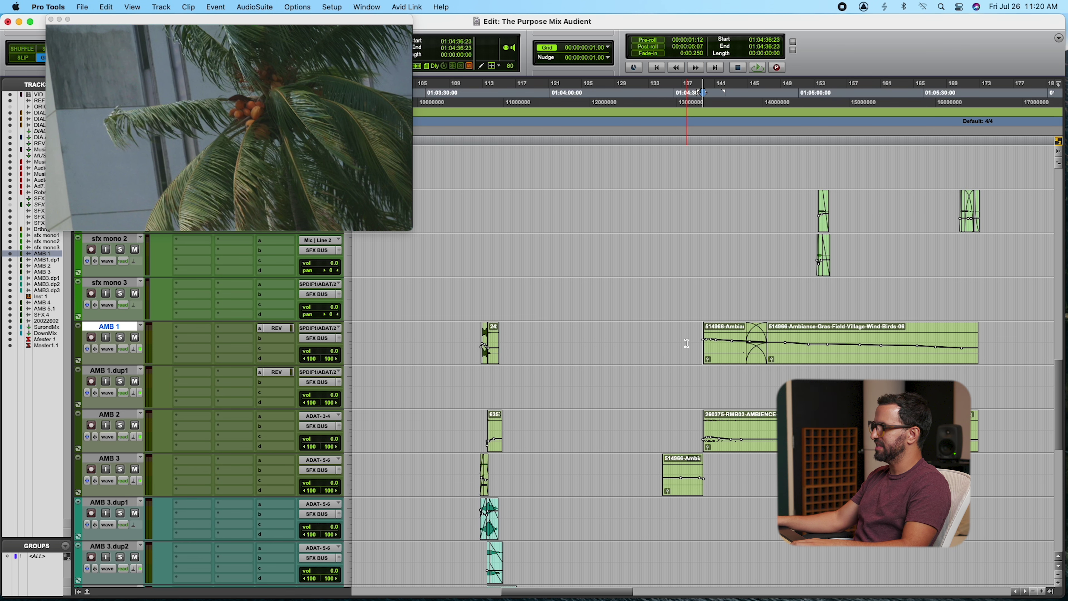
{"action": "key", "text": "super+bracketright"}
{"action": "key", "text": "super+bracketright"}
{"action": "key", "text": "super+bracketright"}
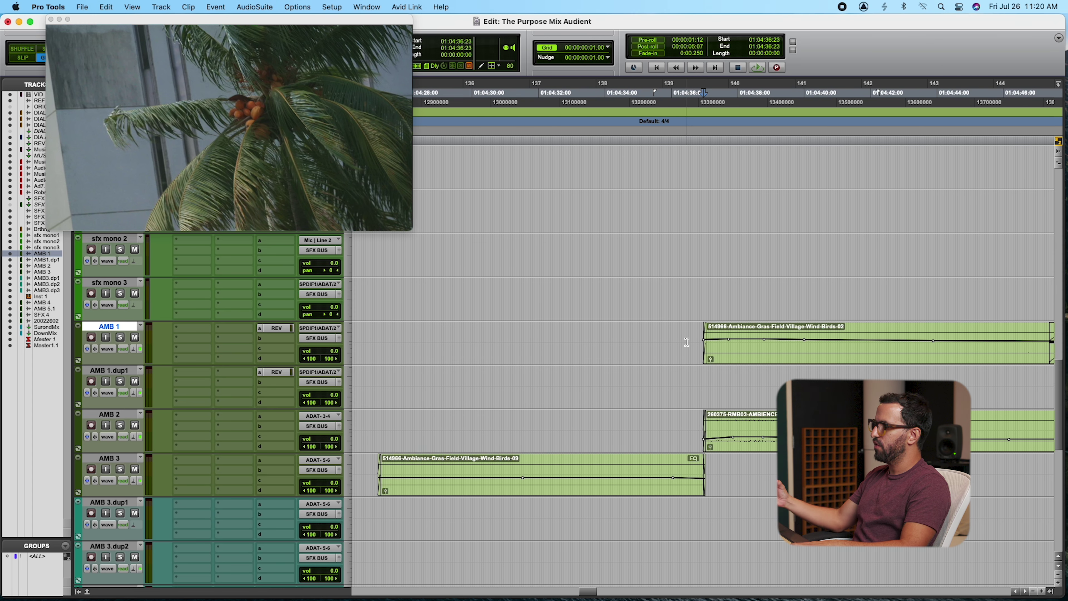
{"action": "key", "text": "super+bracketleft"}
{"action": "key", "text": "super+bracketleft"}
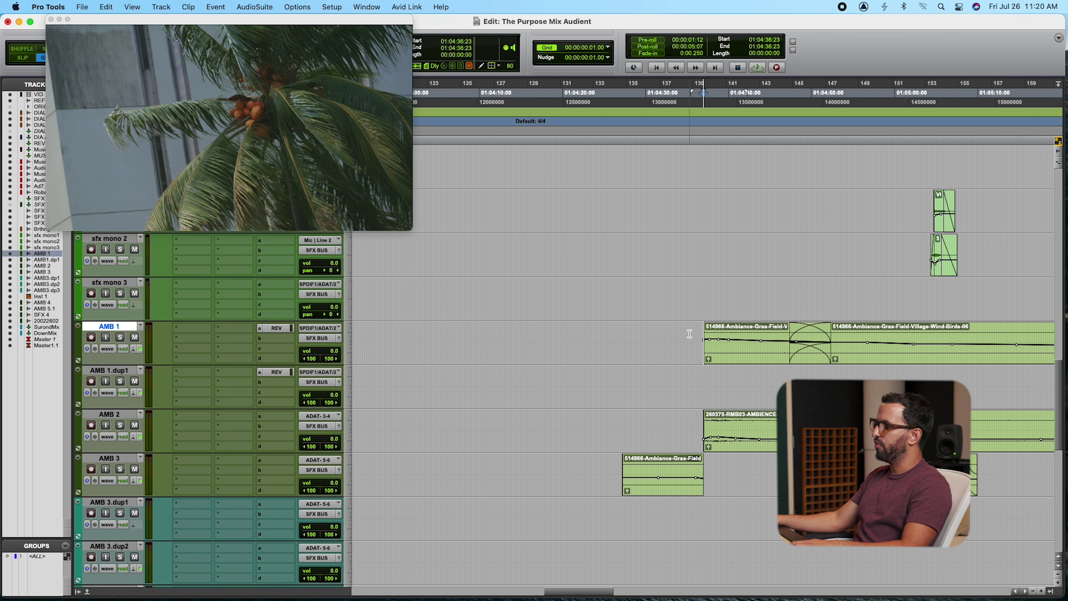
{"action": "key", "text": "super+bracketleft"}
{"action": "key", "text": "space"}
{"action": "key", "text": "super+bracketright"}
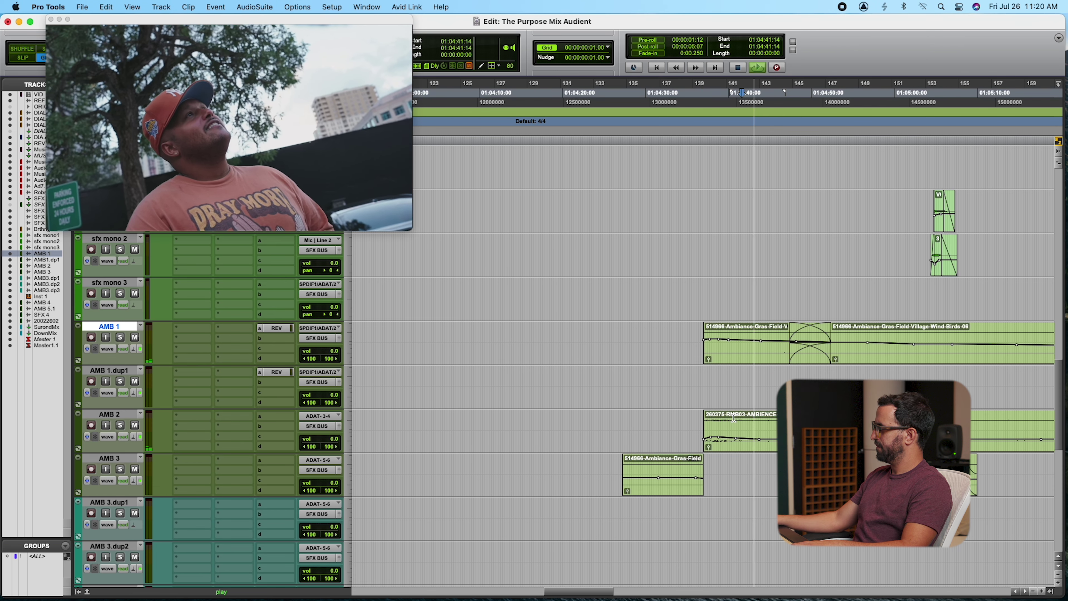
{"action": "key", "text": "super+bracketleft"}
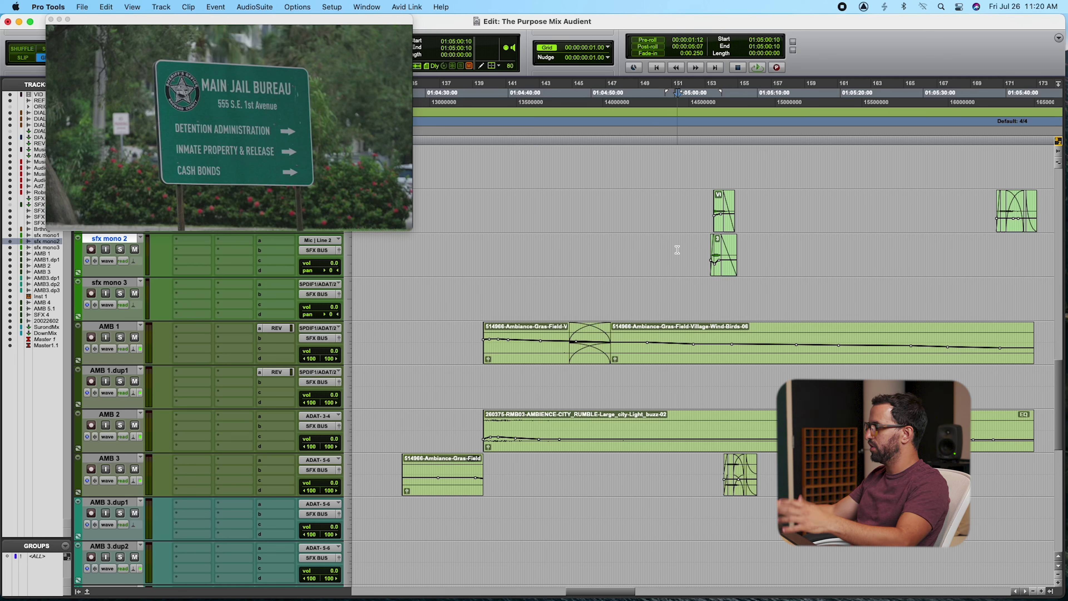
Start playback at 01:05:01:06, zoomed in on the car effects on the sfx mono tracks
{"action": "left_click", "coordinate": [685, 248]}
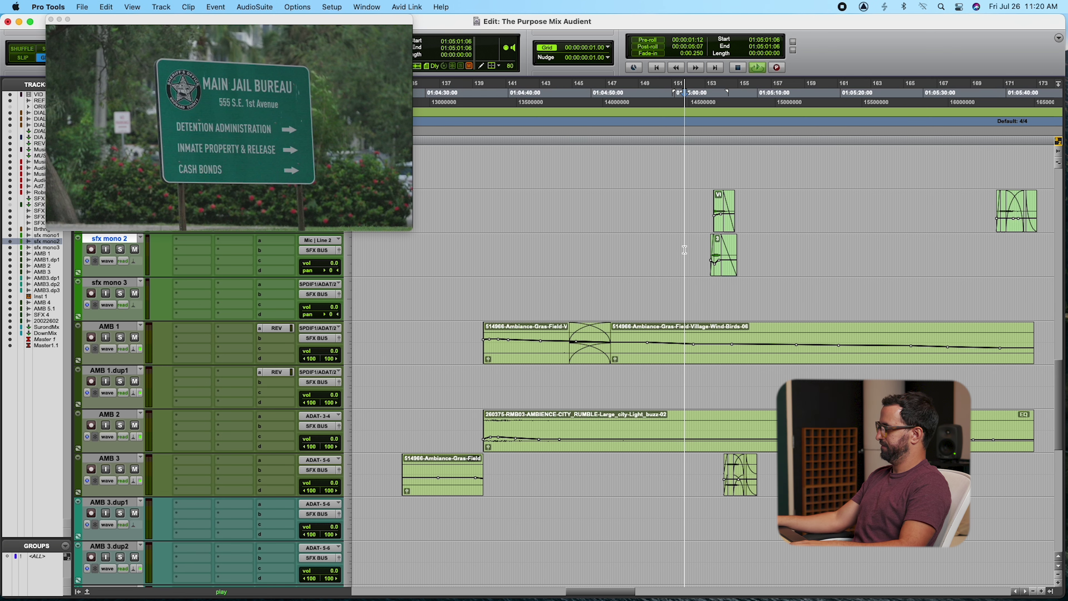
{"action": "key", "text": "super+bracketright"}
{"action": "key", "text": "super+bracketright"}
{"action": "key", "text": "space"}
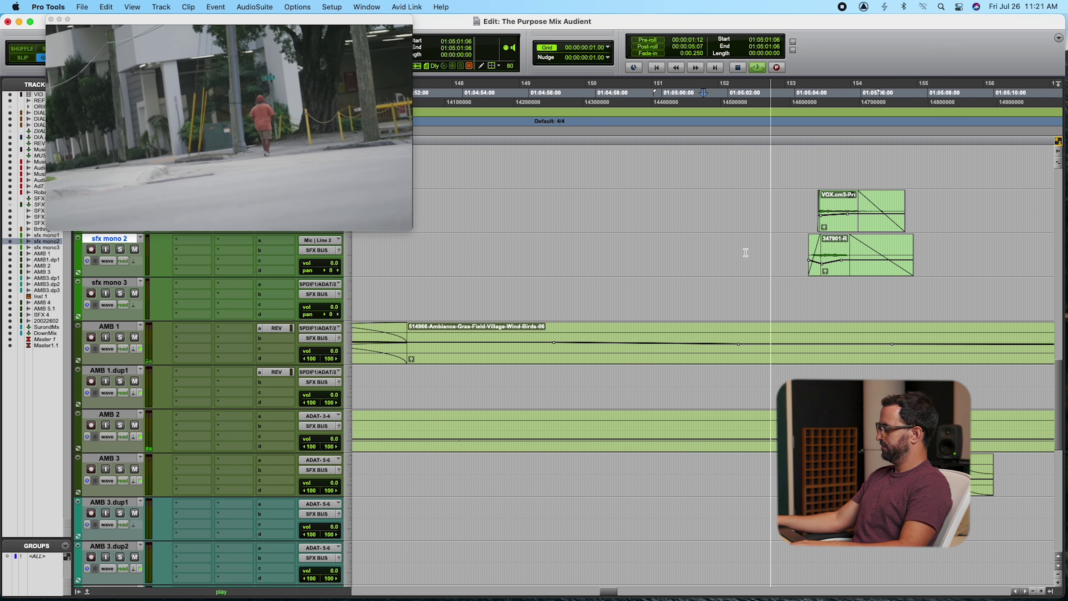
Solo sfx mono 2 at 01:05:03:01 and play the car clip
{"action": "key", "text": "super+bracketleft"}
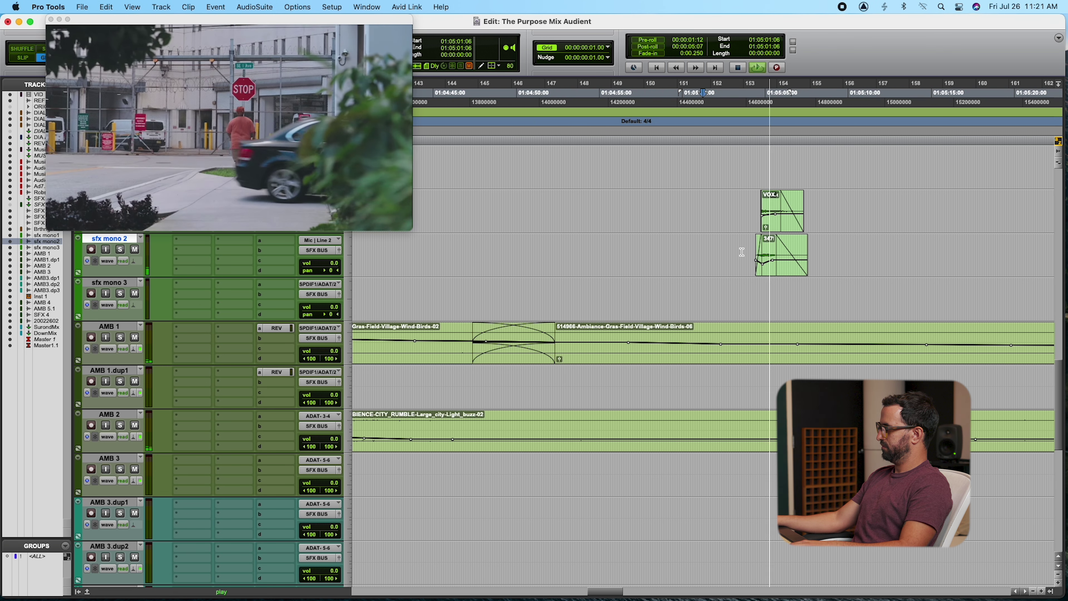
{"action": "key", "text": "super+bracketleft"}
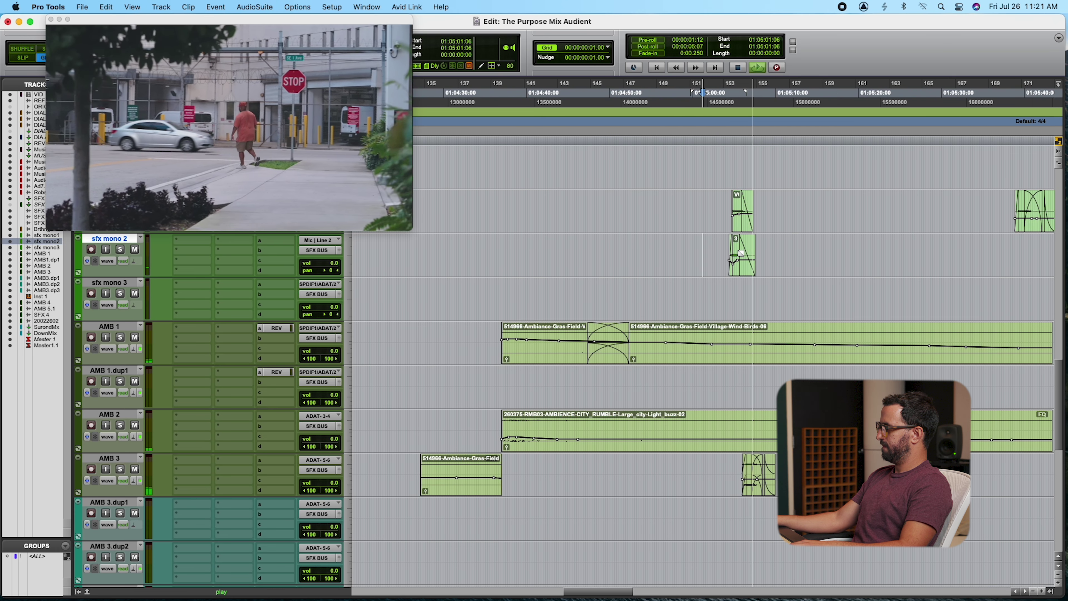
{"action": "key", "text": "space"}
{"action": "left_click", "coordinate": [722, 237]}
{"action": "key", "text": "shift+s"}
{"action": "key", "text": "space"}
{"action": "key", "text": "space"}
{"action": "key", "text": "super+bracketright"}
{"action": "key", "text": "super+bracketright"}
{"action": "key", "text": "super+bracketright"}
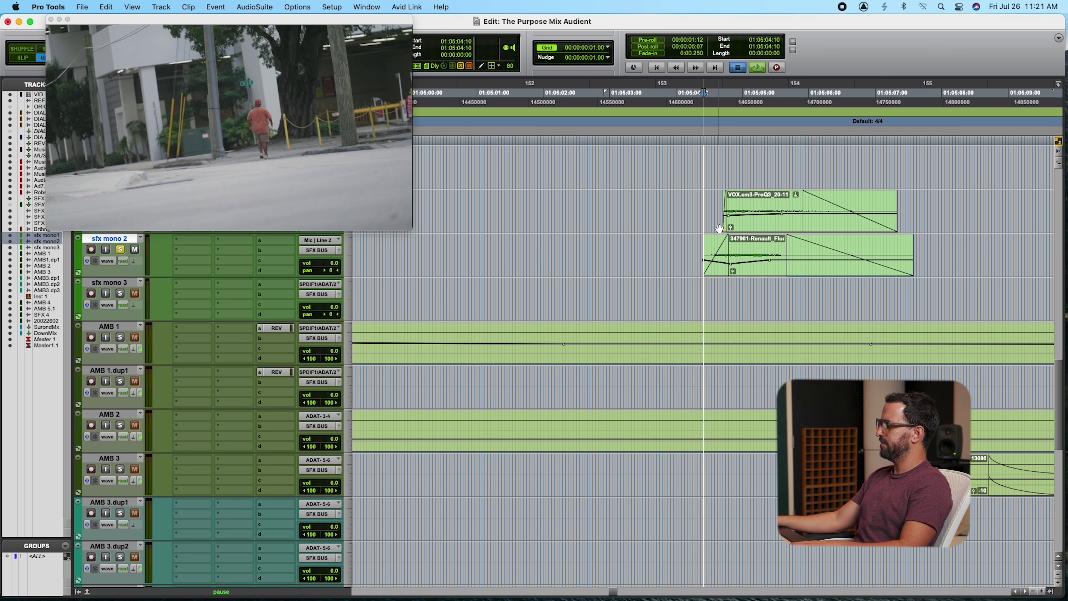
{"action": "key", "text": "space"}
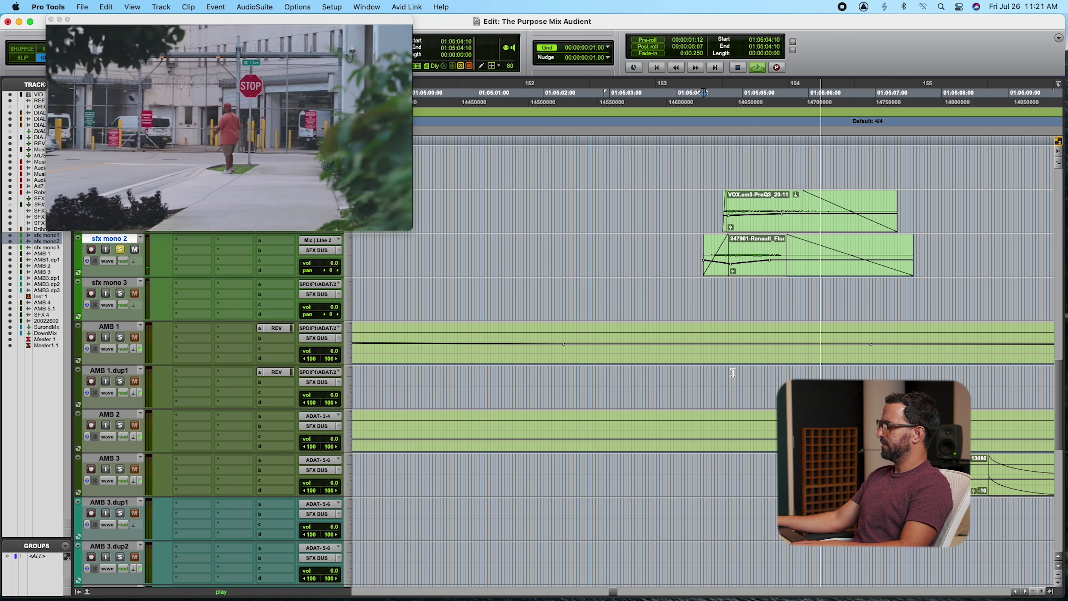
Solo AMB 3 and play its effect from 01:05:06:00
{"action": "left_click", "coordinate": [737, 466]}
{"action": "key", "text": "shift+s"}
{"action": "key", "text": "space"}
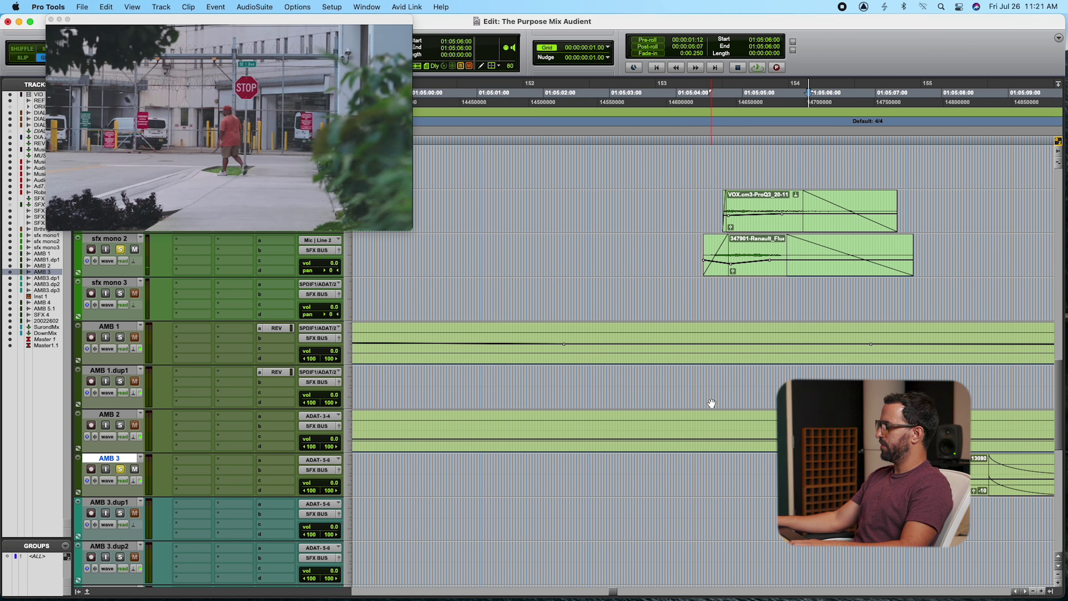
{"action": "key", "text": "super+bracketleft"}
{"action": "key", "text": "super+bracketleft"}
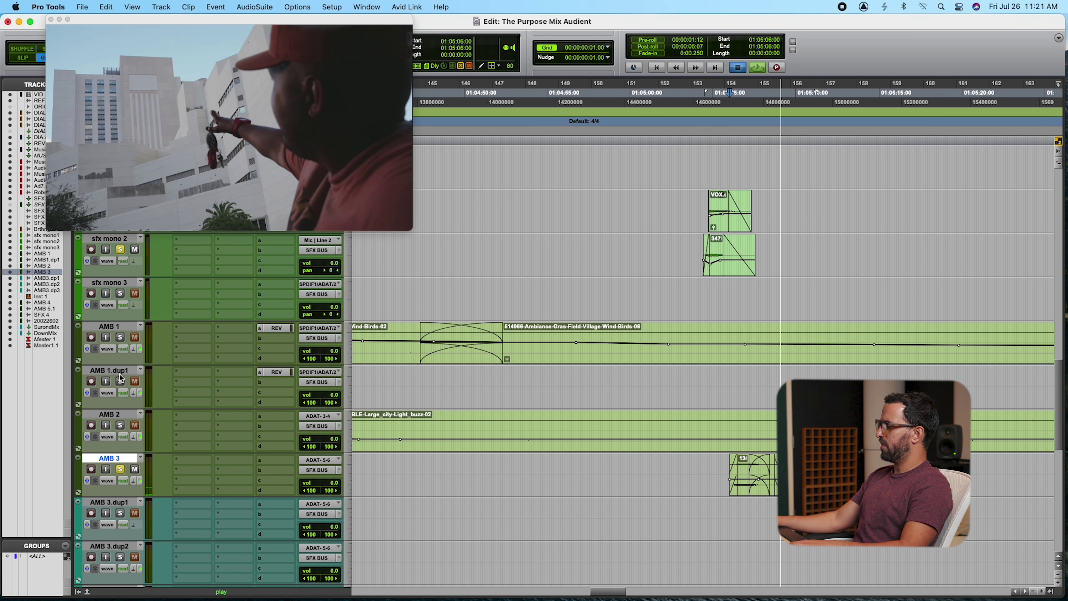
{"action": "key", "text": "space"}
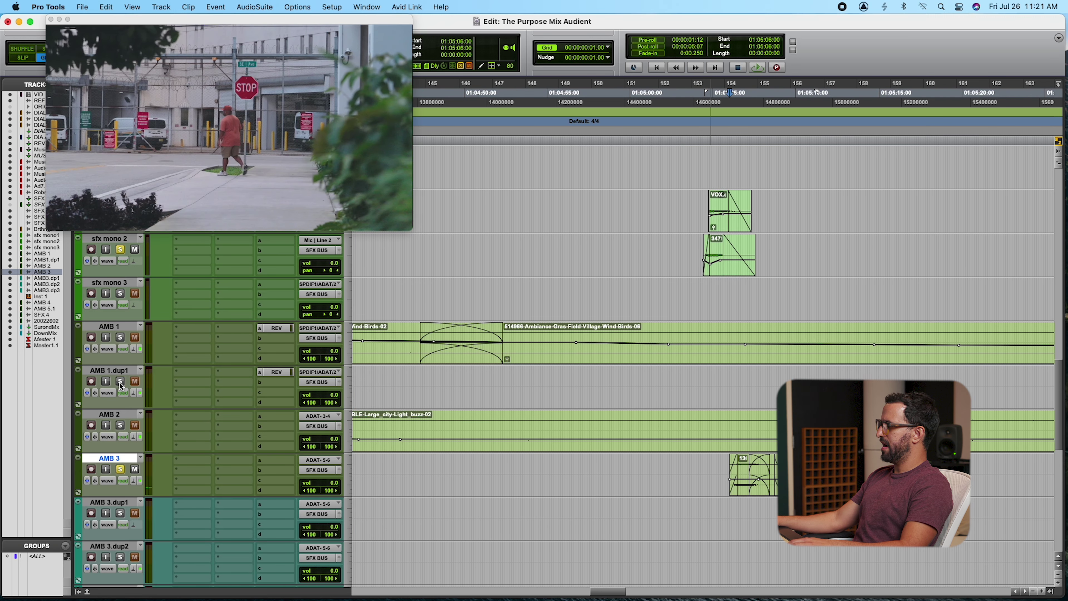
Place the insertion point at 01:05:03:07 on sfx mono 2 for full-mix playback
{"action": "left_click", "coordinate": [684, 246]}
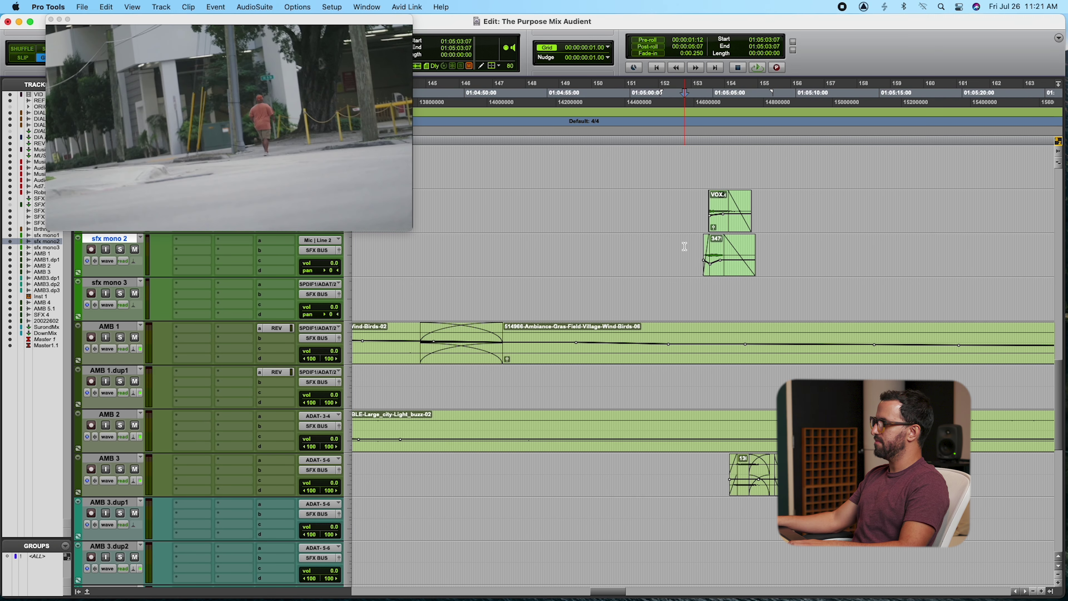
{"action": "key", "text": "super+bracketright"}
{"action": "key", "text": "super+bracketright"}
{"action": "key", "text": "super+bracketleft"}
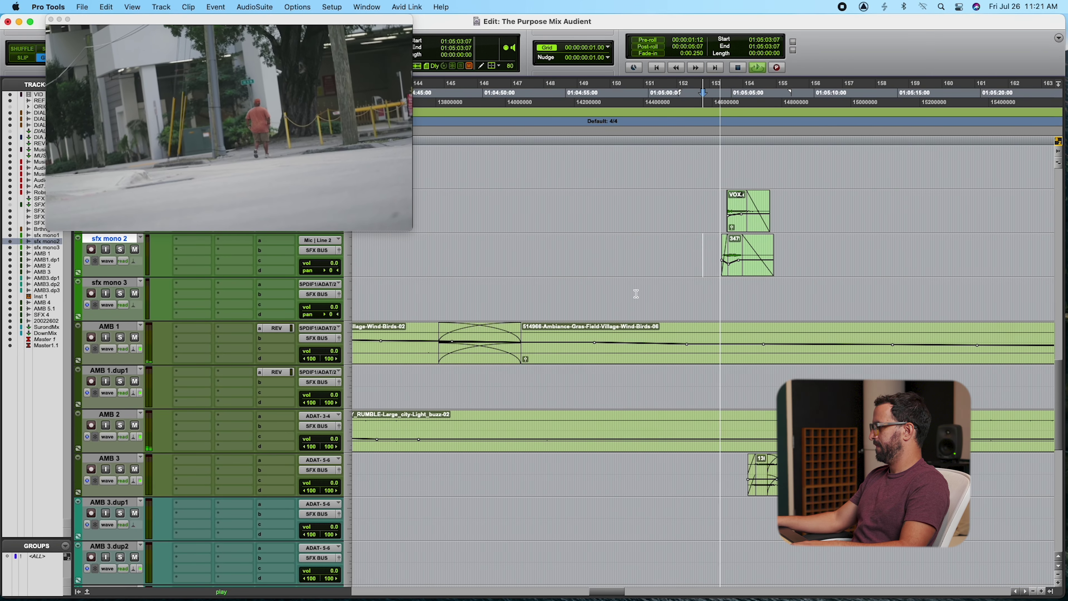
Keep the mix playing, zooming the timeline out and back in to follow the scene
{"action": "key", "text": "r"}
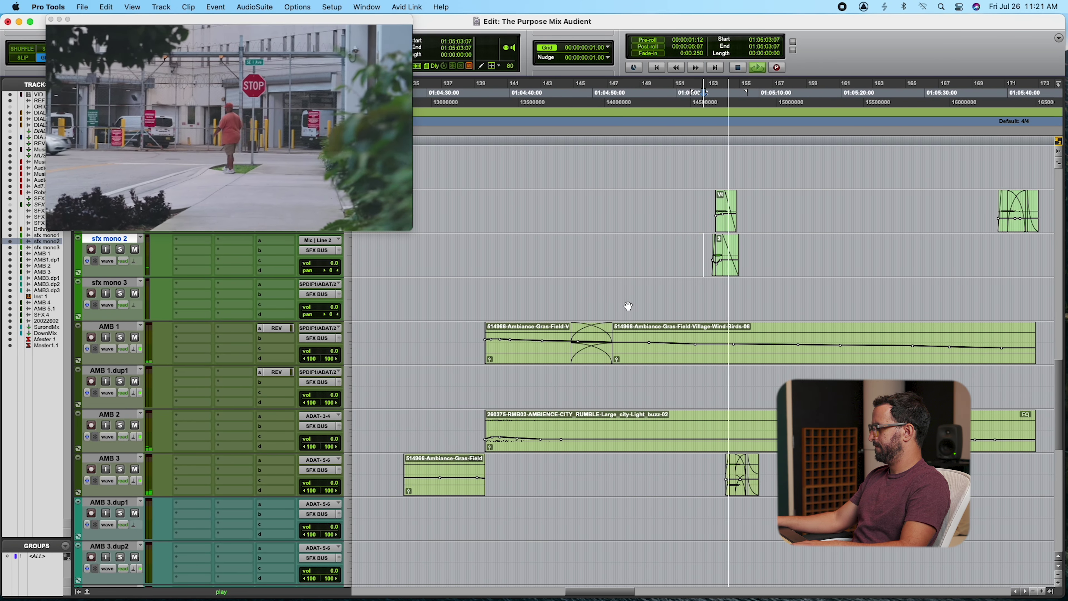
{"action": "key", "text": "r"}
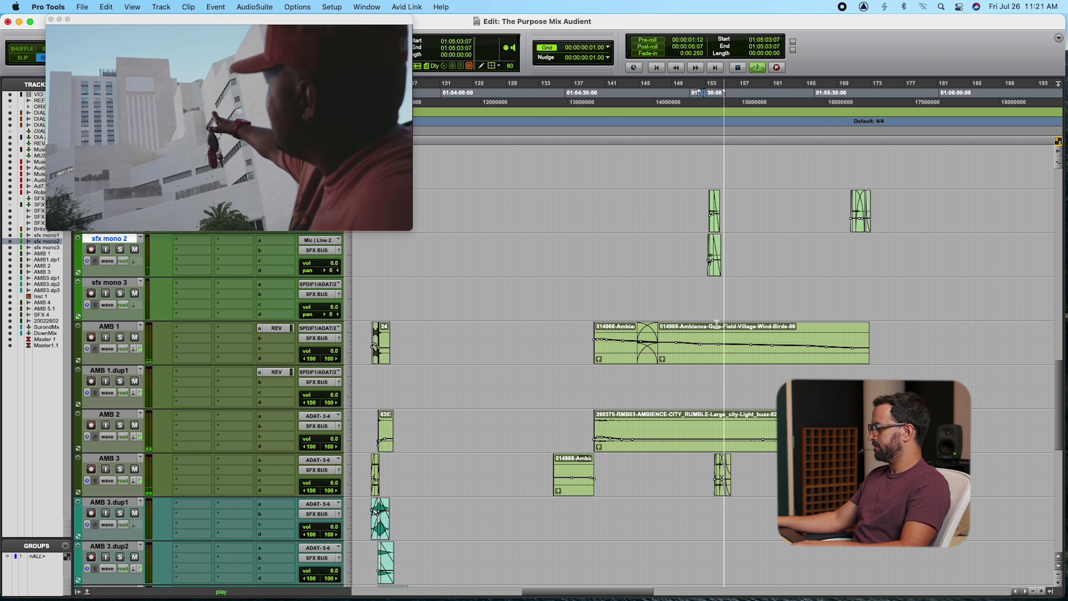
{"action": "key", "text": "r"}
{"action": "key", "text": "t"}
{"action": "key", "text": "r"}
{"action": "key", "text": "r"}
{"action": "key", "text": "r"}
{"action": "key", "text": "t"}
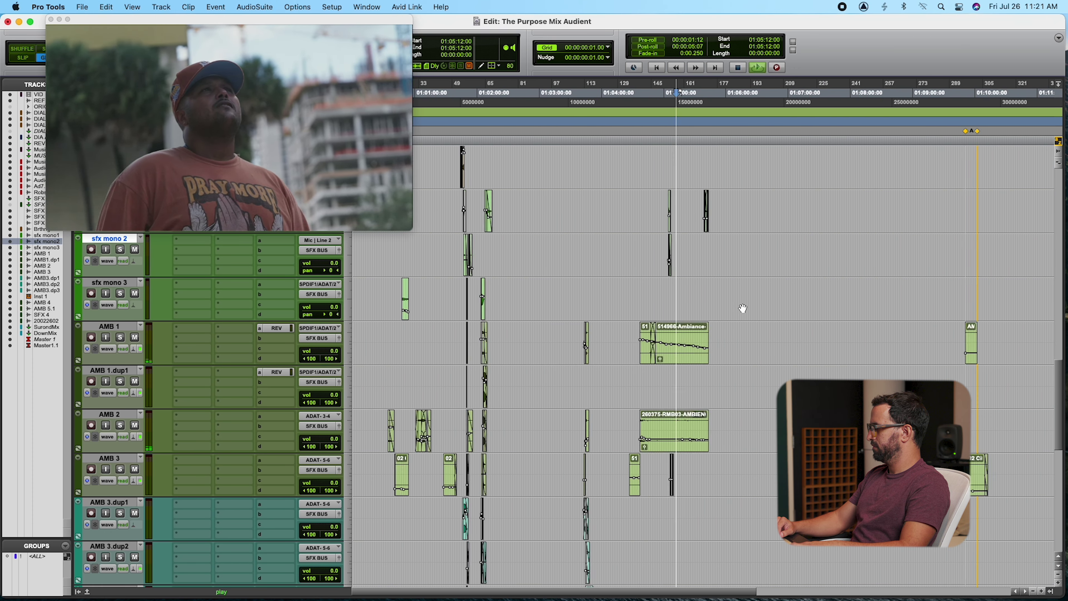
{"action": "key", "text": "t"}
Save the session and bring the Audient ORIA monitoring window to the front
{"action": "key", "text": "super+s"}
{"action": "key", "text": "t"}
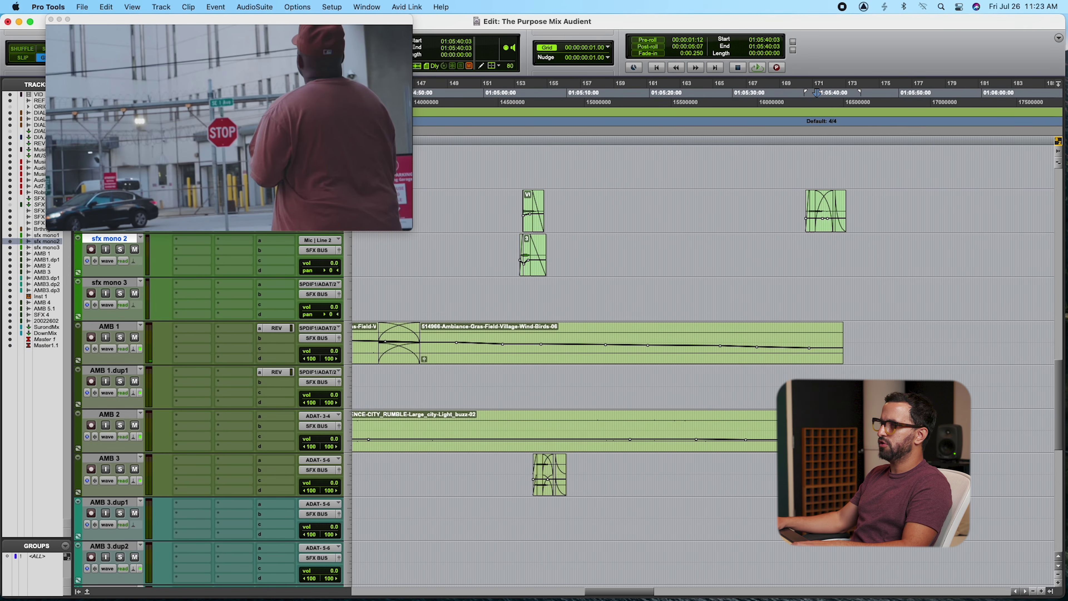
{"action": "key", "text": "super+Tab"}
Move the ORIA window up and right and shrink the video window to reveal the monitoring settings
{"action": "left_click_drag", "start_coordinate": [510, 310], "coordinate": [862, 119]}
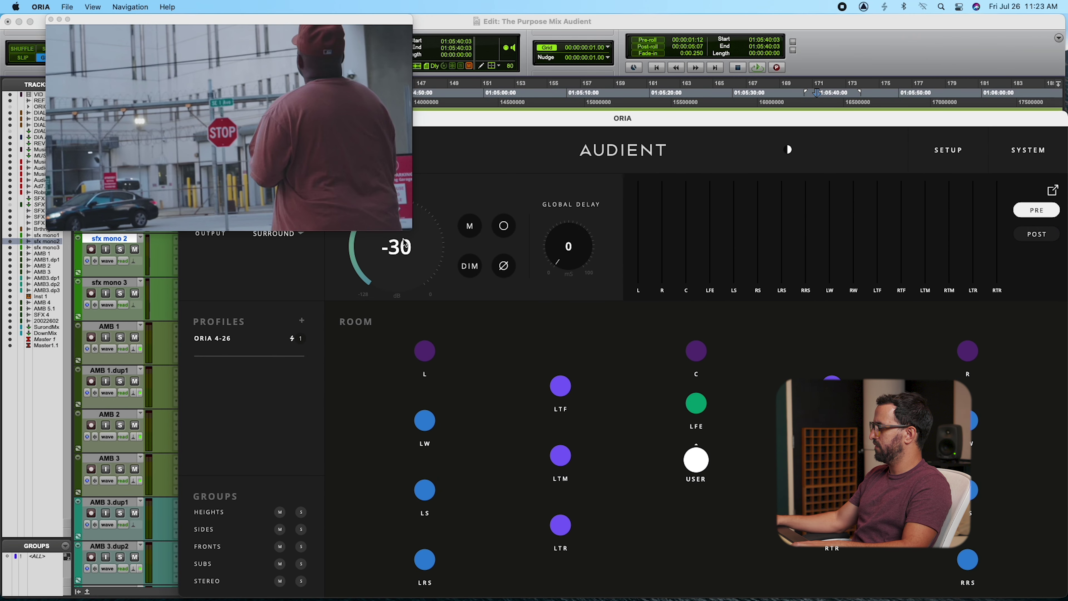
{"action": "left_click_drag", "start_coordinate": [411, 229], "coordinate": [308, 171]}
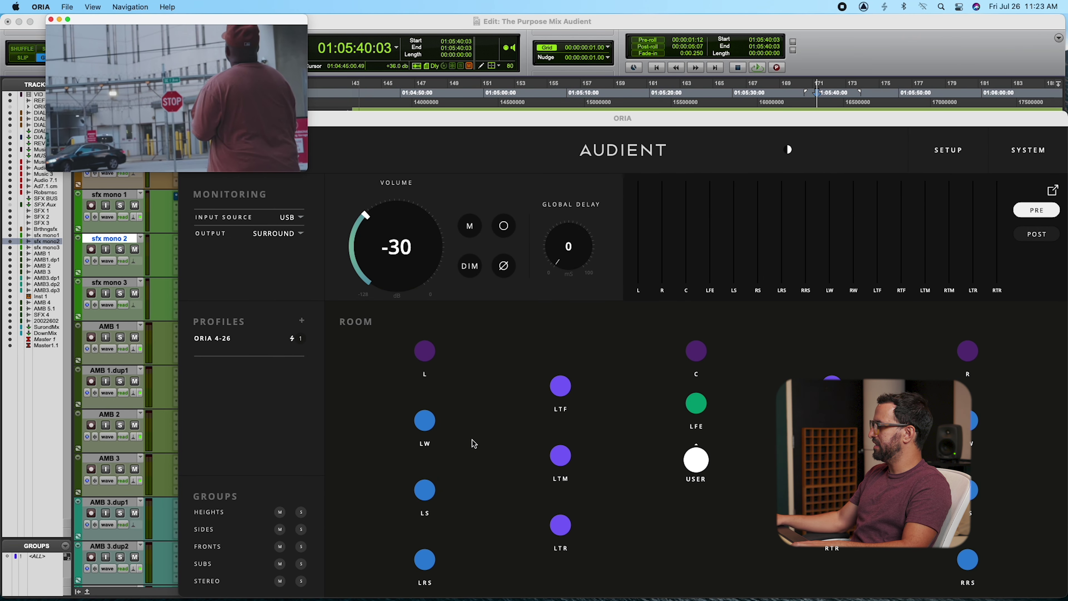
{"action": "left_click", "coordinate": [543, 23]}
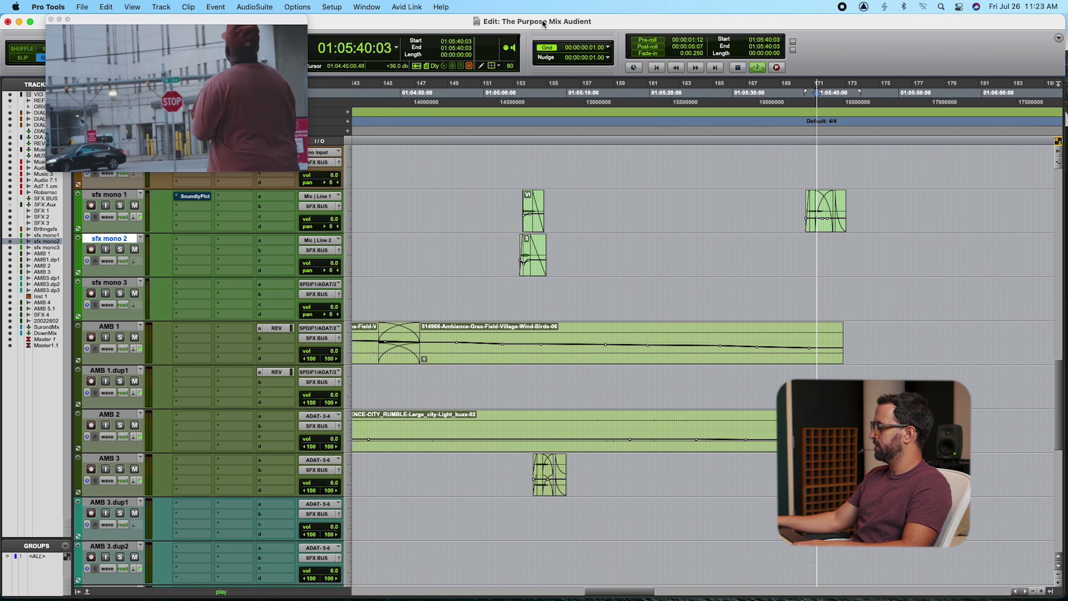
{"action": "key", "text": "super+Tab"}
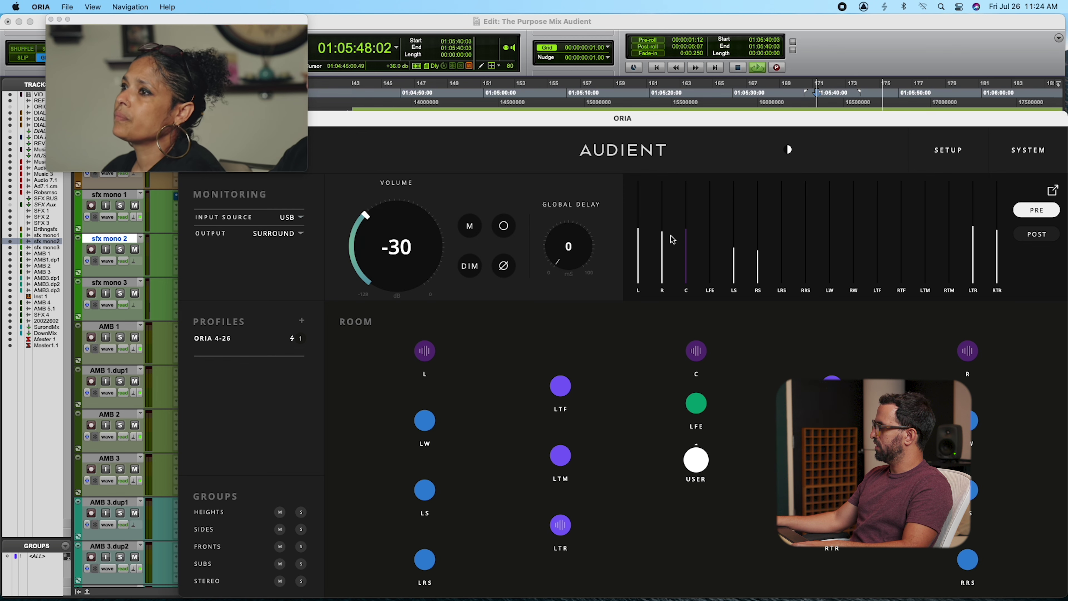
Stop Pro Tools playback at 01:05:40:03 and return to the ORIA window
{"action": "left_click", "coordinate": [614, 36]}
{"action": "key", "text": "space"}
{"action": "key", "text": "super+Tab"}
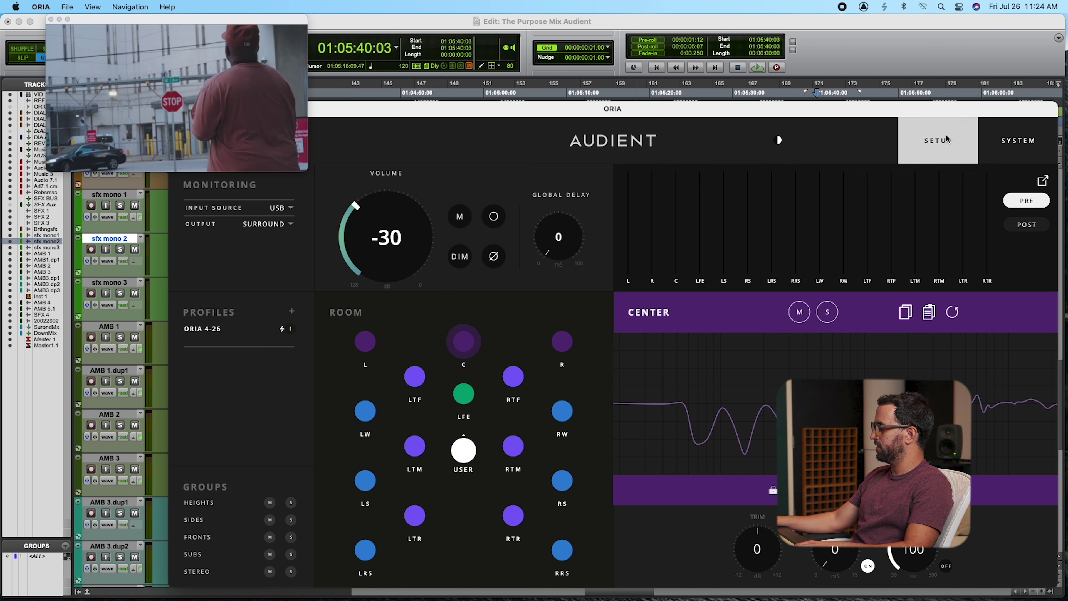
Close the Center speaker EQ panel via SETUP and nudge the ORIA window slightly left
{"action": "left_click", "coordinate": [946, 143]}
{"action": "left_click", "coordinate": [946, 143]}
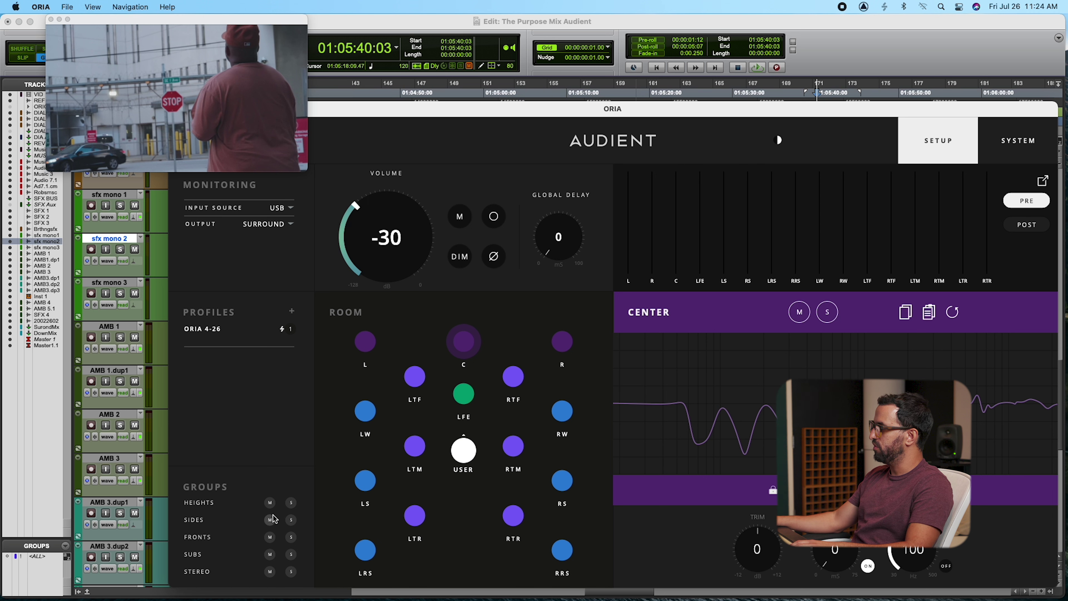
{"action": "left_click", "coordinate": [947, 141]}
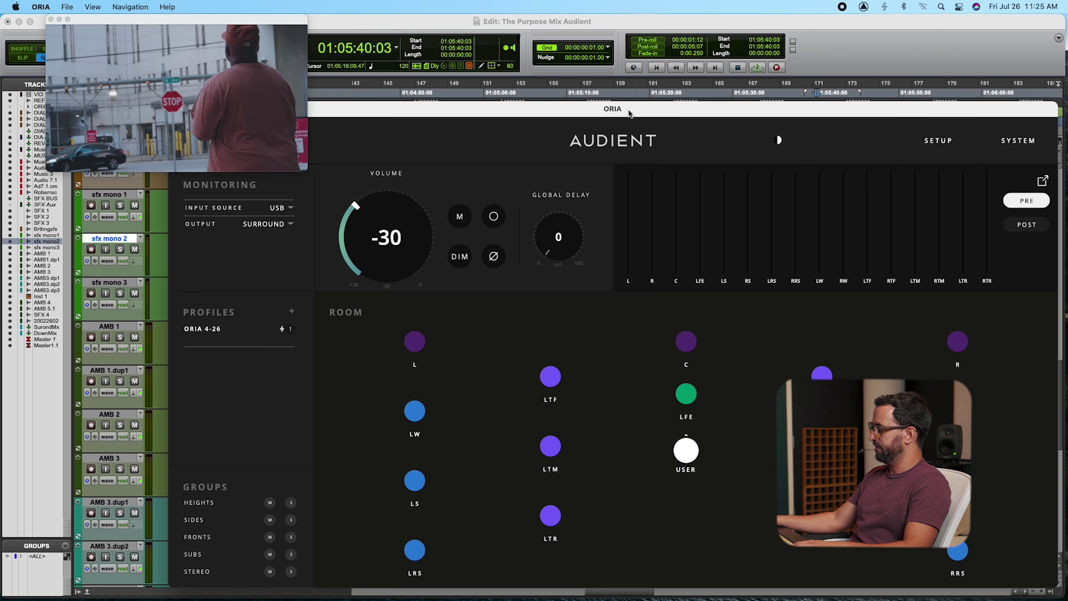
{"action": "left_click_drag", "start_coordinate": [644, 114], "coordinate": [635, 110]}
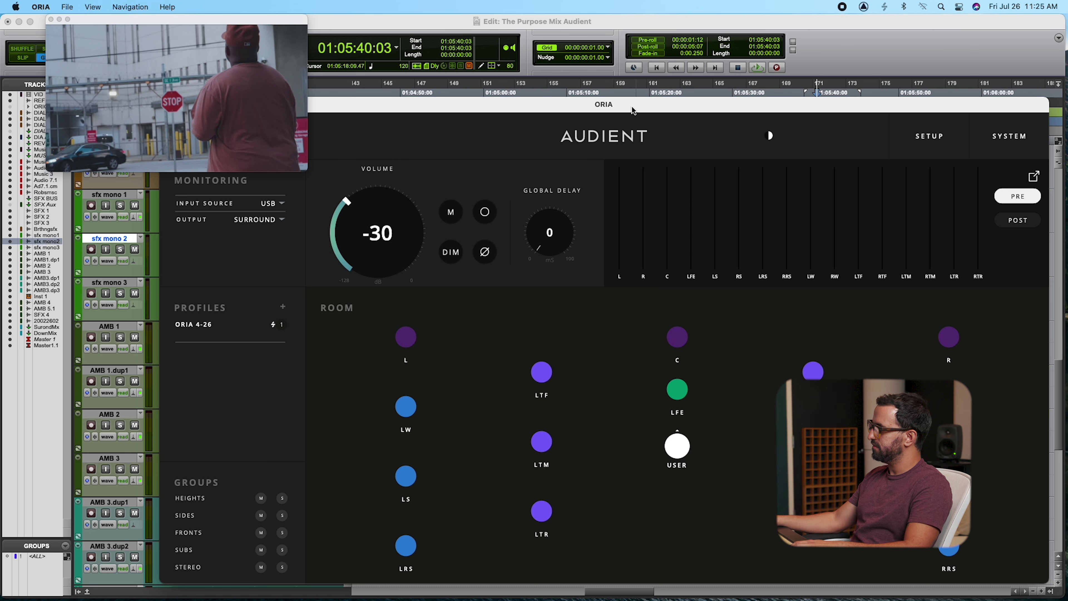